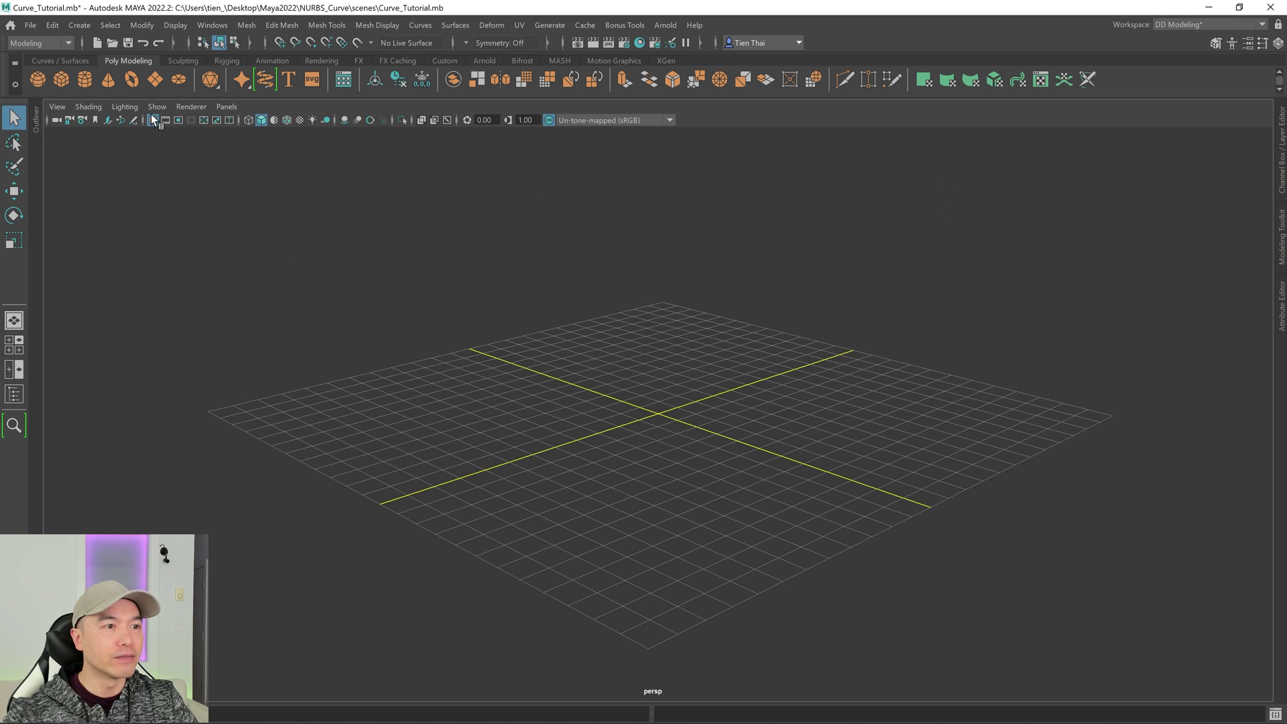
- Start the CV Curve Tool with its settings reset to the defaults
{"action": "left_click", "coordinate": [78, 27]}
{"action": "mouse_move", "coordinate": [127, 131]}
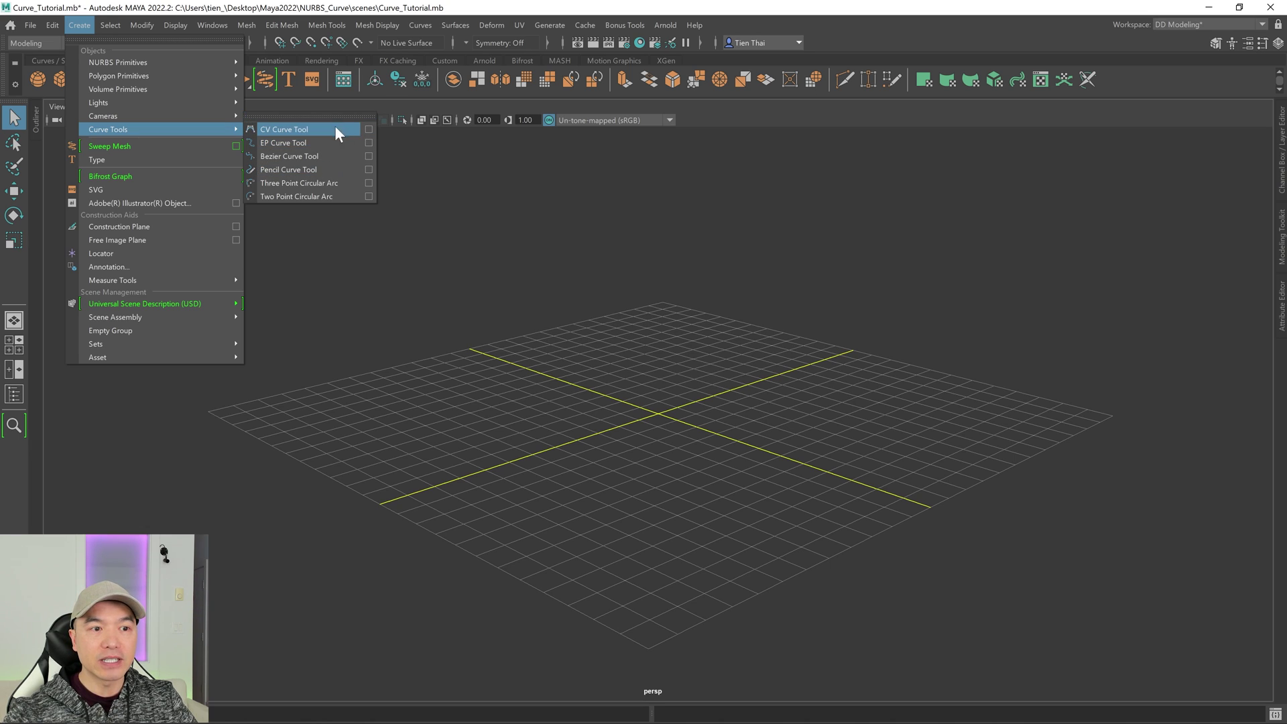
{"action": "left_click", "coordinate": [368, 129]}
{"action": "left_click", "coordinate": [934, 135]}
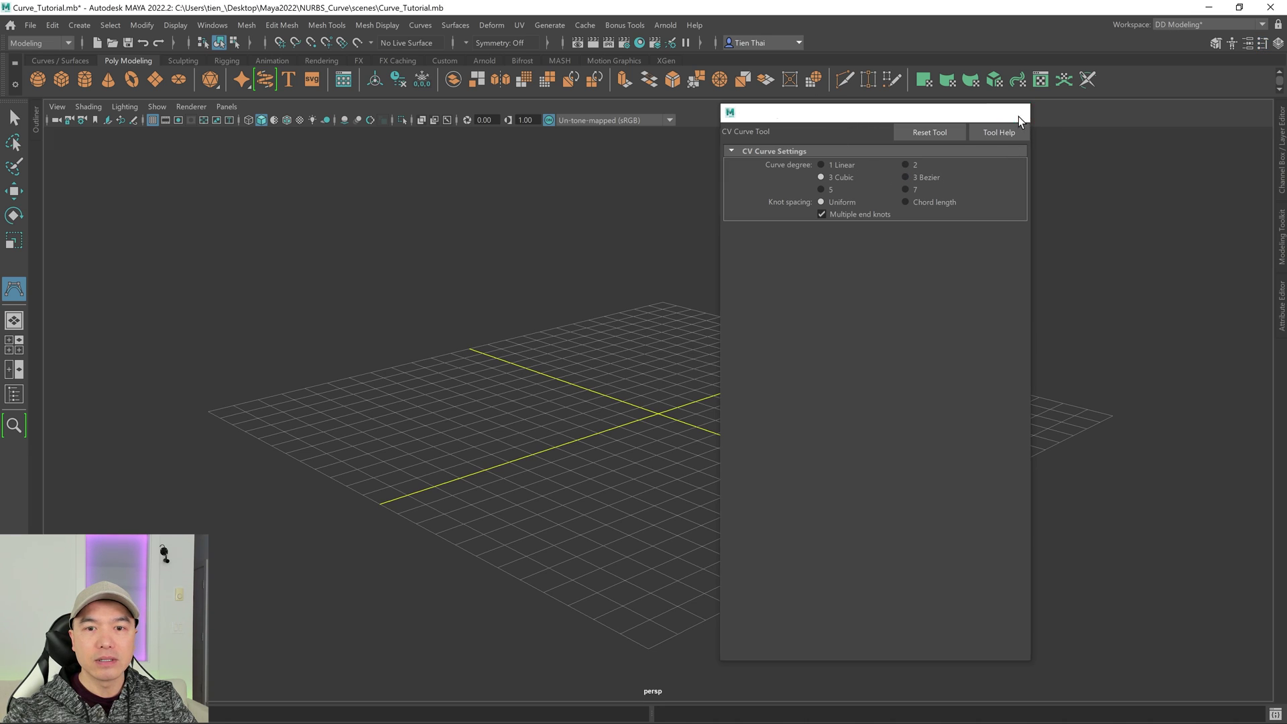
{"action": "left_click", "coordinate": [1014, 113]}
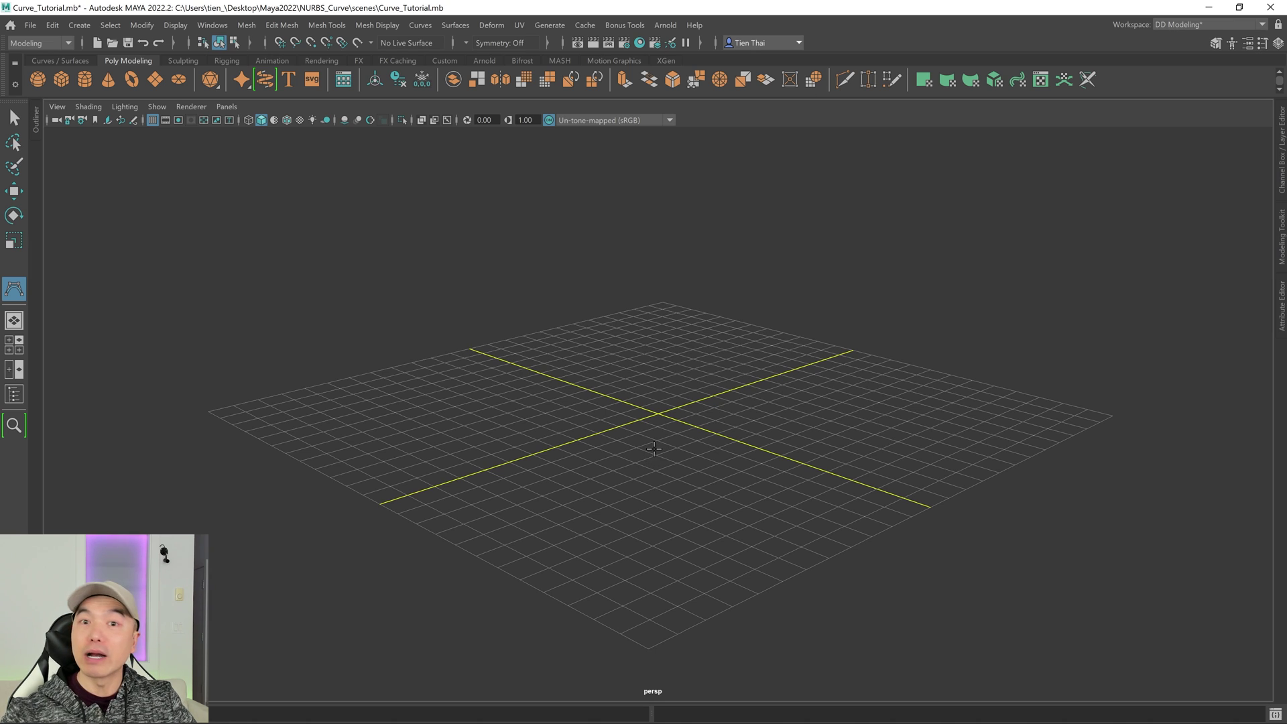
- Switch to a full-size front view and hide the grid
{"action": "key", "text": "space"}
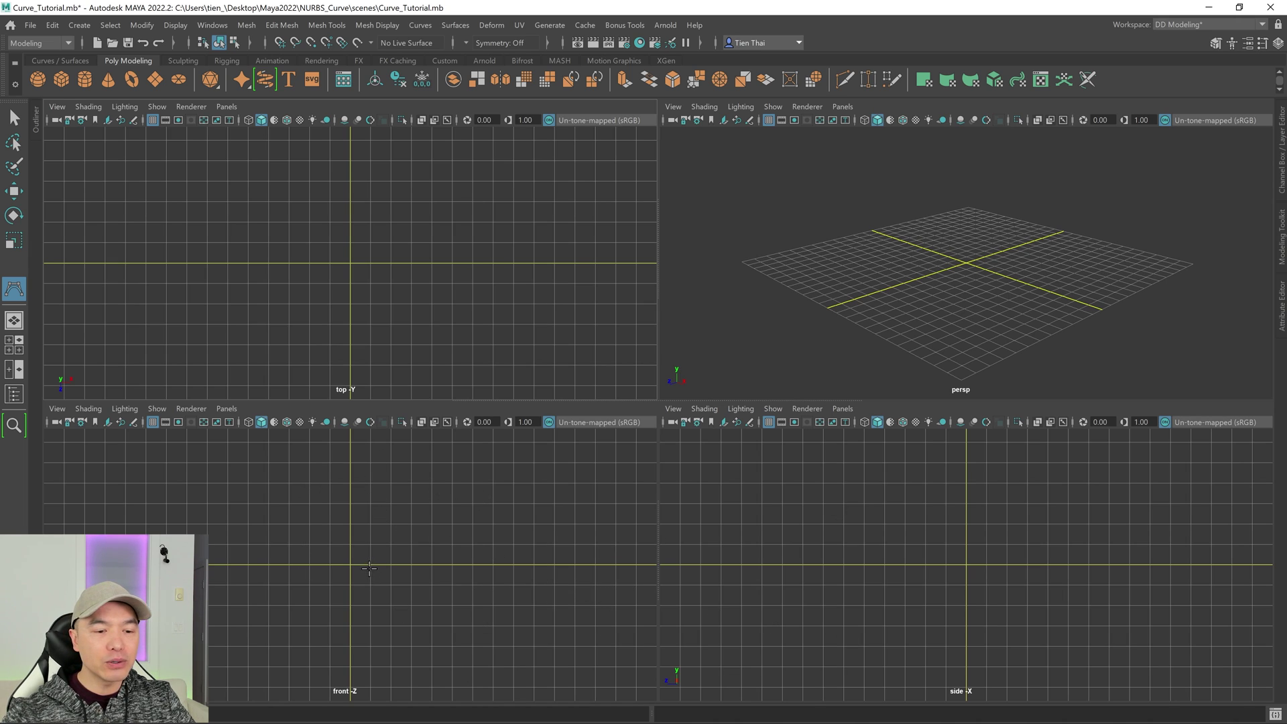
{"action": "key", "text": "space"}
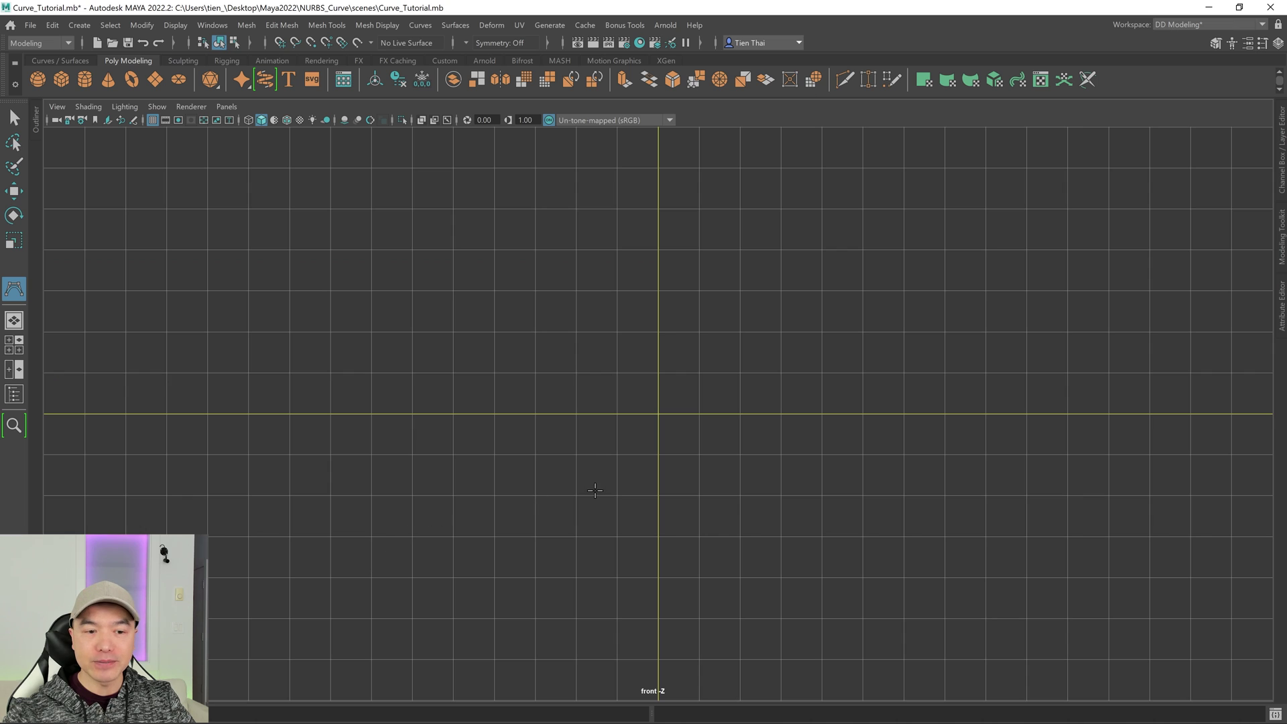
{"action": "right_click_drag", "start_coordinate": [582, 460], "coordinate": [810, 446], "text": "alt"}
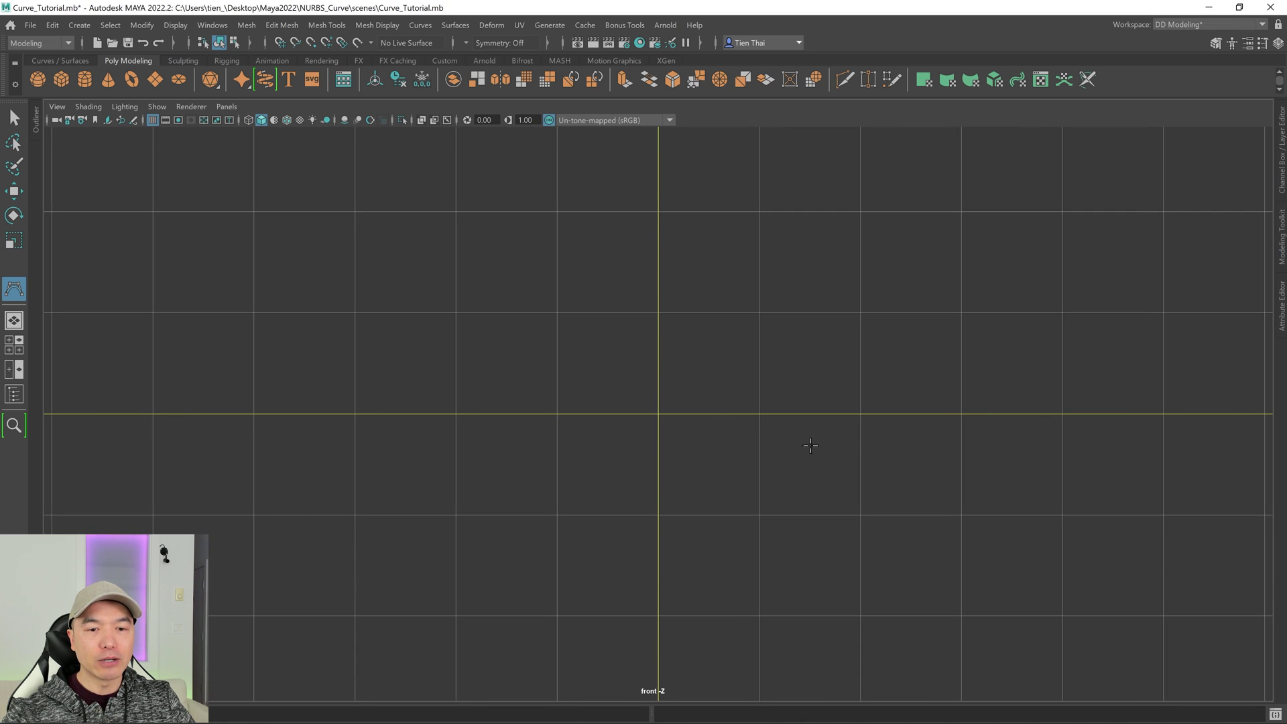
{"action": "left_click", "coordinate": [152, 120]}
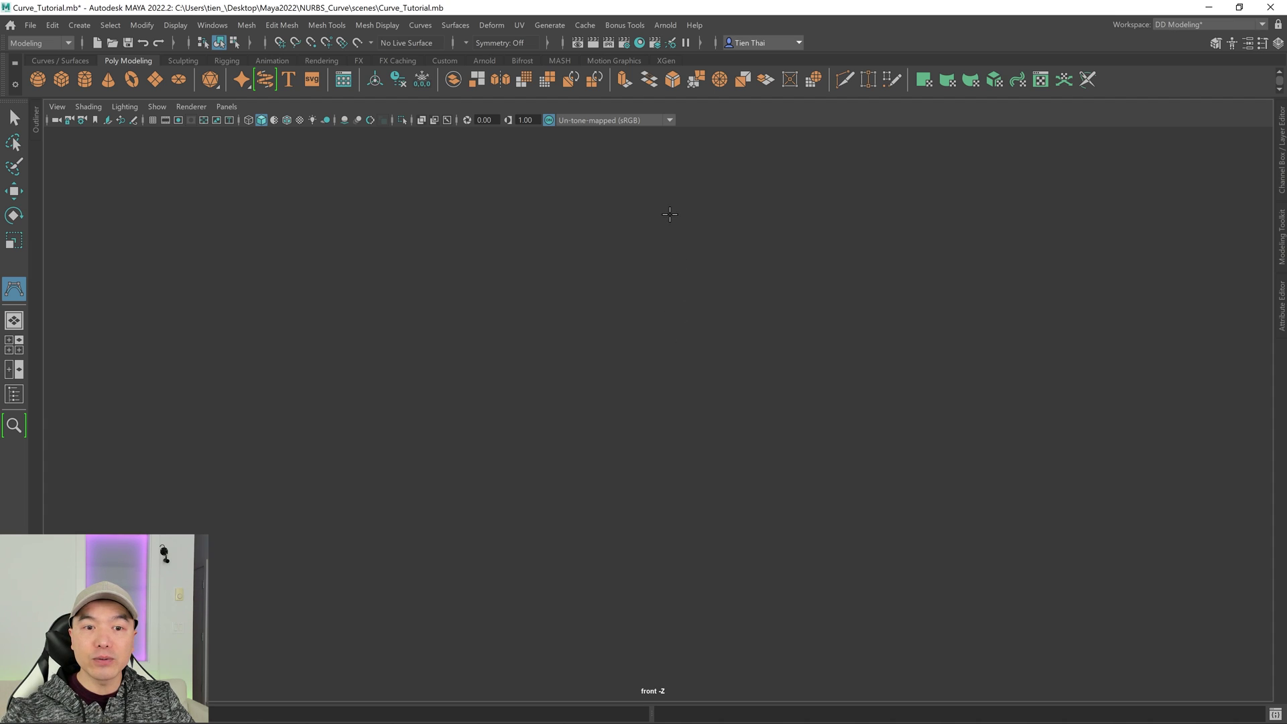
- Place four control points of a test curve that bows to the left, running from upper centre to lower centre
{"action": "left_click", "coordinate": [673, 210]}
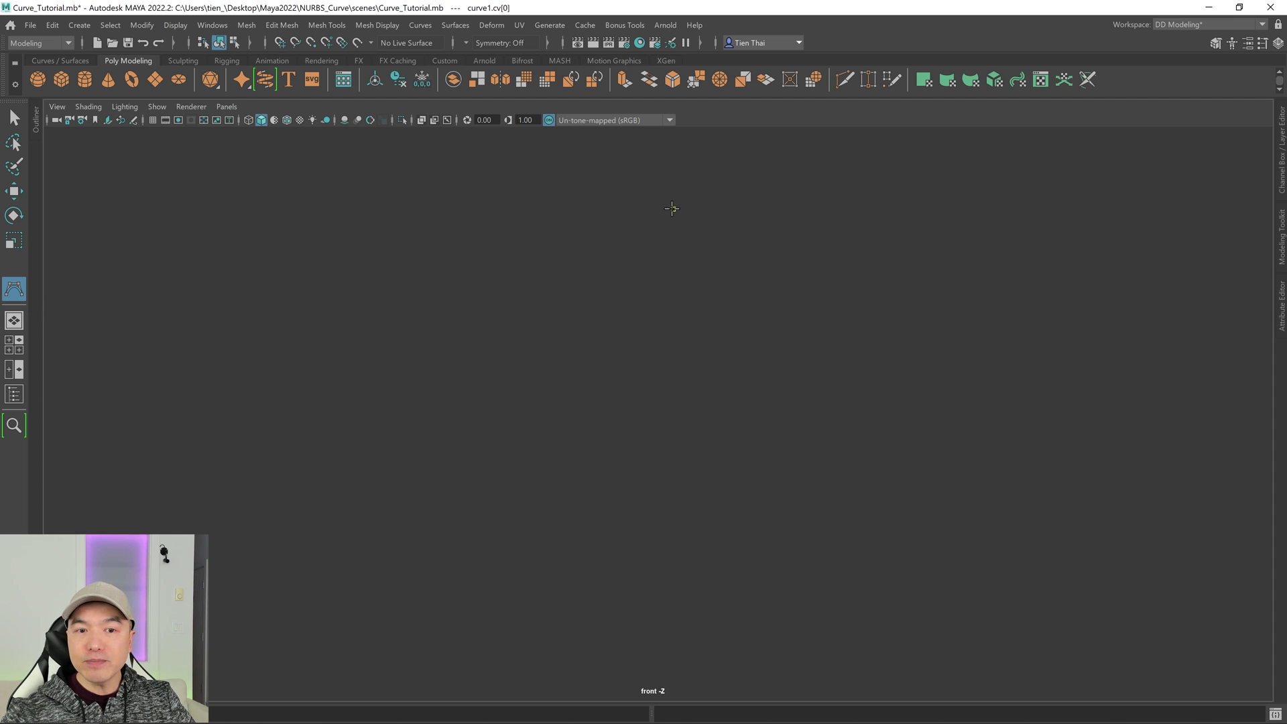
{"action": "left_click", "coordinate": [541, 285]}
{"action": "left_click", "coordinate": [537, 428]}
{"action": "left_click", "coordinate": [723, 536]}
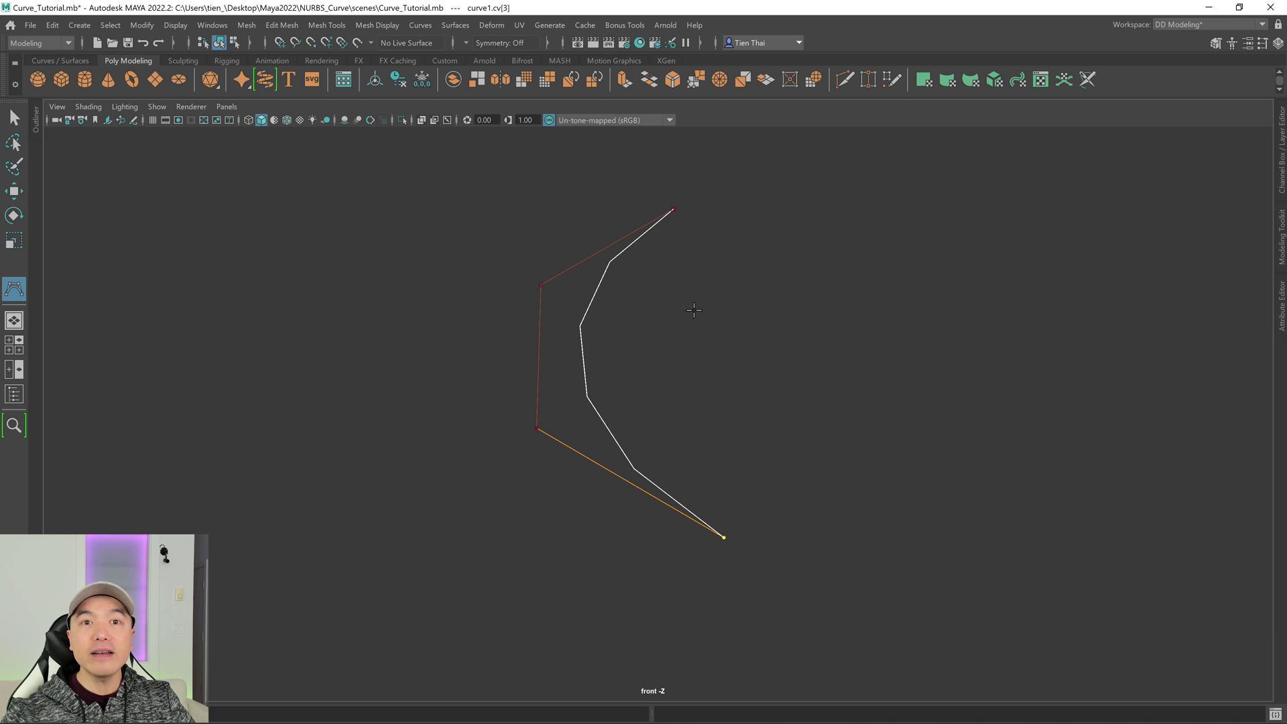
- Shift the fourth control point slightly up and left, and extend the test curve with three more points rising to the right
{"action": "key", "text": "Insert"}
{"action": "middle_click_drag", "start_coordinate": [783, 484], "coordinate": [749, 472]}
{"action": "key", "text": "Insert"}
{"action": "left_click", "coordinate": [894, 474]}
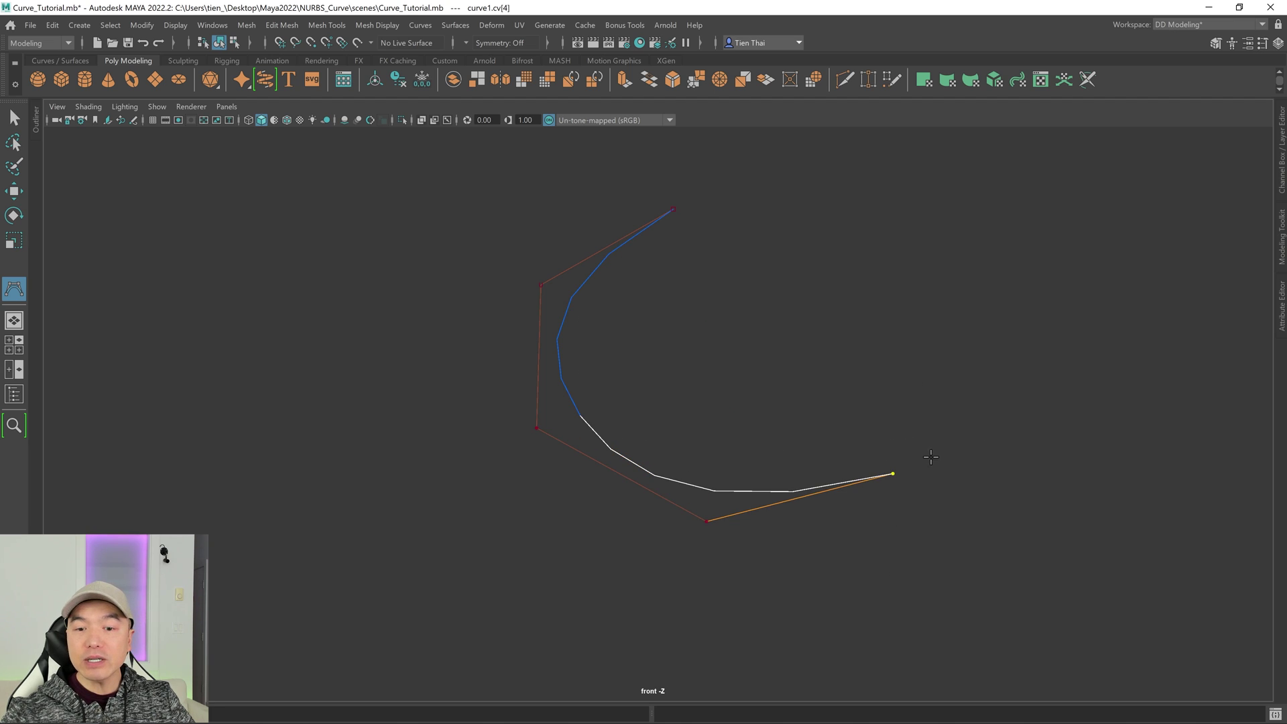
{"action": "left_click", "coordinate": [948, 325]}
{"action": "left_click", "coordinate": [1111, 255]}
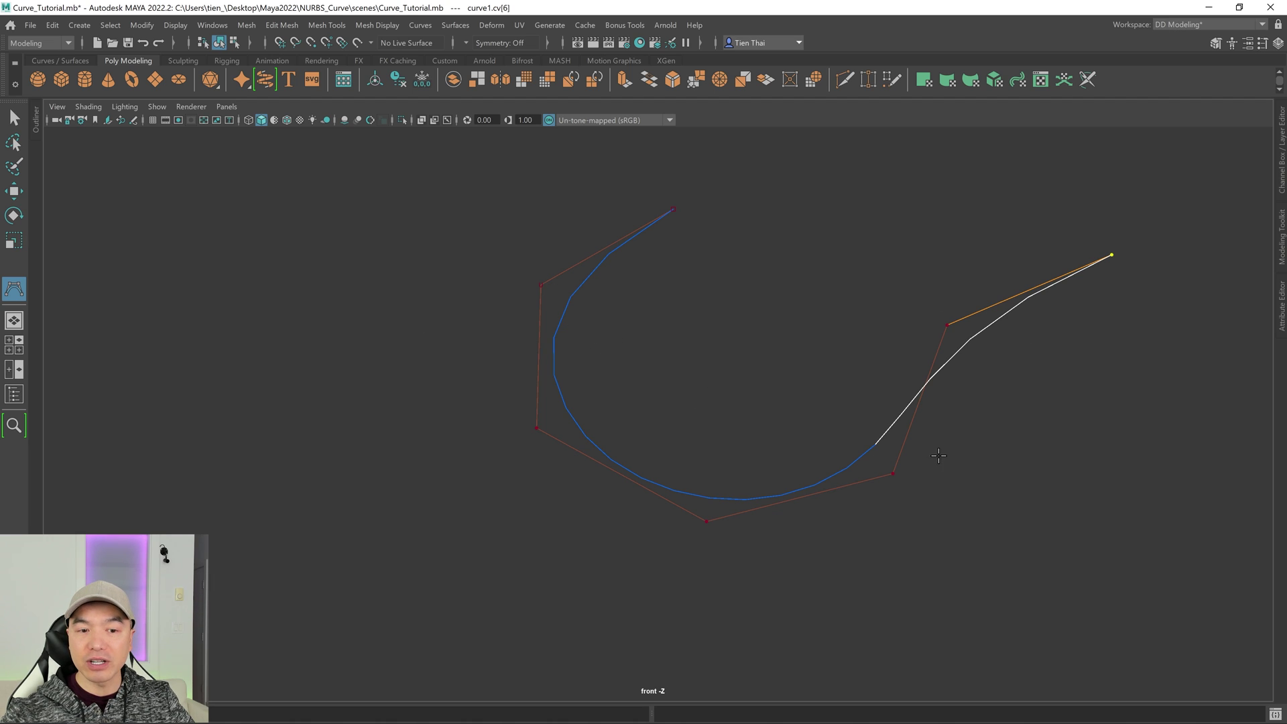
- Add an eighth control point, remove the last two points, and undo the whole unfinished test curve
{"action": "scroll", "coordinate": [968, 383], "scroll_direction": "down", "scroll_amount": 5}
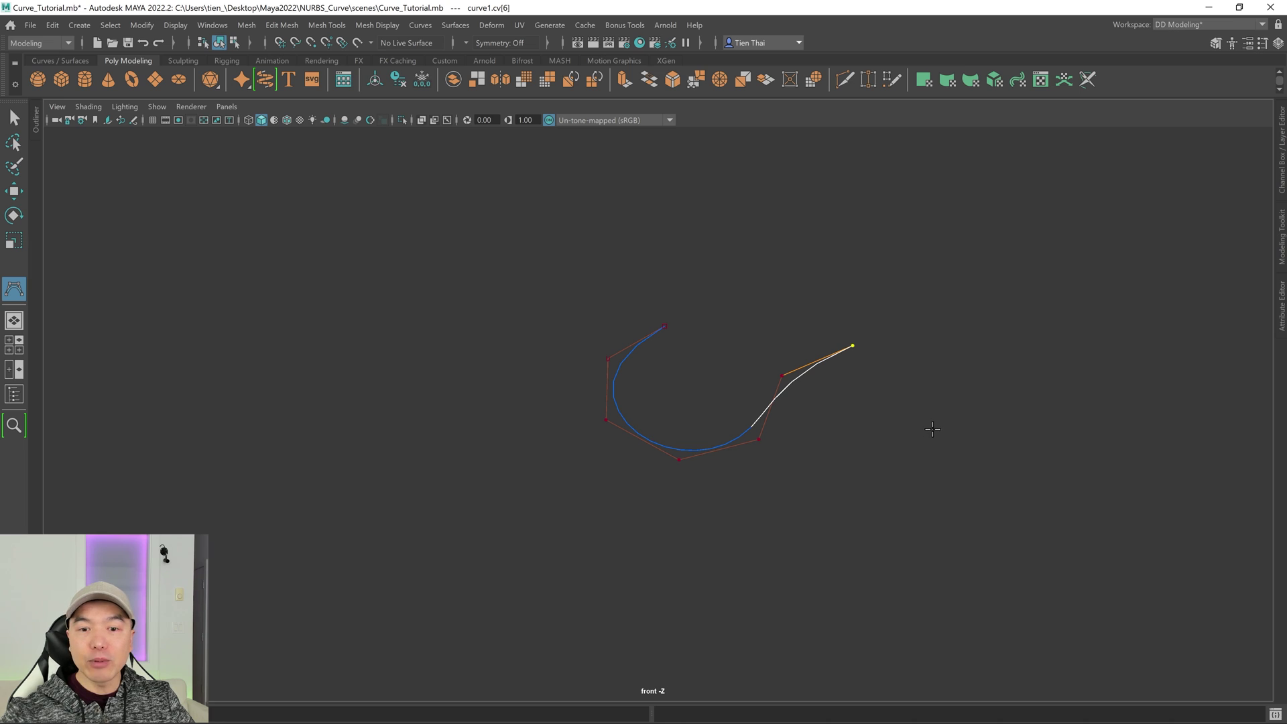
{"action": "left_click_drag", "start_coordinate": [939, 424], "coordinate": [942, 358]}
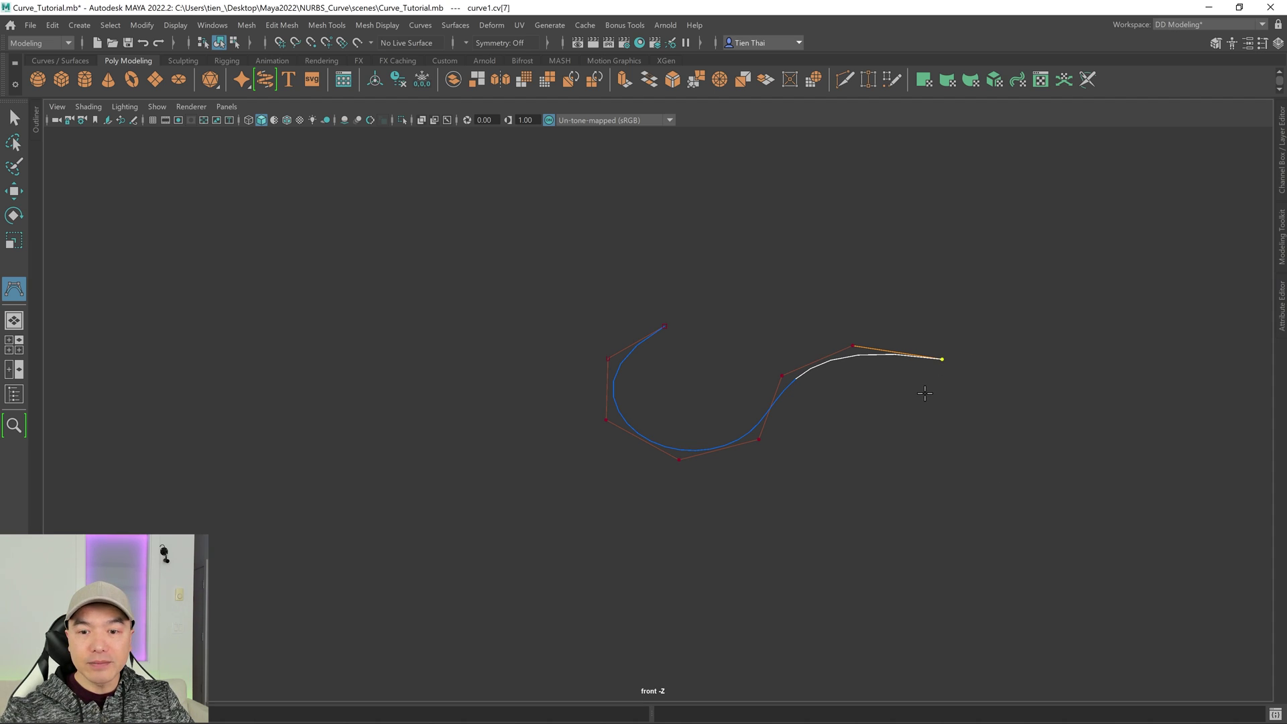
{"action": "key", "text": "BackSpace"}
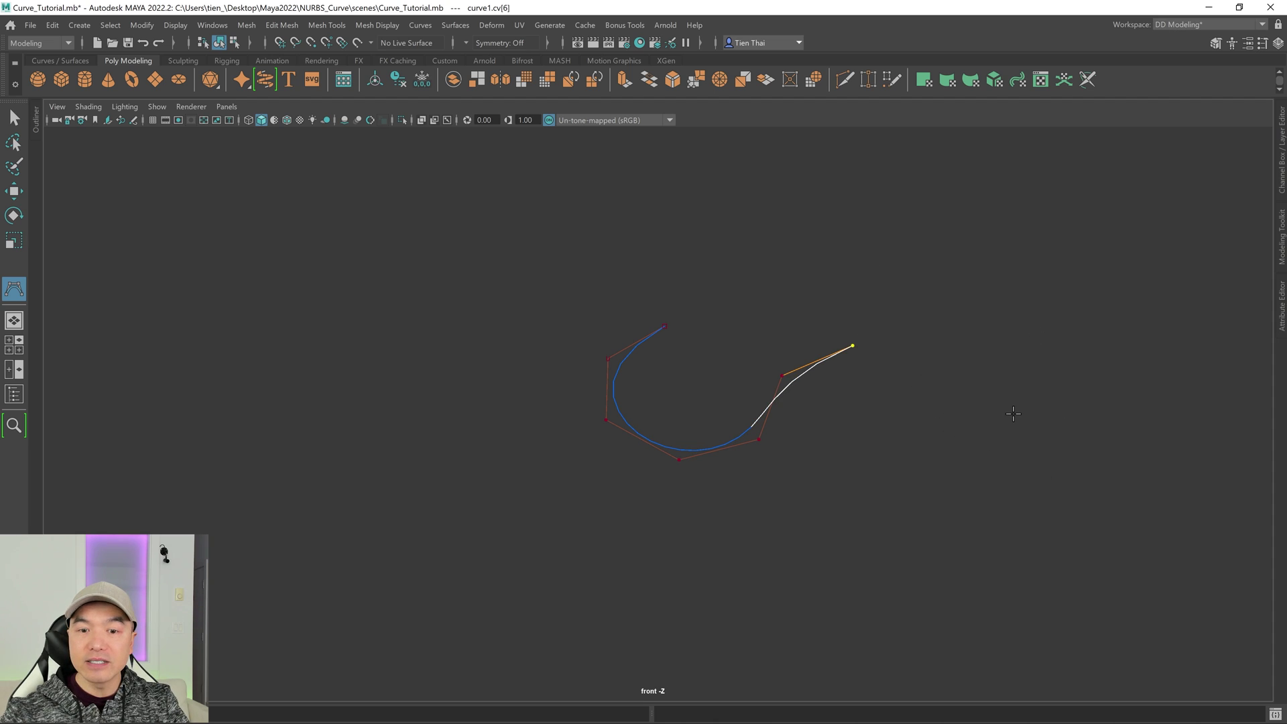
{"action": "key", "text": "BackSpace"}
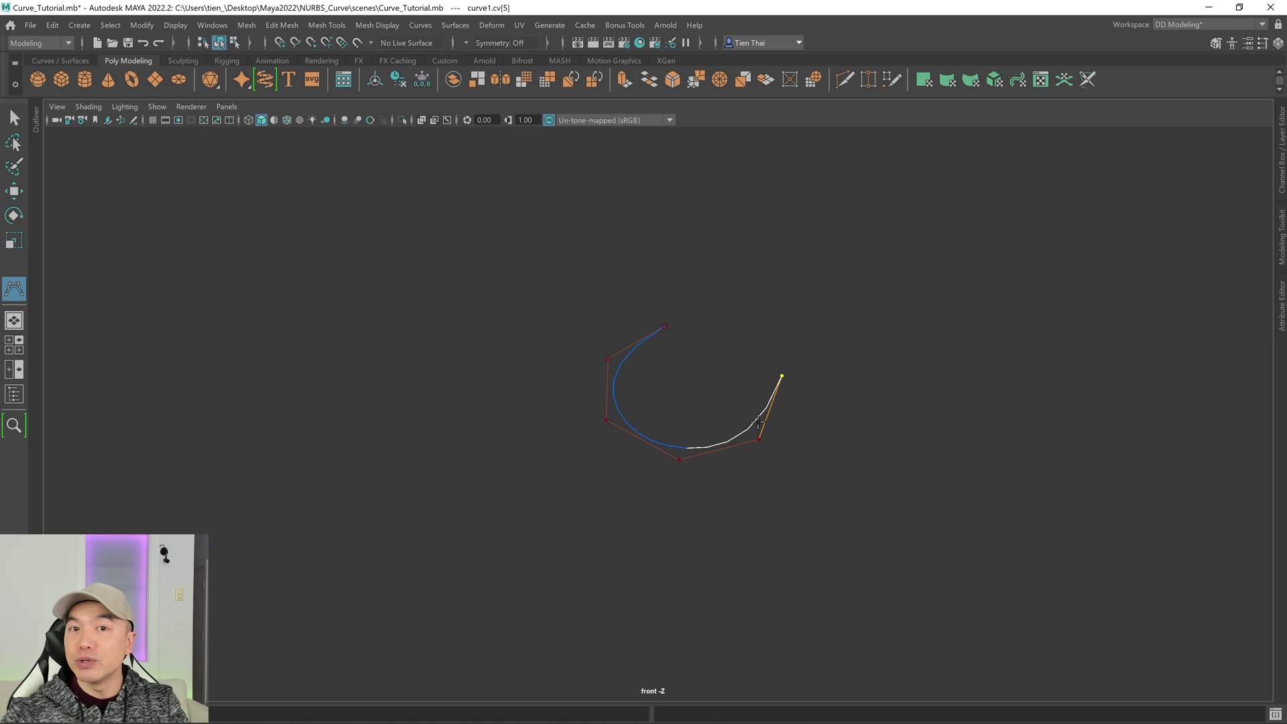
{"action": "key", "text": "ctrl+z"}
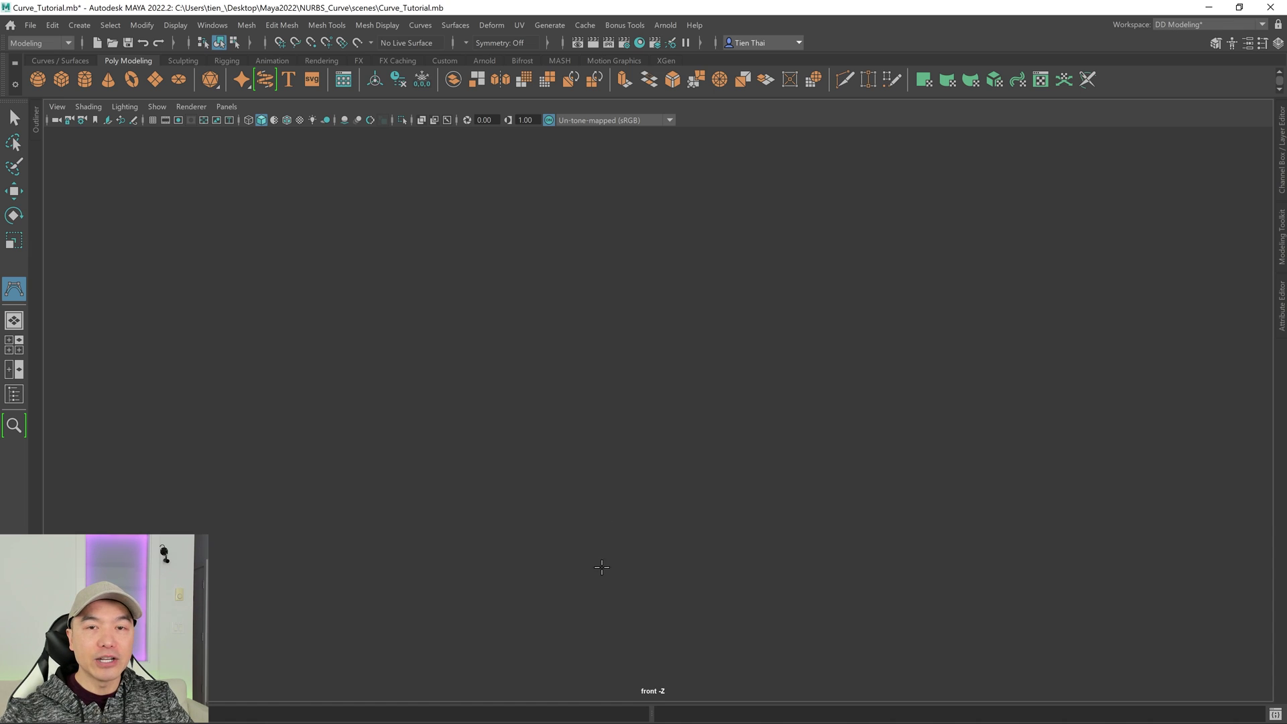
- Show the grid again in the front view and delete the stray first control point
{"action": "left_click", "coordinate": [551, 539]}
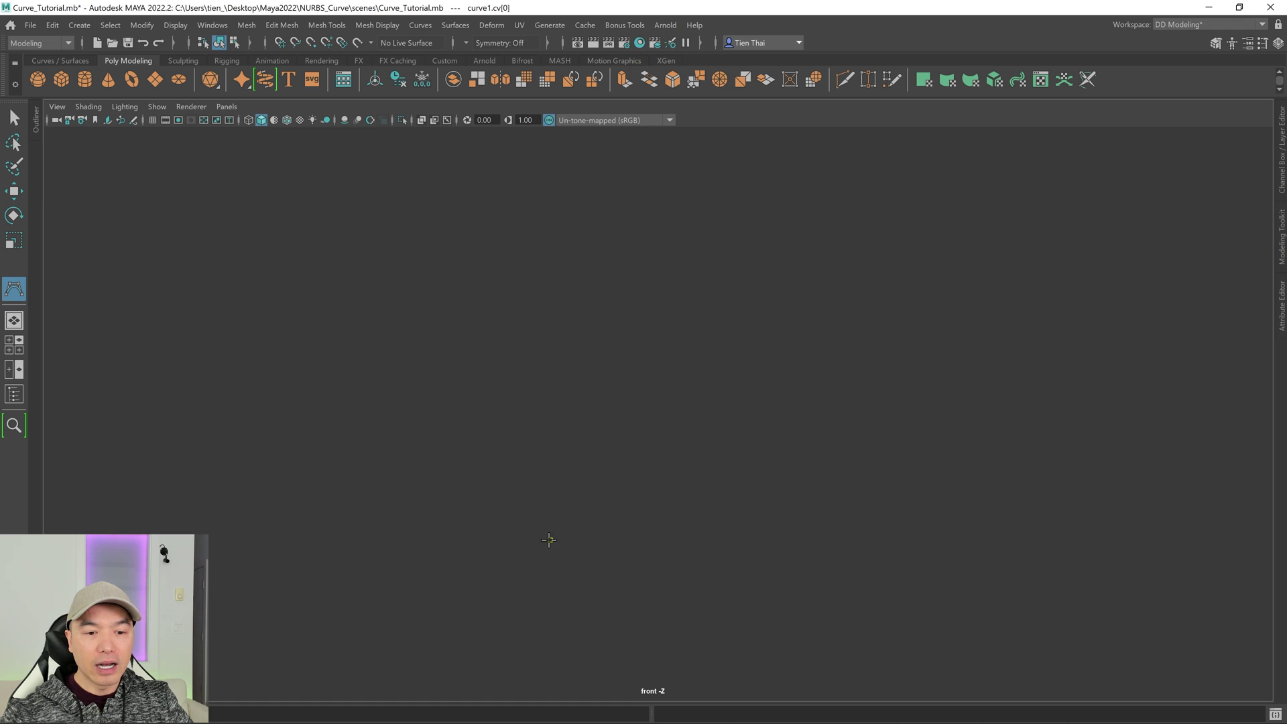
{"action": "left_click", "coordinate": [153, 121]}
{"action": "scroll", "coordinate": [1183, 503], "scroll_direction": "up", "scroll_amount": 3}
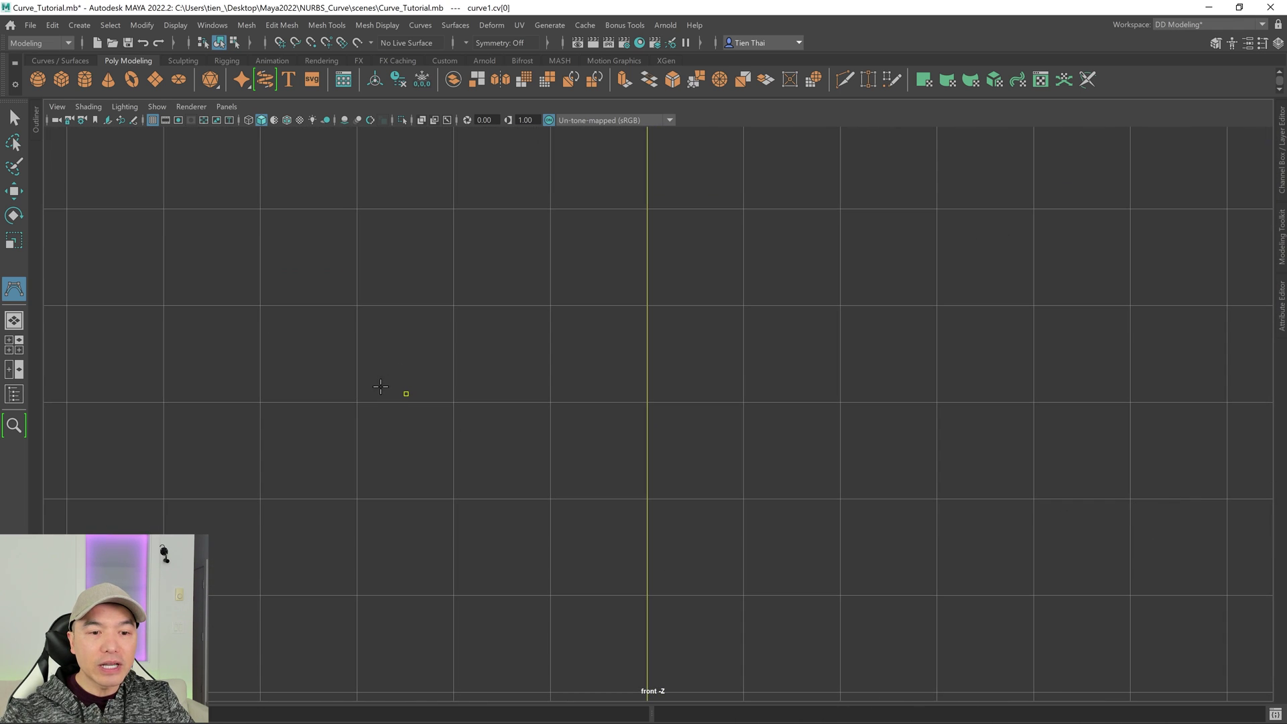
{"action": "scroll", "coordinate": [658, 414], "scroll_direction": "down", "scroll_amount": 3}
{"action": "key", "text": "BackSpace"}
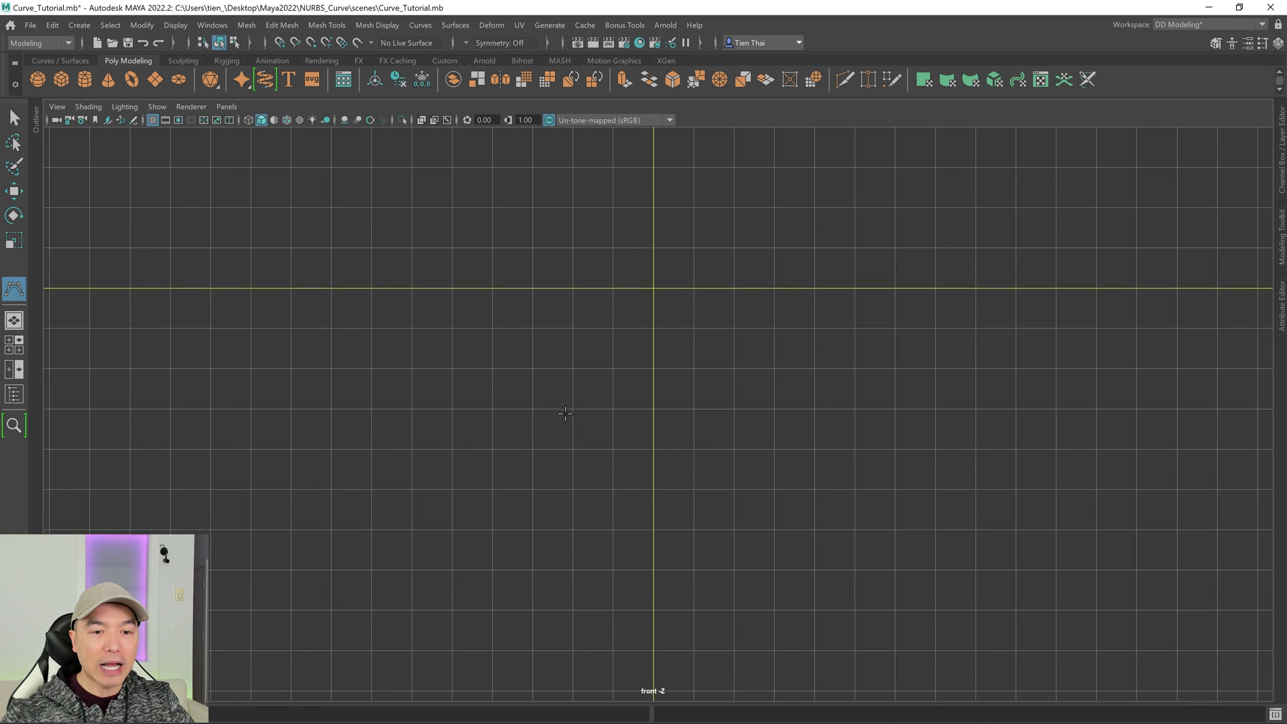
{"action": "middle_click_drag", "start_coordinate": [752, 368], "coordinate": [670, 463], "text": "alt"}
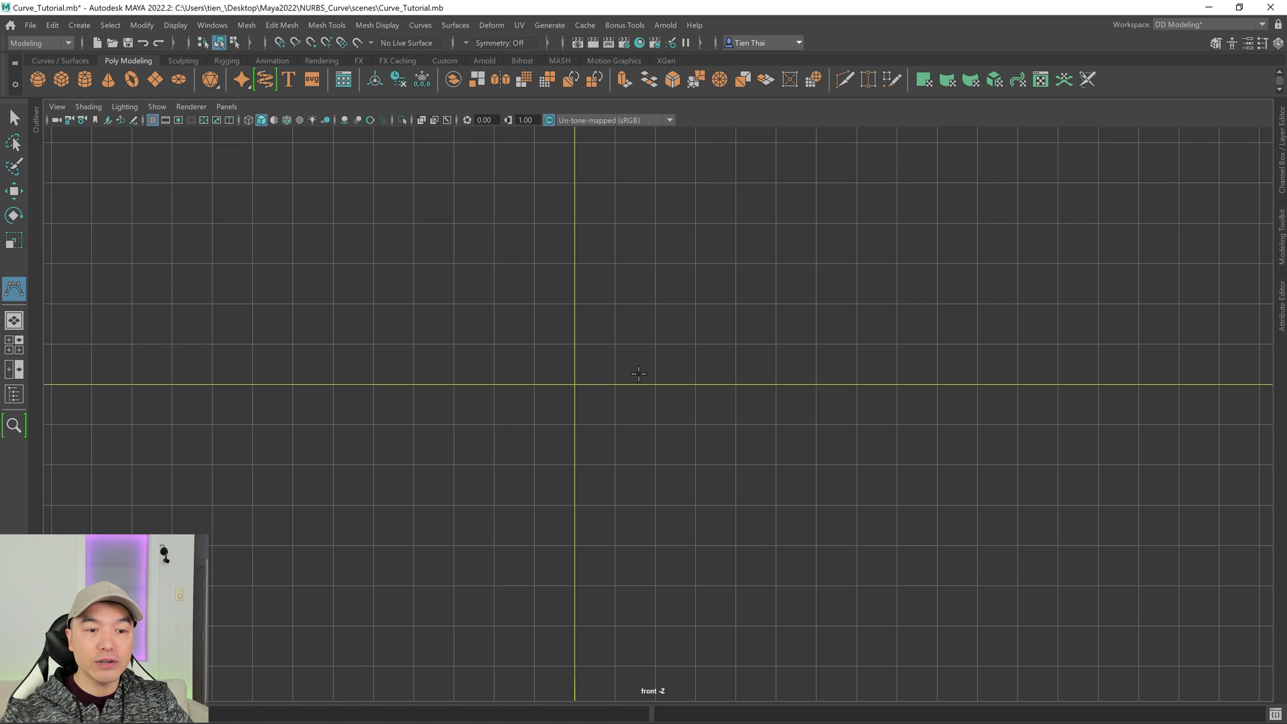
- Start a curve with a point snapped one grid square right of and above the origin, adding two points horizontally to the right
{"action": "key", "text": "x"}
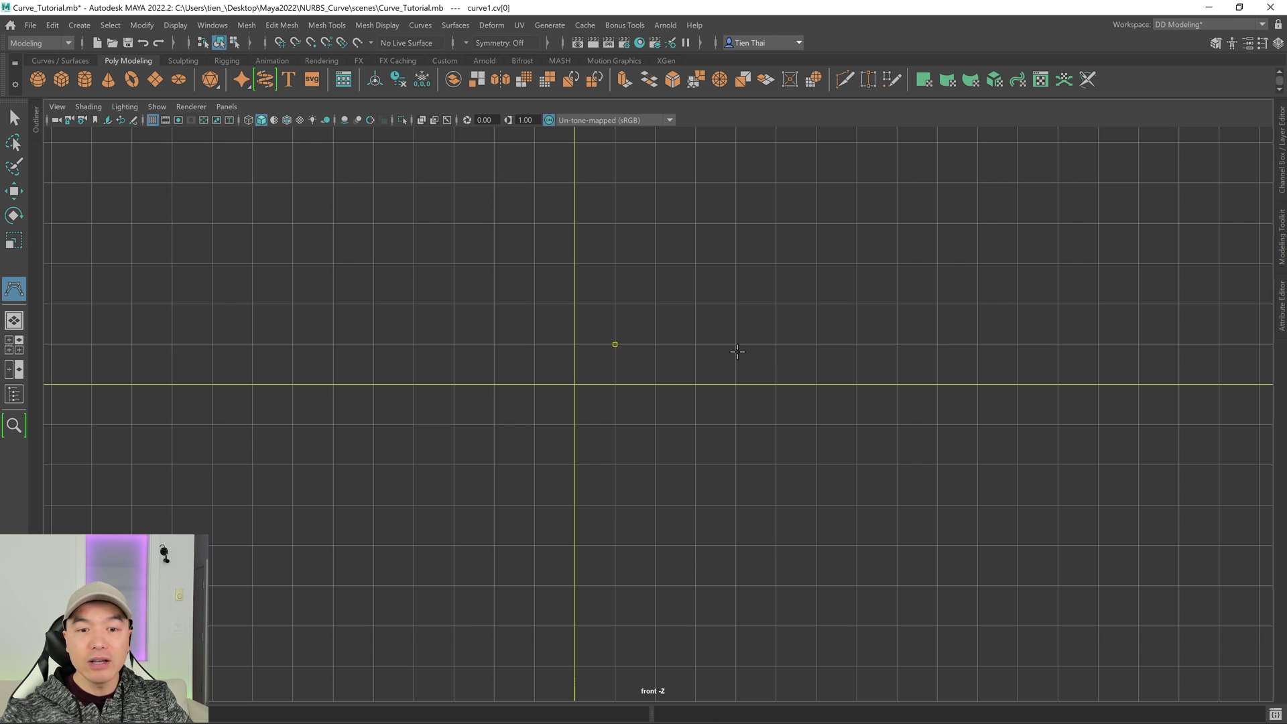
{"action": "left_click", "coordinate": [714, 344]}
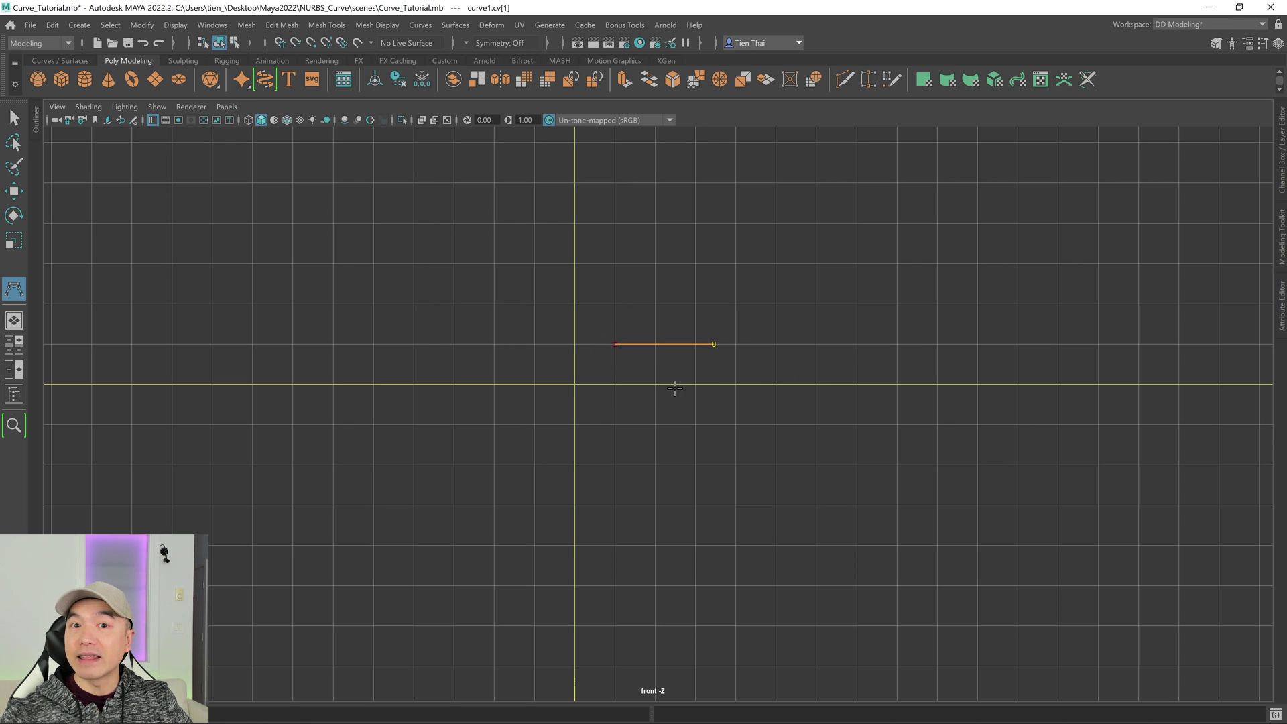
{"action": "middle_click_drag", "start_coordinate": [753, 377], "coordinate": [642, 439], "text": "alt"}
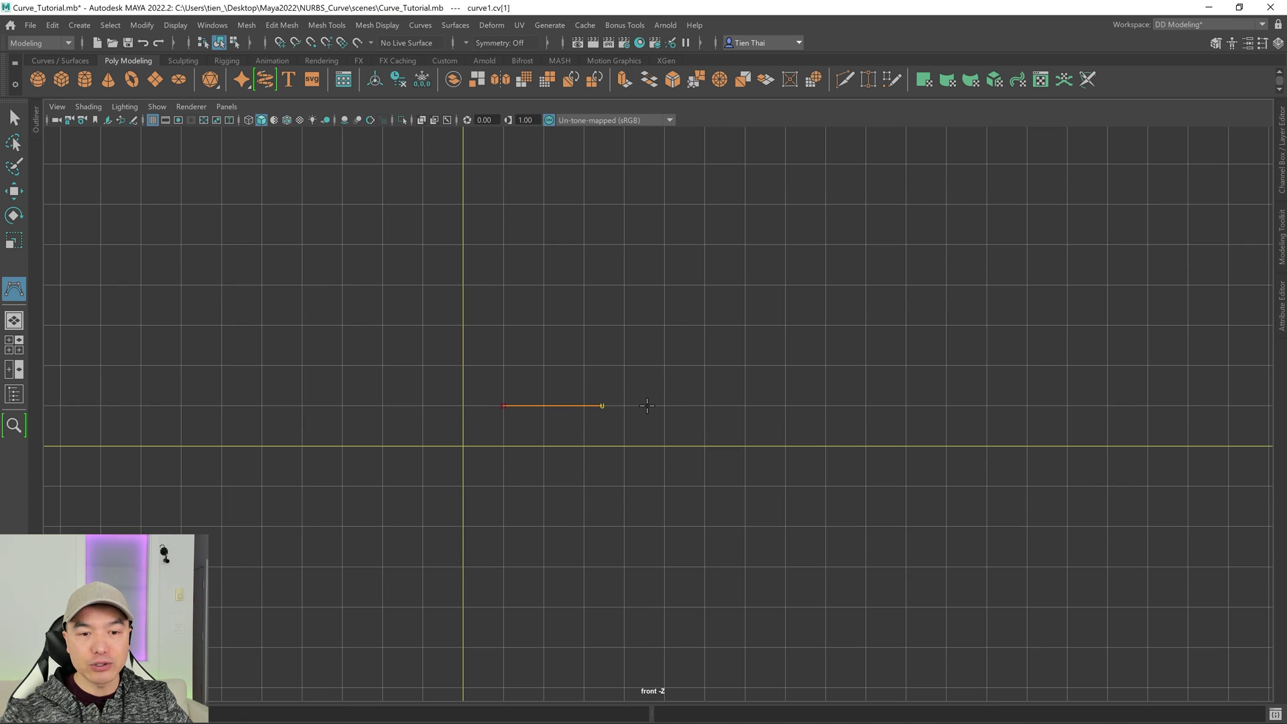
{"action": "left_click", "coordinate": [647, 406]}
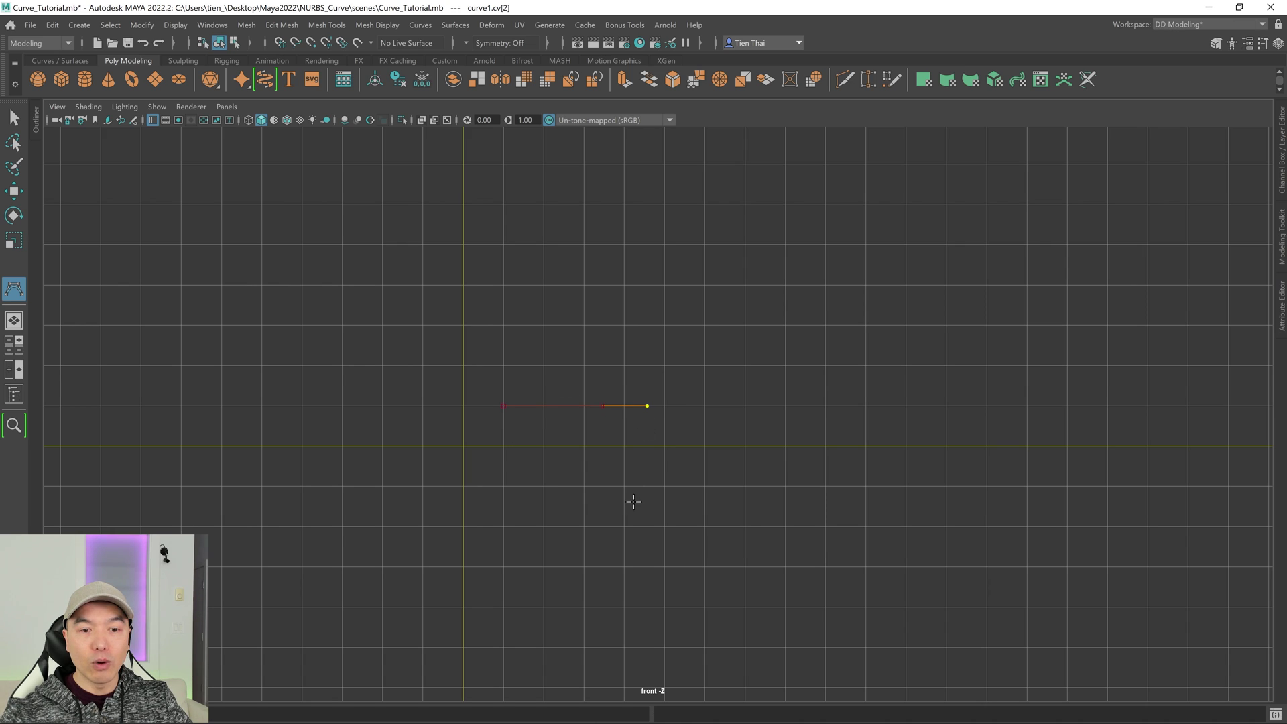
- Add a fourth control point up and to the right of the flat base, and nudge it slightly outward and up
{"action": "left_click", "coordinate": [689, 371]}
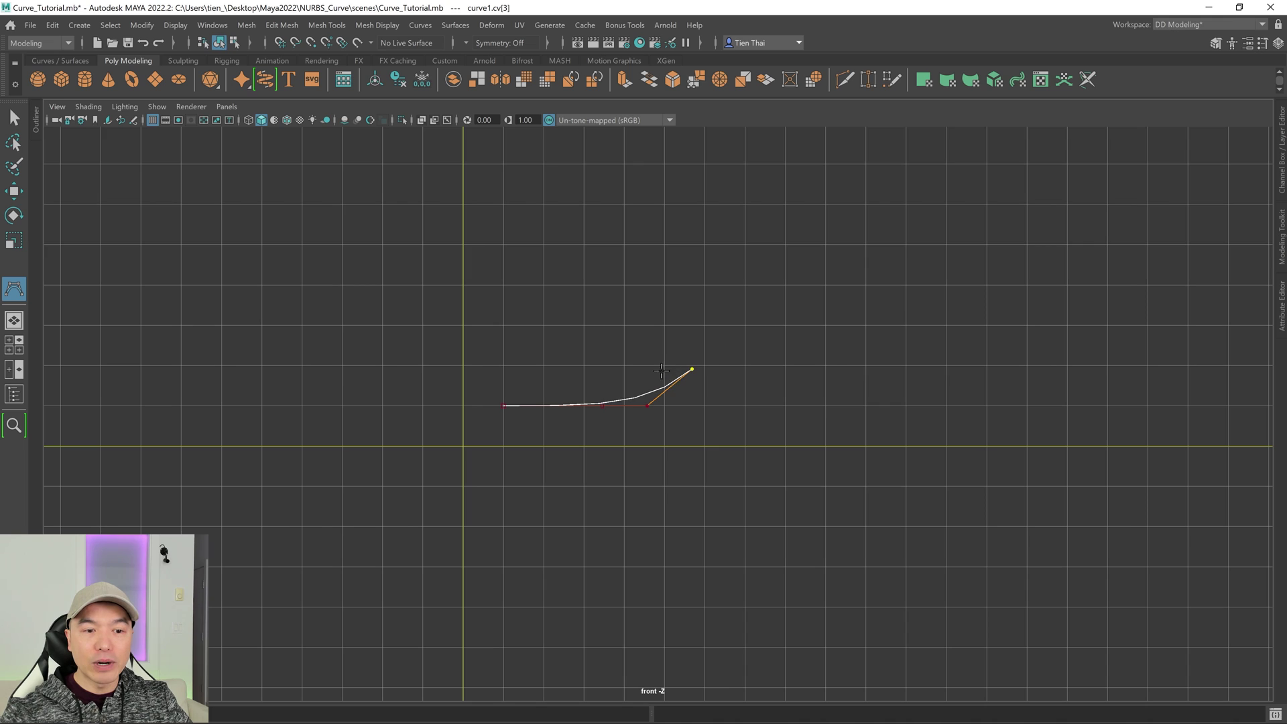
{"action": "key", "text": "Insert"}
{"action": "mouse_move", "coordinate": [832, 376]}
{"action": "middle_mouse_down"}
{"action": "mouse_move", "coordinate": [771, 279]}
{"action": "mouse_move", "coordinate": [839, 349]}
{"action": "mouse_move", "coordinate": [837, 364]}
{"action": "middle_mouse_up"}
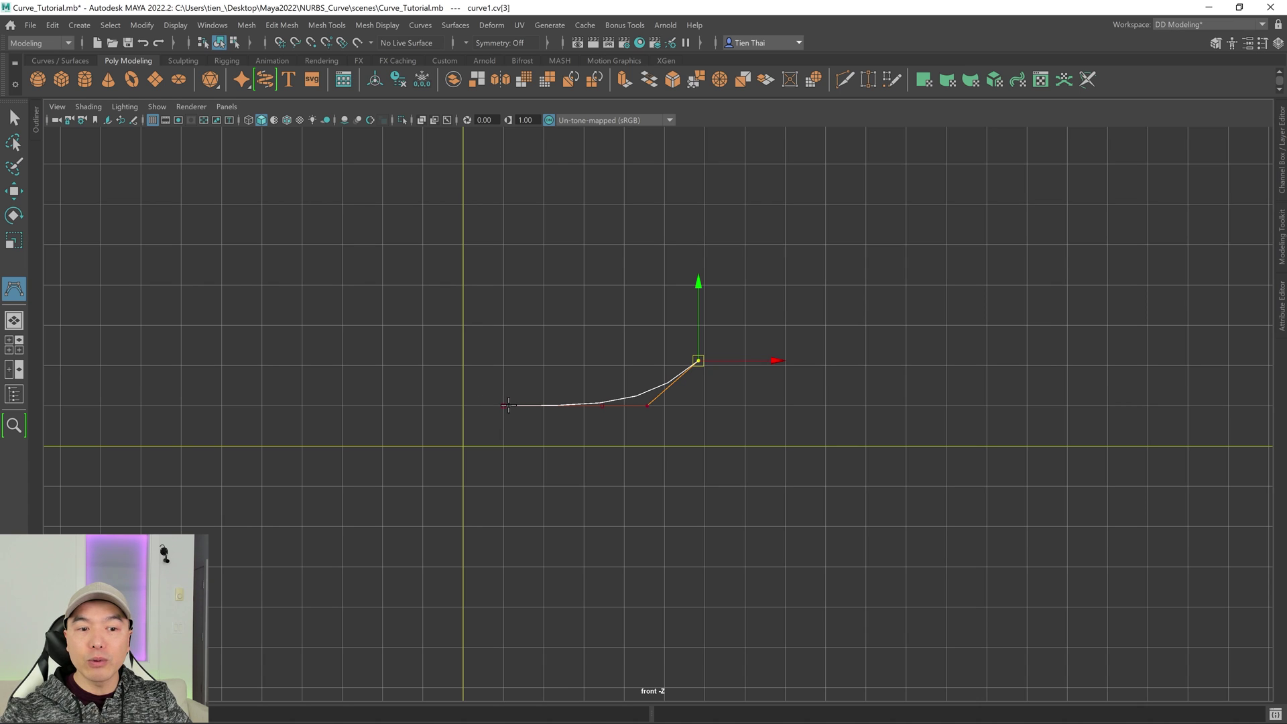
{"action": "middle_click_drag", "start_coordinate": [755, 293], "coordinate": [744, 396], "text": "alt"}
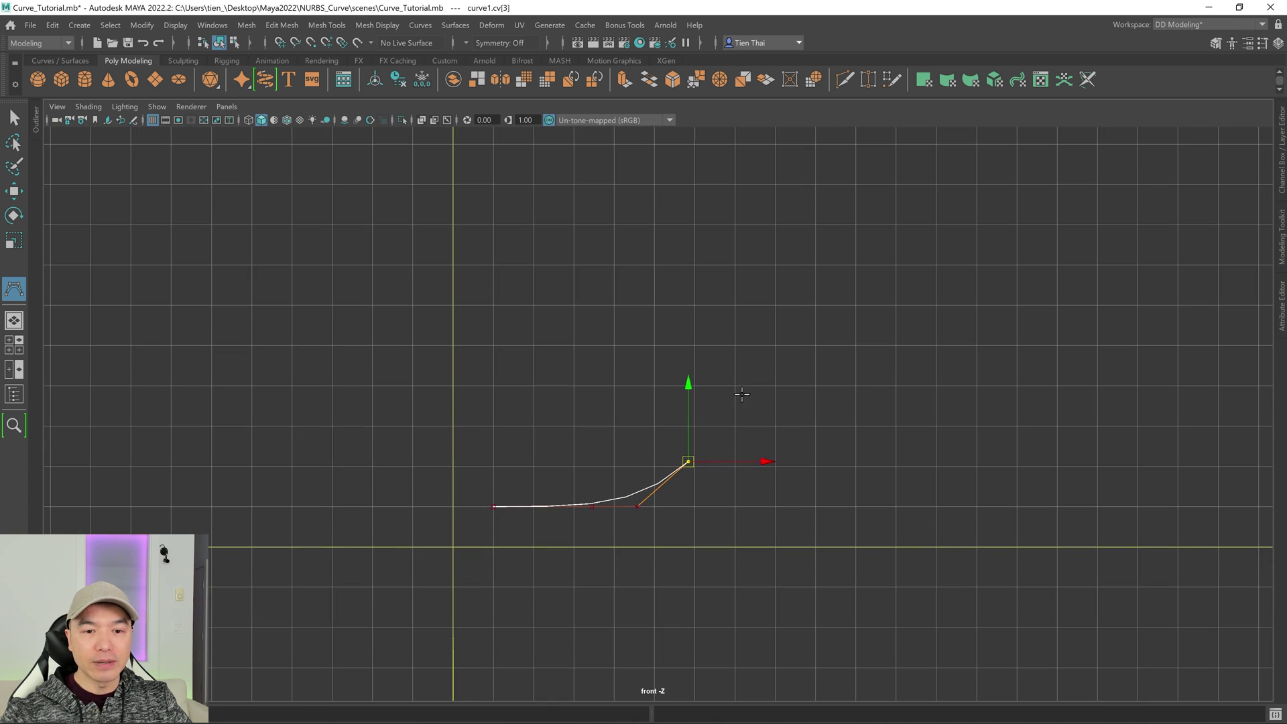
{"action": "key", "text": "Insert"}
- Add five more control points that form an upright S-shaped profile flaring outward at its upper end, and complete the curve
{"action": "left_click", "coordinate": [688, 349]}
{"action": "left_click", "coordinate": [621, 287]}
{"action": "middle_click_drag", "start_coordinate": [621, 287], "coordinate": [604, 382], "text": "alt"}
{"action": "left_click", "coordinate": [555, 269]}
{"action": "left_click", "coordinate": [586, 202]}
{"action": "middle_click_drag", "start_coordinate": [586, 201], "coordinate": [587, 300], "text": "alt"}
{"action": "left_click", "coordinate": [688, 218]}
{"action": "middle_click_drag", "start_coordinate": [845, 454], "coordinate": [871, 359], "text": "alt"}
{"action": "scroll", "coordinate": [727, 388], "scroll_direction": "down", "scroll_amount": 1}
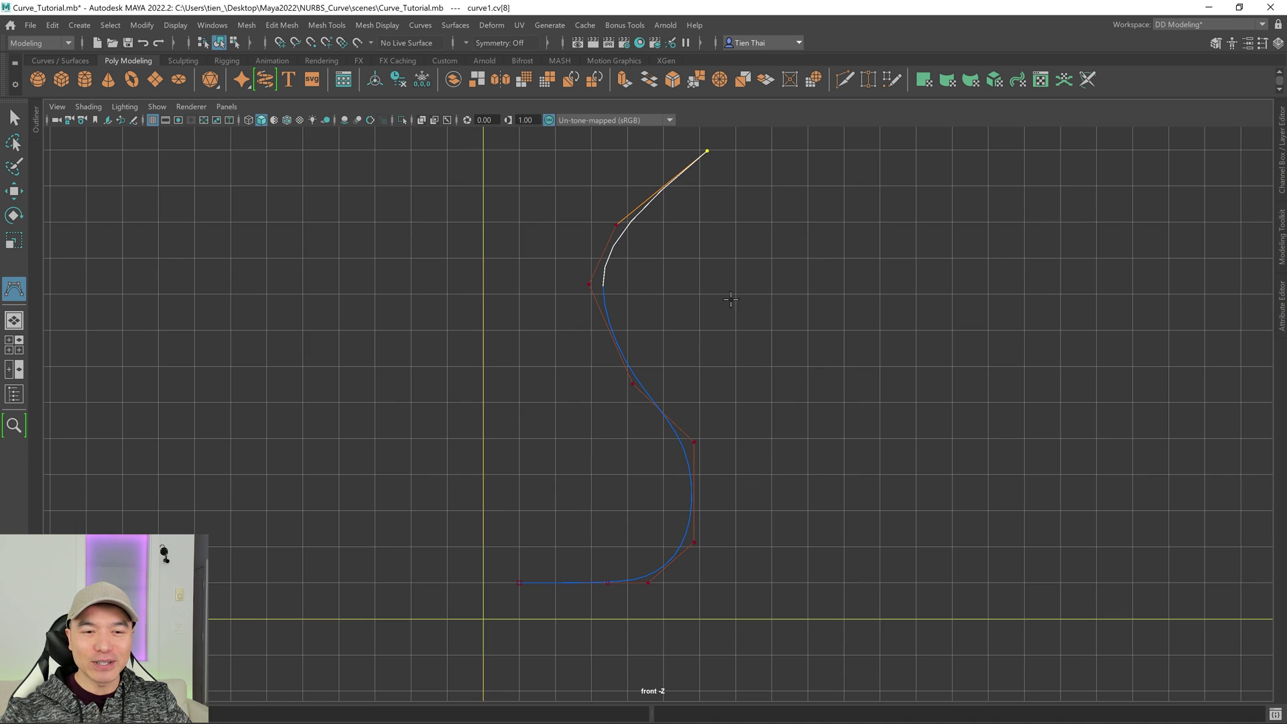
{"action": "right_click", "coordinate": [846, 383]}
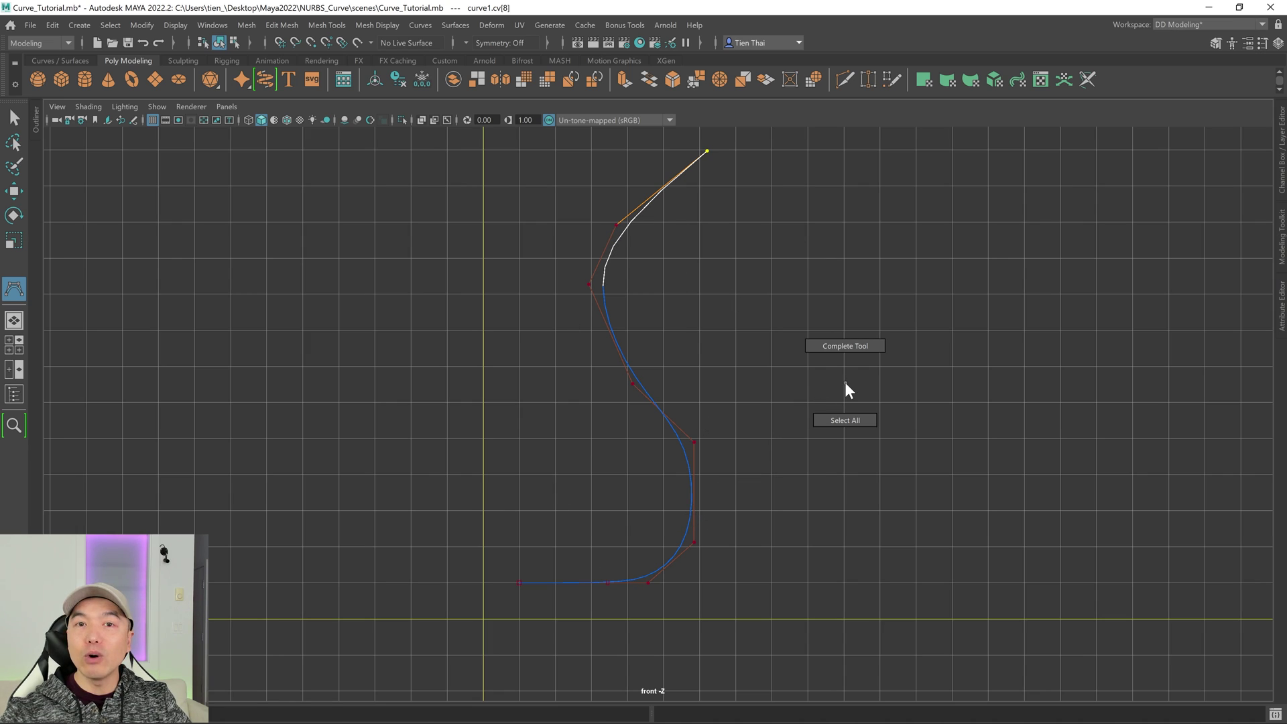
{"action": "left_click", "coordinate": [844, 328]}
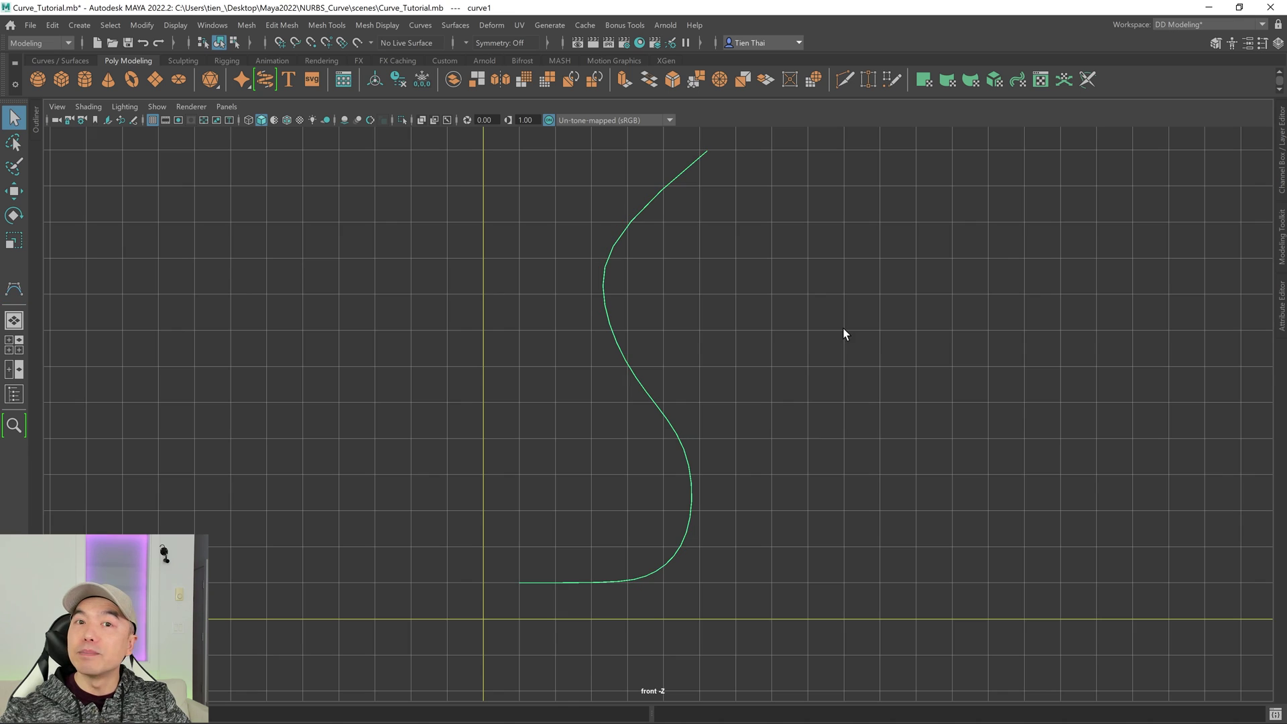
- Switch to a full-size perspective view showing the whole curve
{"action": "middle_click_drag", "start_coordinate": [726, 472], "coordinate": [701, 483], "text": "alt"}
{"action": "scroll", "coordinate": [702, 483], "scroll_direction": "down", "scroll_amount": 2}
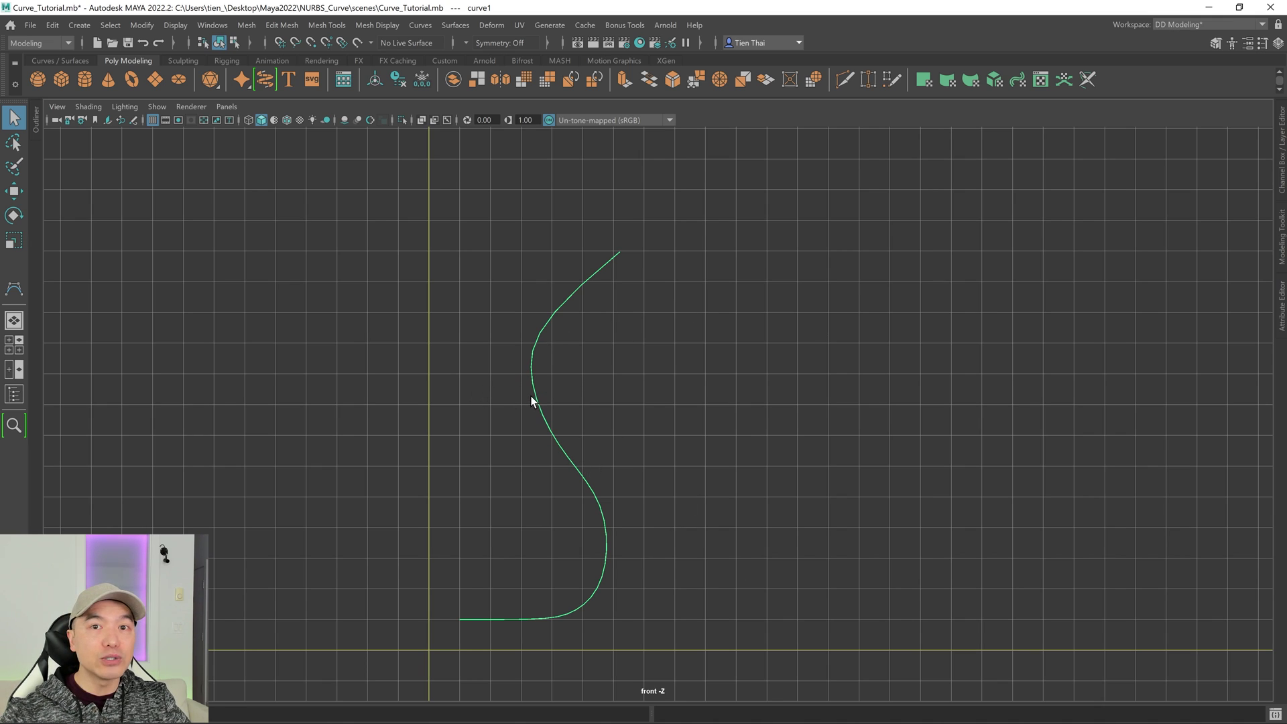
{"action": "key", "text": "space"}
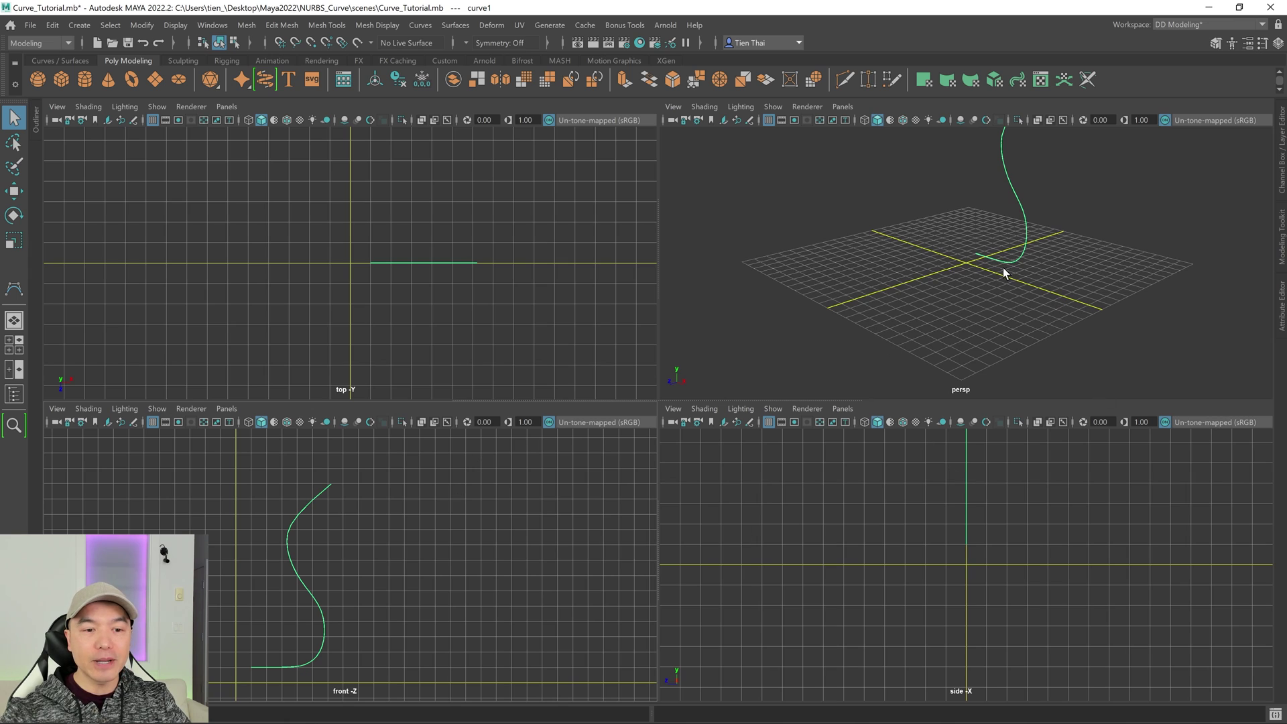
{"action": "key", "text": "space"}
{"action": "middle_click_drag", "start_coordinate": [948, 251], "coordinate": [775, 344], "text": "alt"}
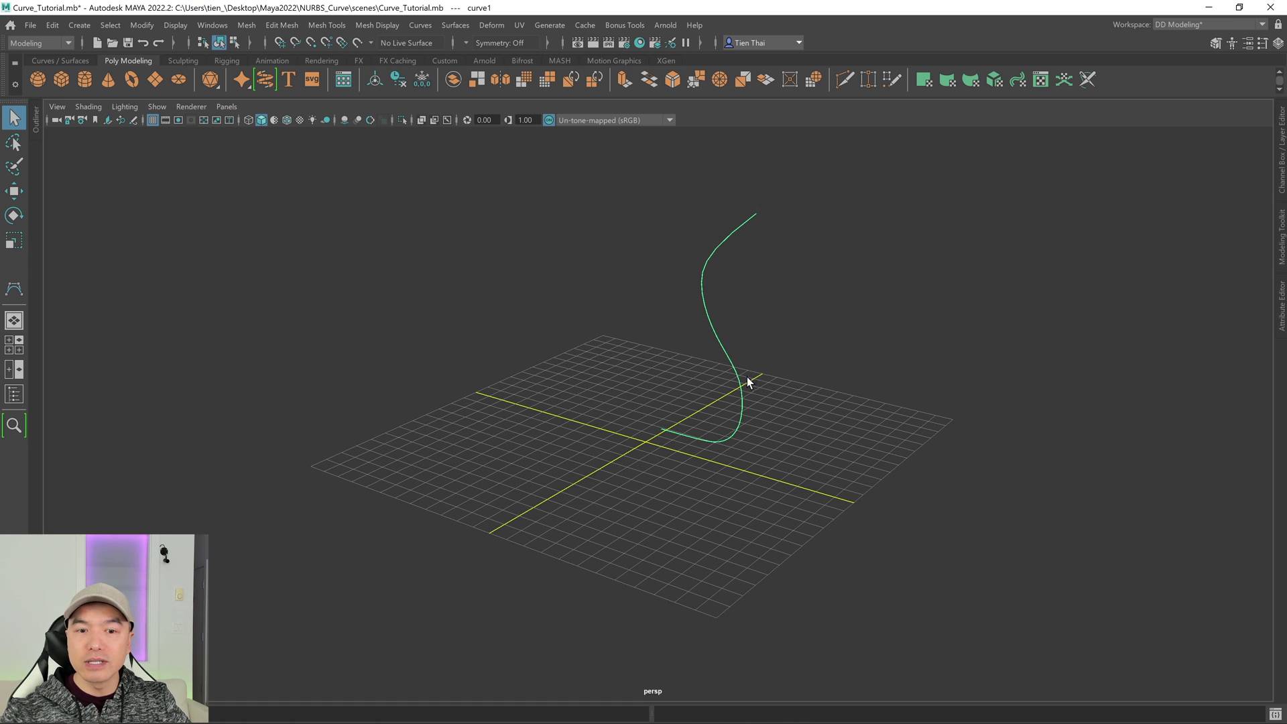
- Try moving the curve about 7.15 units along the X axis and undo the move
{"action": "key", "text": "w"}
{"action": "left_click_drag", "start_coordinate": [701, 453], "coordinate": [819, 506]}
{"action": "key", "text": "ctrl+z"}
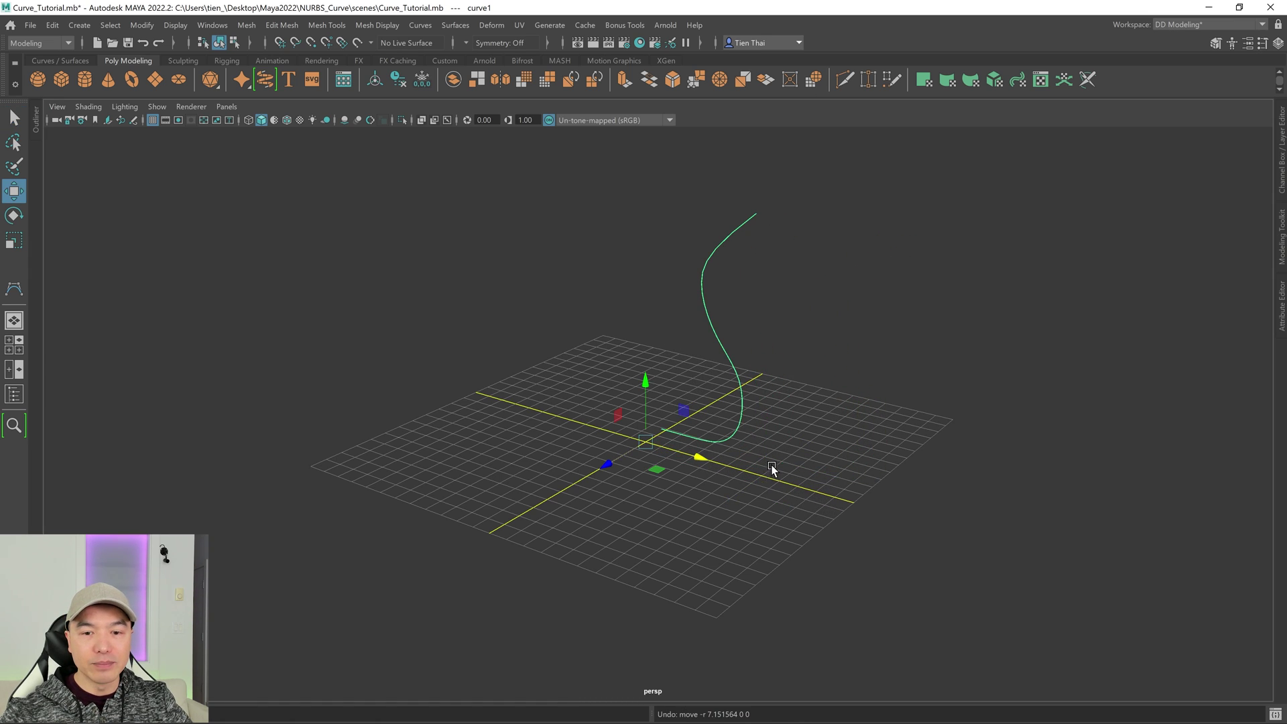
- Try rotating the curve in the perspective view and undo the rotation
{"action": "left_click_drag", "start_coordinate": [770, 465], "coordinate": [764, 508], "text": "alt"}
{"action": "key", "text": "e"}
{"action": "left_click_drag", "start_coordinate": [682, 421], "coordinate": [905, 471]}
{"action": "key", "text": "ctrl+z"}
- Activate the Scale tool on the curve and return to the Move tool
{"action": "key", "text": "r"}
{"action": "left_click_drag", "start_coordinate": [704, 461], "coordinate": [733, 464], "text": "alt"}
{"action": "key", "text": "w"}
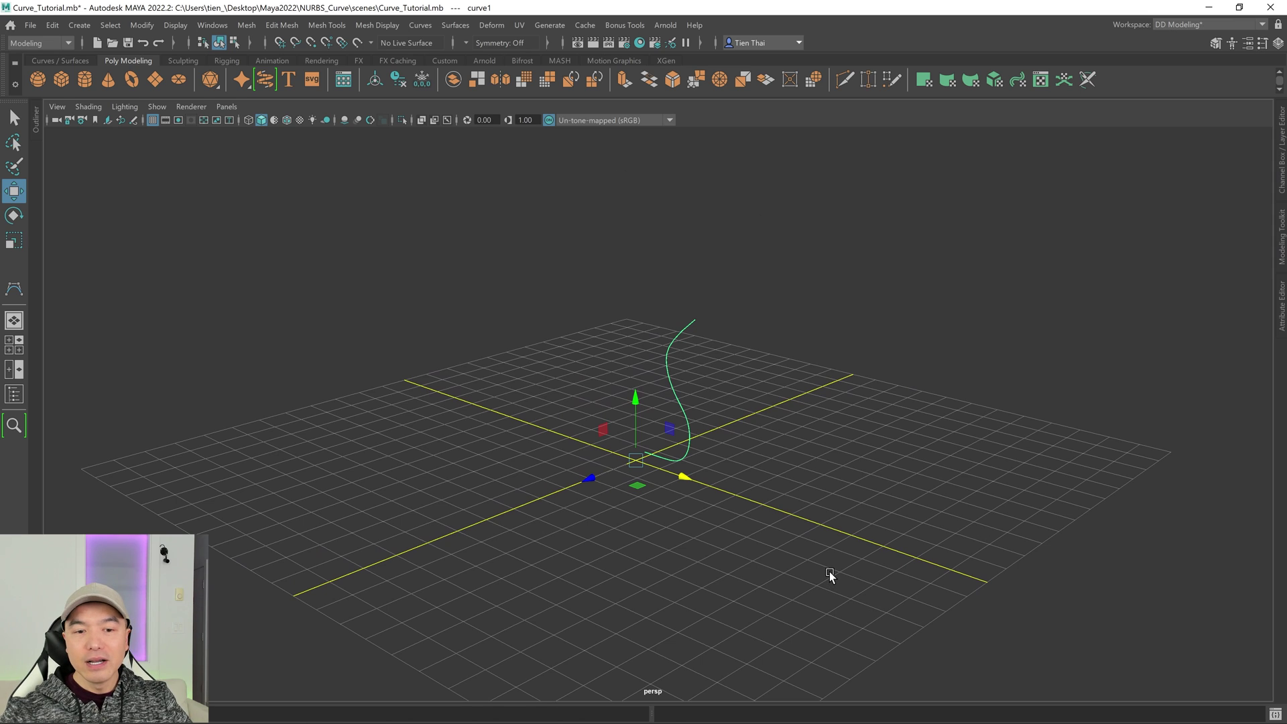
- Delete the S-shaped curve from the scene
{"action": "left_click_drag", "start_coordinate": [761, 560], "coordinate": [716, 529], "text": "alt"}
{"action": "key", "text": "Delete"}
{"action": "key", "text": "ctrl+z"}
{"action": "key", "text": "Delete"}
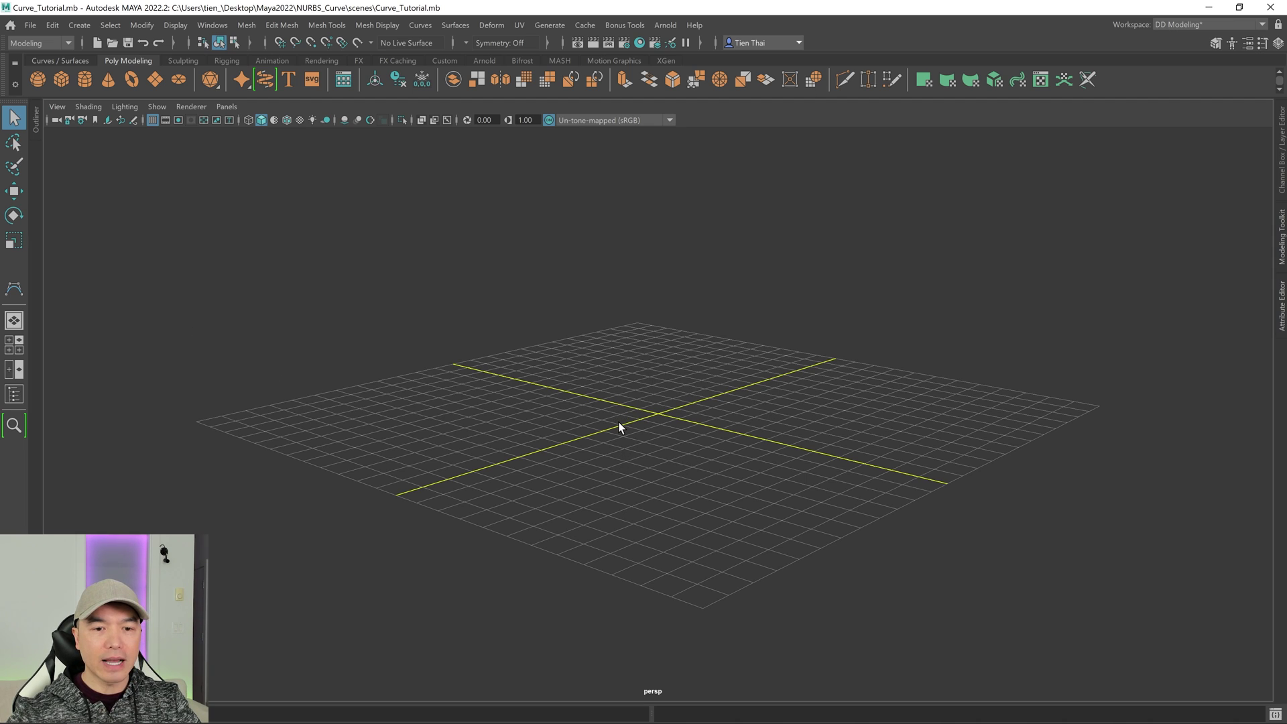
- Switch to a full-size front view and hide the grid
{"action": "key", "text": "space"}
{"action": "key", "text": "space"}
{"action": "scroll", "coordinate": [534, 408], "scroll_direction": "up", "scroll_amount": 5}
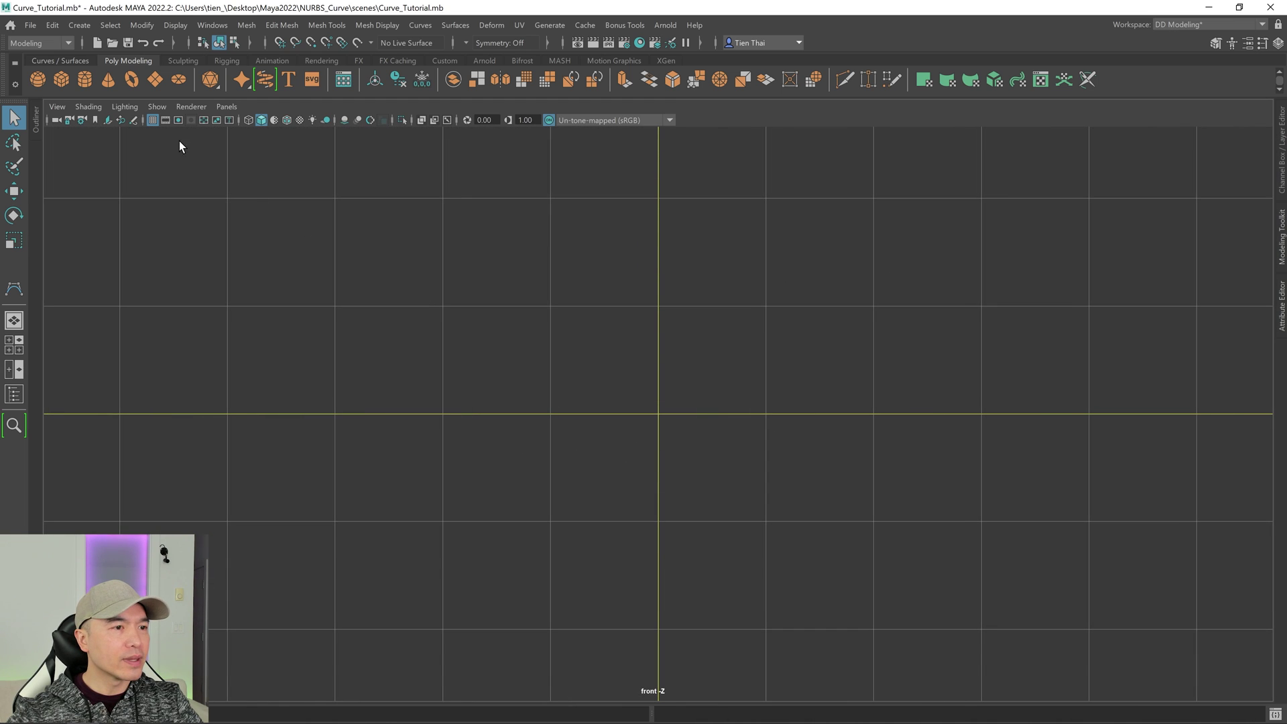
{"action": "left_click", "coordinate": [153, 120]}
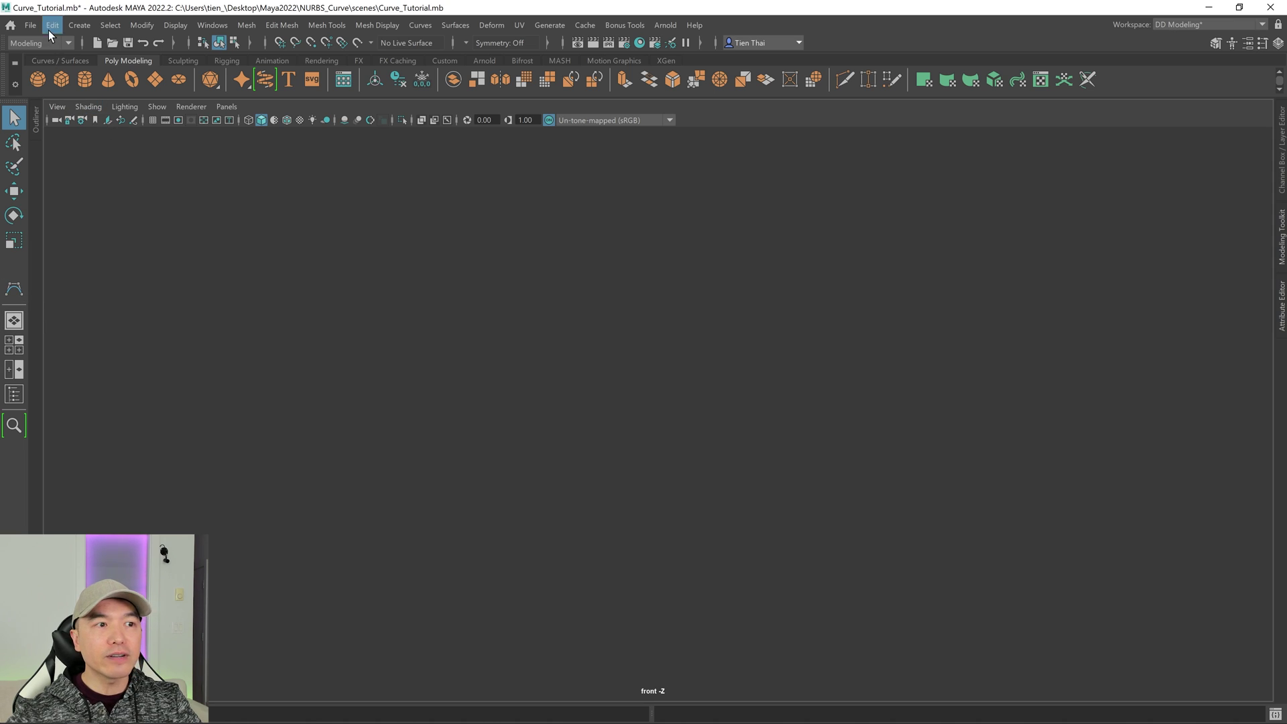
- Draw a C-shaped curve opening to the right in the front view from four points with the CV Curve Tool
{"action": "left_click", "coordinate": [79, 25]}
{"action": "mouse_move", "coordinate": [111, 130]}
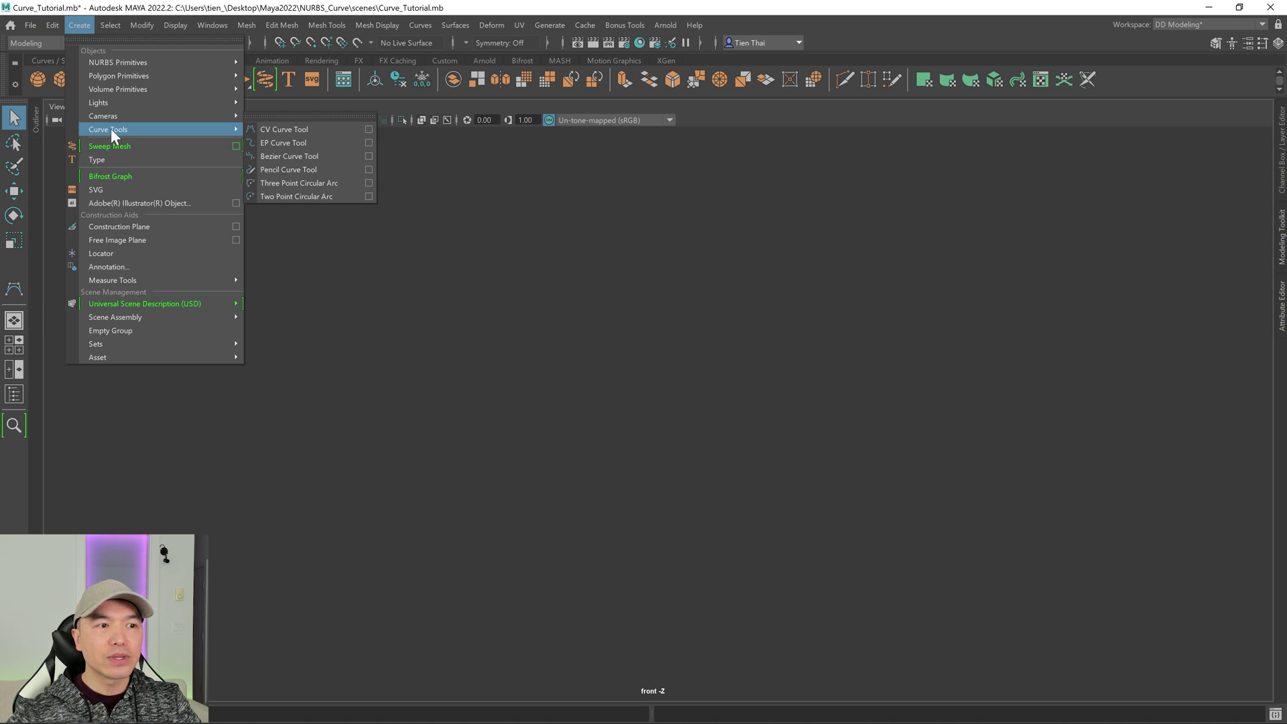
{"action": "left_click", "coordinate": [317, 129]}
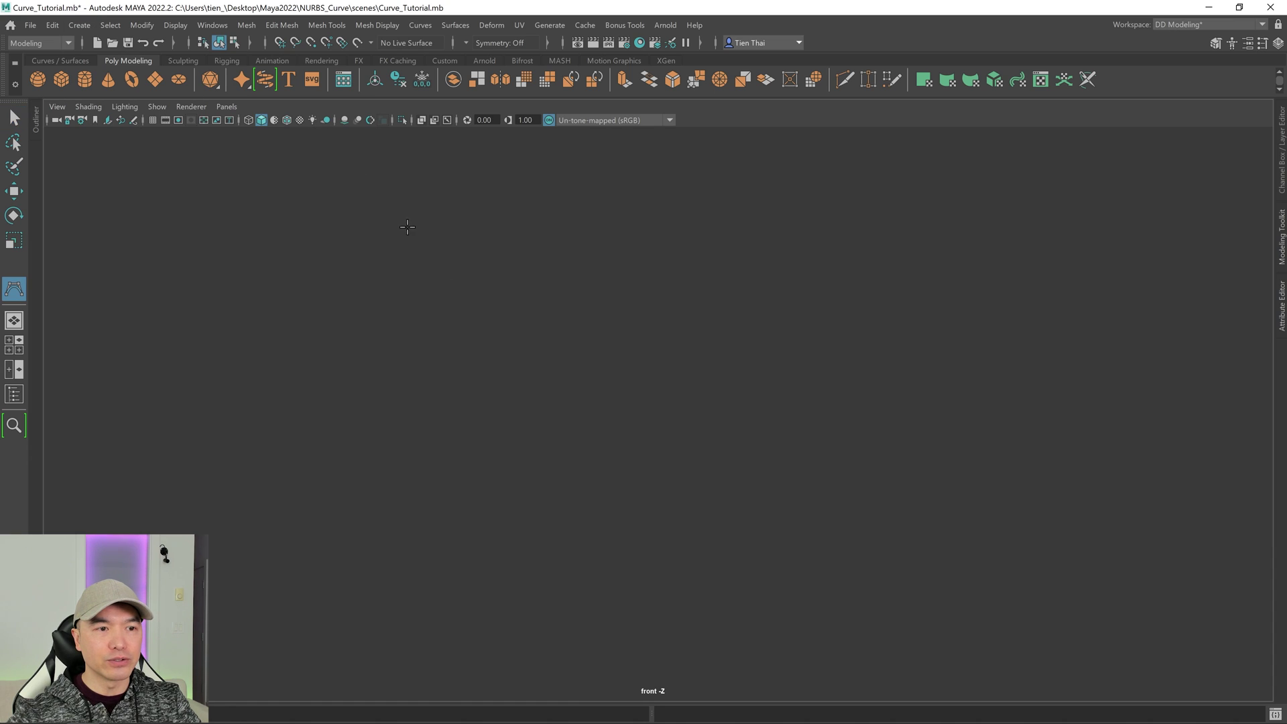
{"action": "left_click", "coordinate": [535, 515]}
{"action": "left_click", "coordinate": [411, 453]}
{"action": "left_click", "coordinate": [416, 313]}
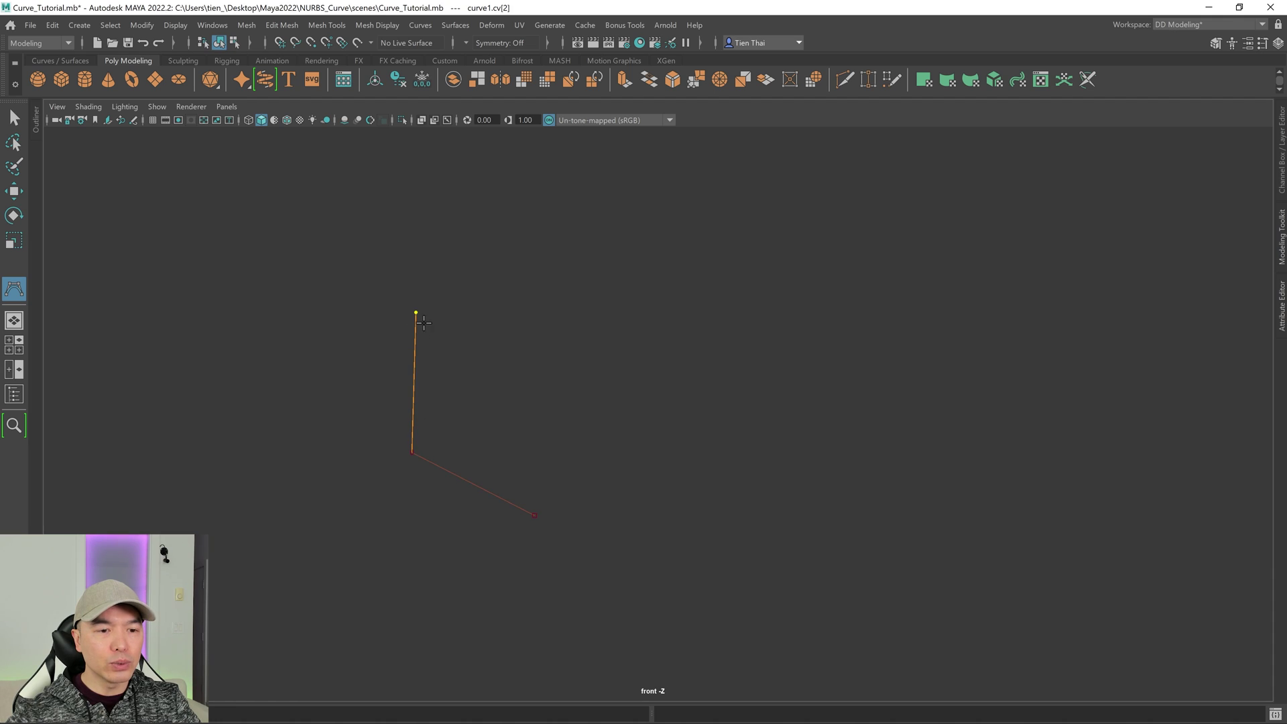
{"action": "left_click", "coordinate": [531, 247]}
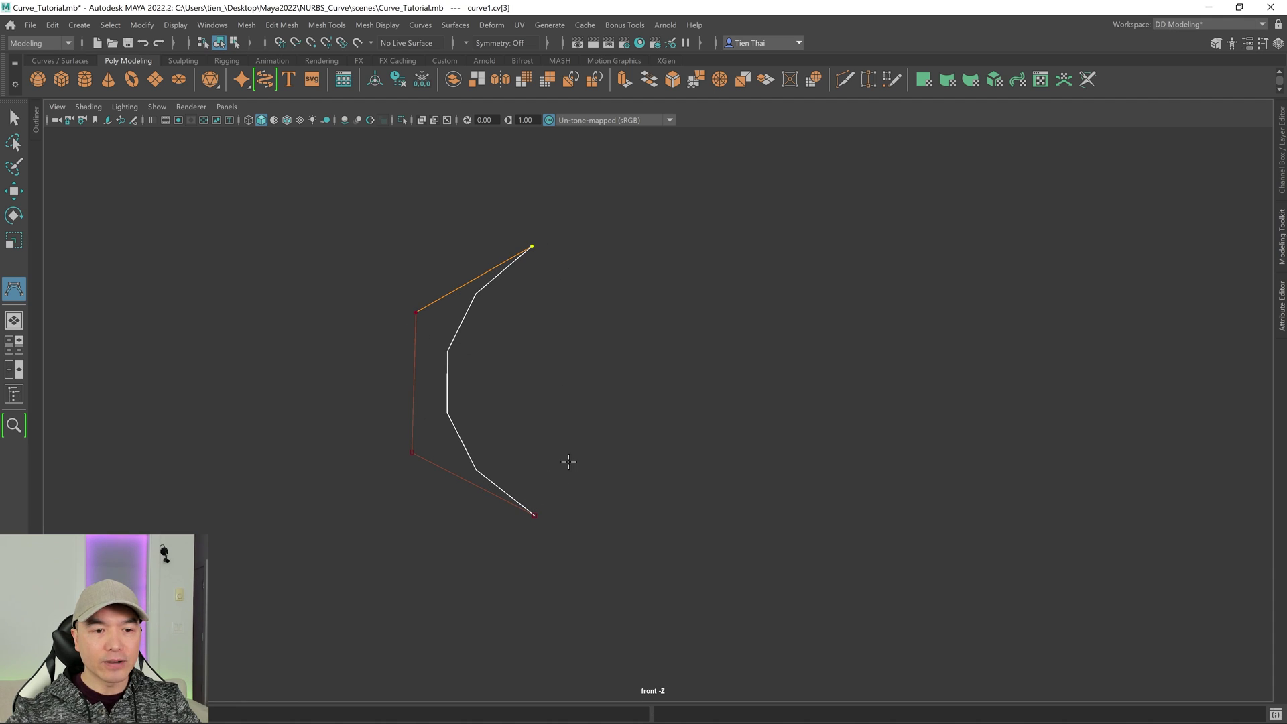
{"action": "key", "text": "Return"}
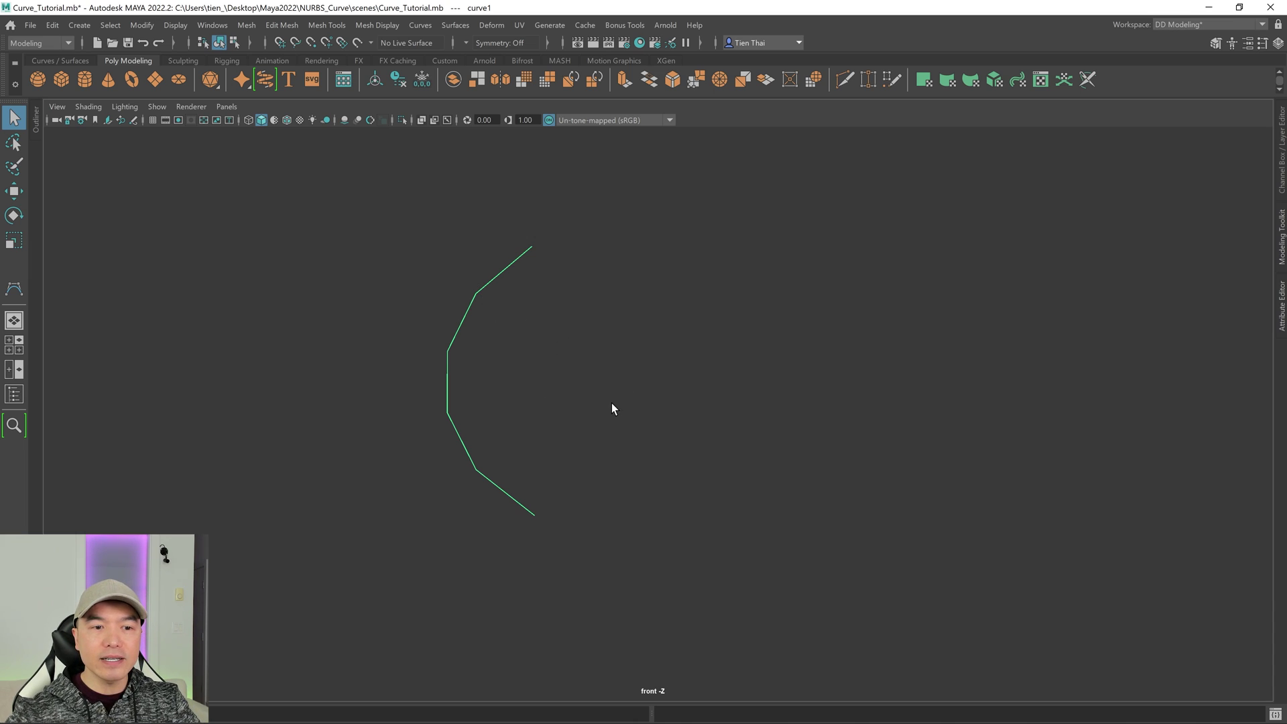
- Switch the curve to Control Vertex mode and move the upper middle control vertex up and slightly right
{"action": "right_click", "coordinate": [617, 328]}
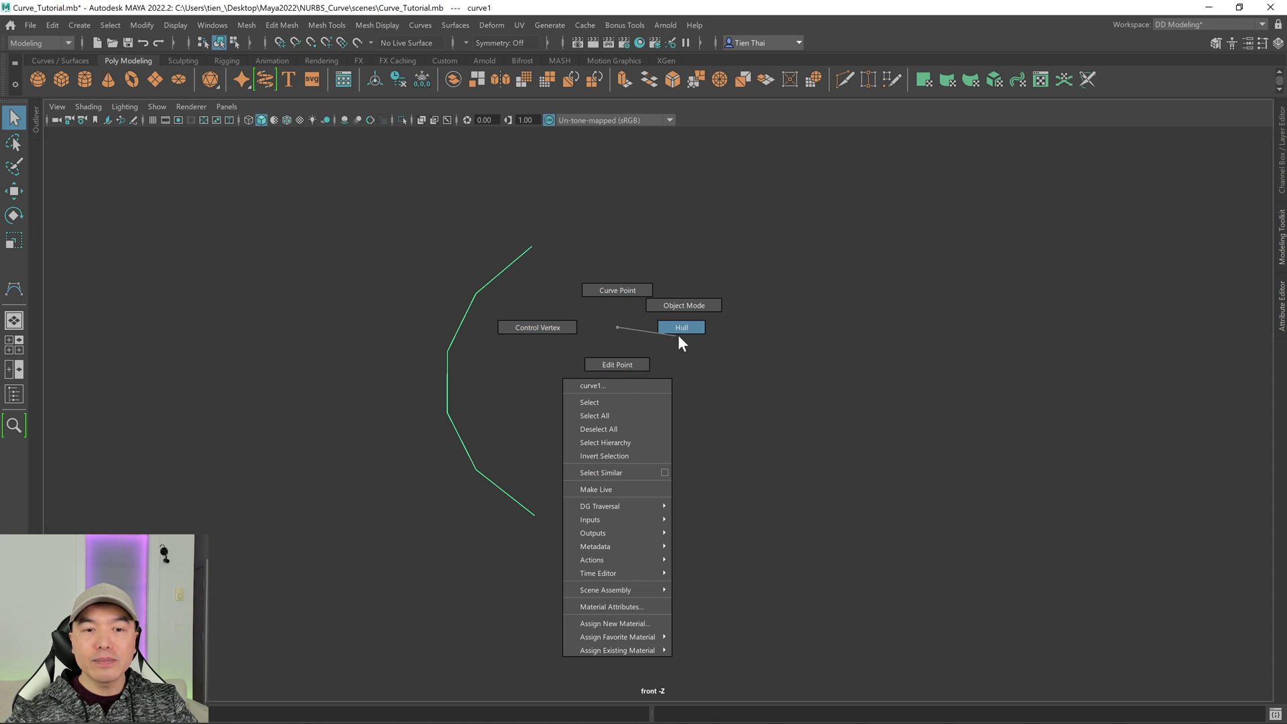
{"action": "right_click_drag", "start_coordinate": [539, 329], "coordinate": [534, 327]}
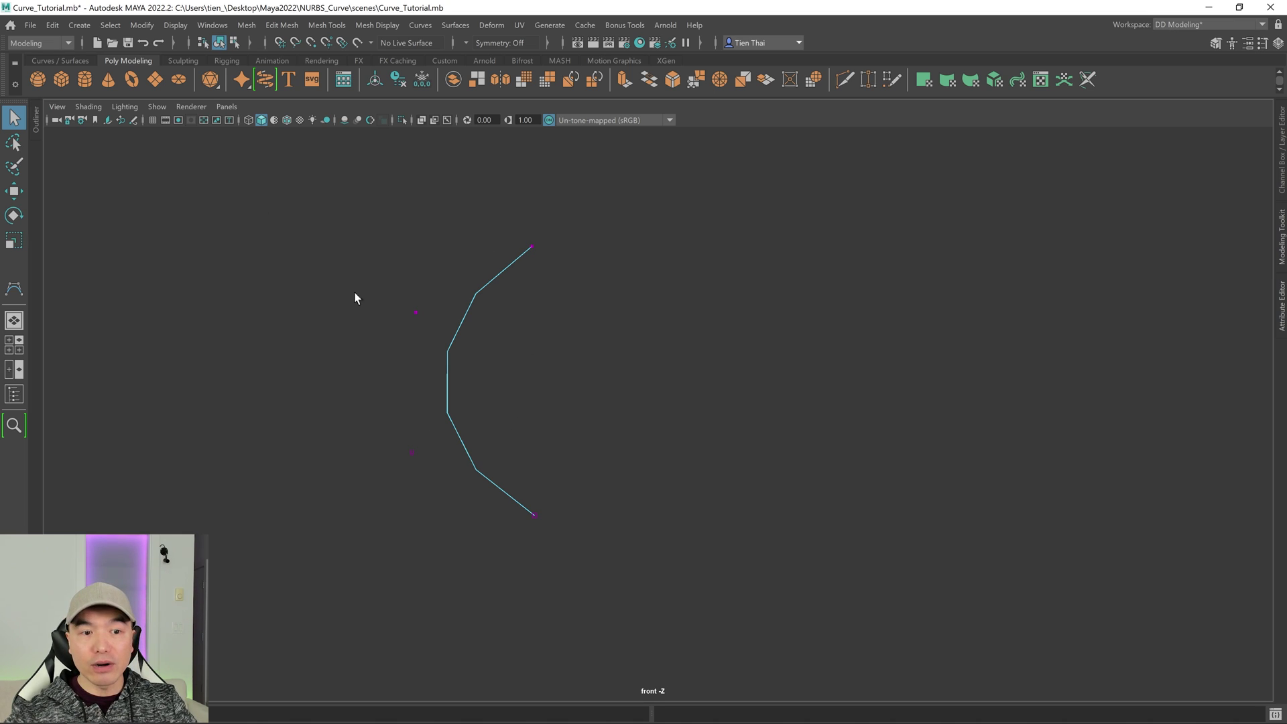
{"action": "left_click_drag", "start_coordinate": [400, 281], "coordinate": [450, 324]}
{"action": "key", "text": "w"}
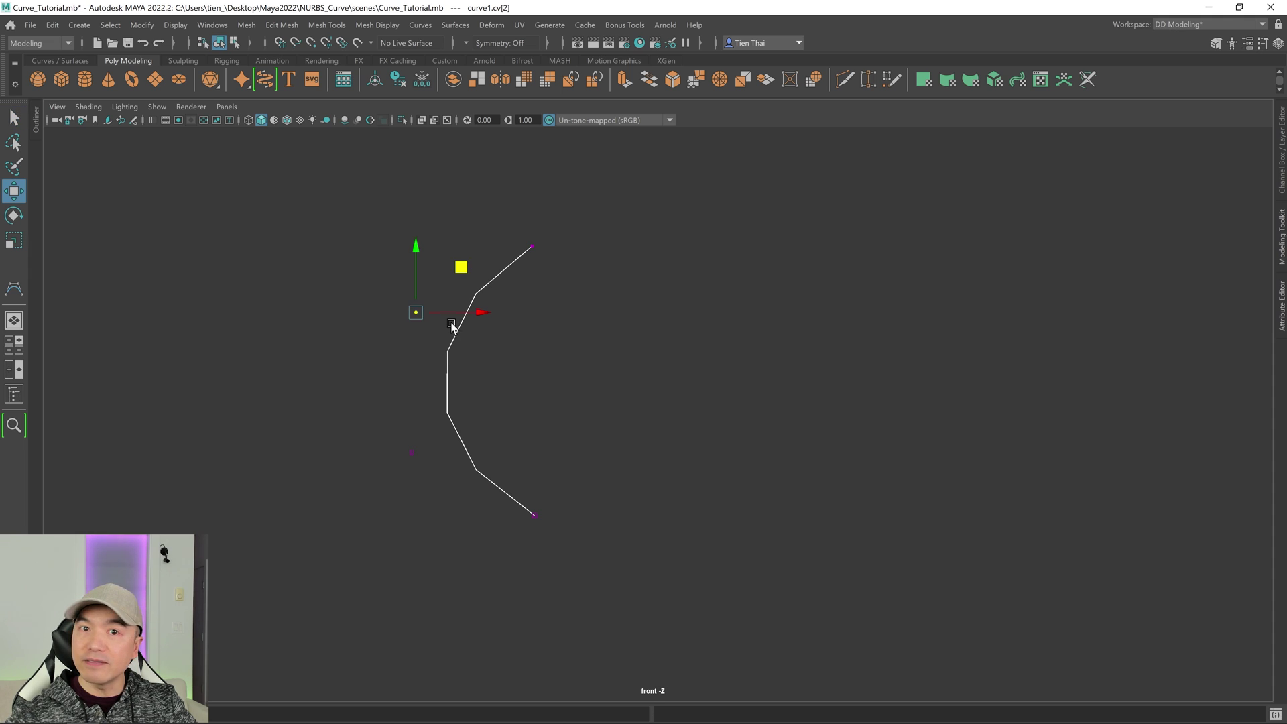
{"action": "left_click_drag", "start_coordinate": [460, 265], "coordinate": [480, 221]}
- Select the two middle control vertices, scale them, and return to the Move tool
{"action": "left_click_drag", "start_coordinate": [399, 365], "coordinate": [425, 390]}
{"action": "left_click_drag", "start_coordinate": [246, 218], "coordinate": [460, 419]}
{"action": "key", "text": "r"}
{"action": "left_click_drag", "start_coordinate": [427, 327], "coordinate": [400, 342]}
{"action": "key", "text": "w"}
{"action": "scroll", "coordinate": [422, 345], "scroll_direction": "down", "scroll_amount": 3}
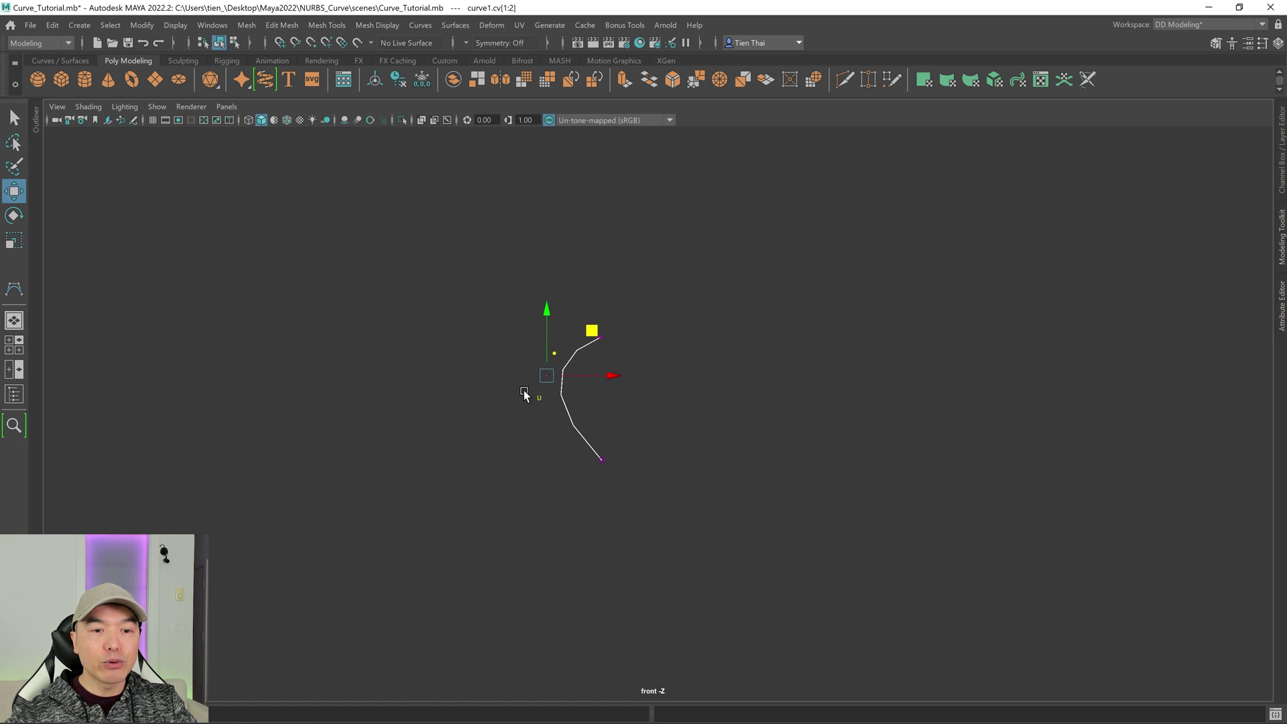
- Try rotating the two middle control vertices in the perspective view, undo the rotation, and return to the front view
{"action": "left_click_drag", "start_coordinate": [860, 333], "coordinate": [1148, 433]}
{"action": "key", "text": "e"}
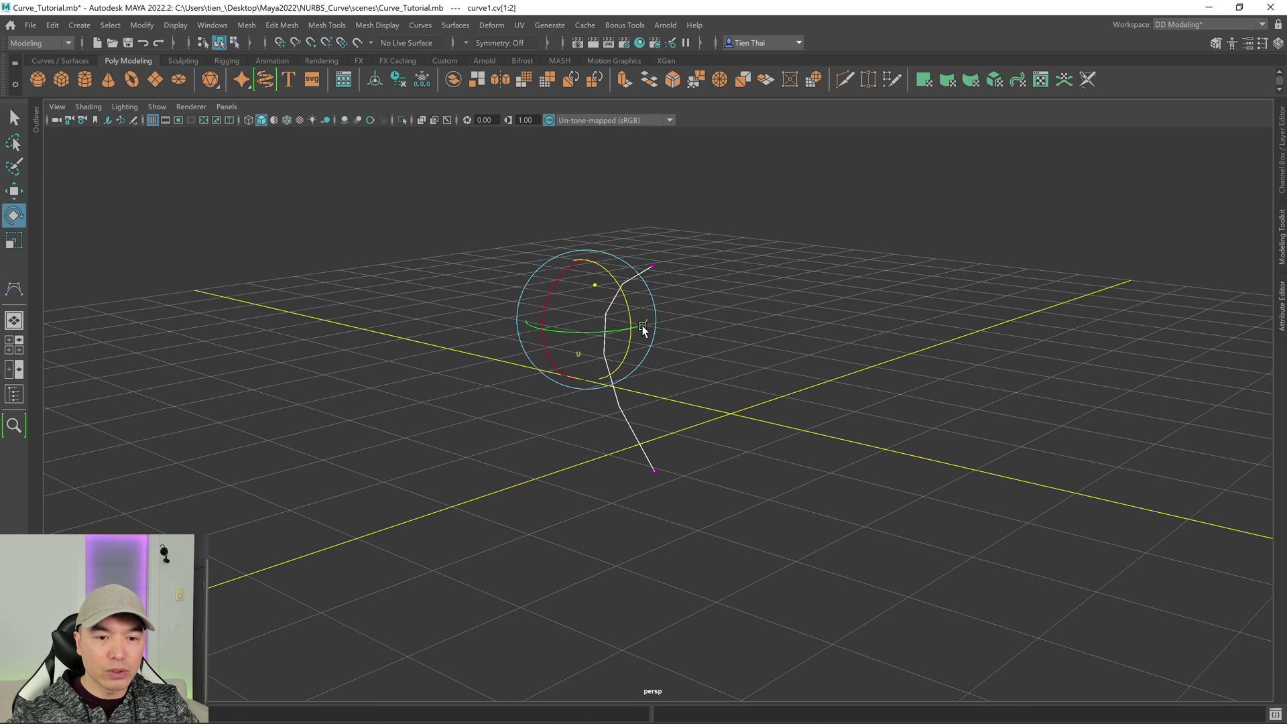
{"action": "left_click_drag", "start_coordinate": [552, 287], "coordinate": [547, 317]}
{"action": "key", "text": "ctrl+z"}
{"action": "key", "text": "space"}
{"action": "key", "text": "space"}
{"action": "key", "text": "w"}
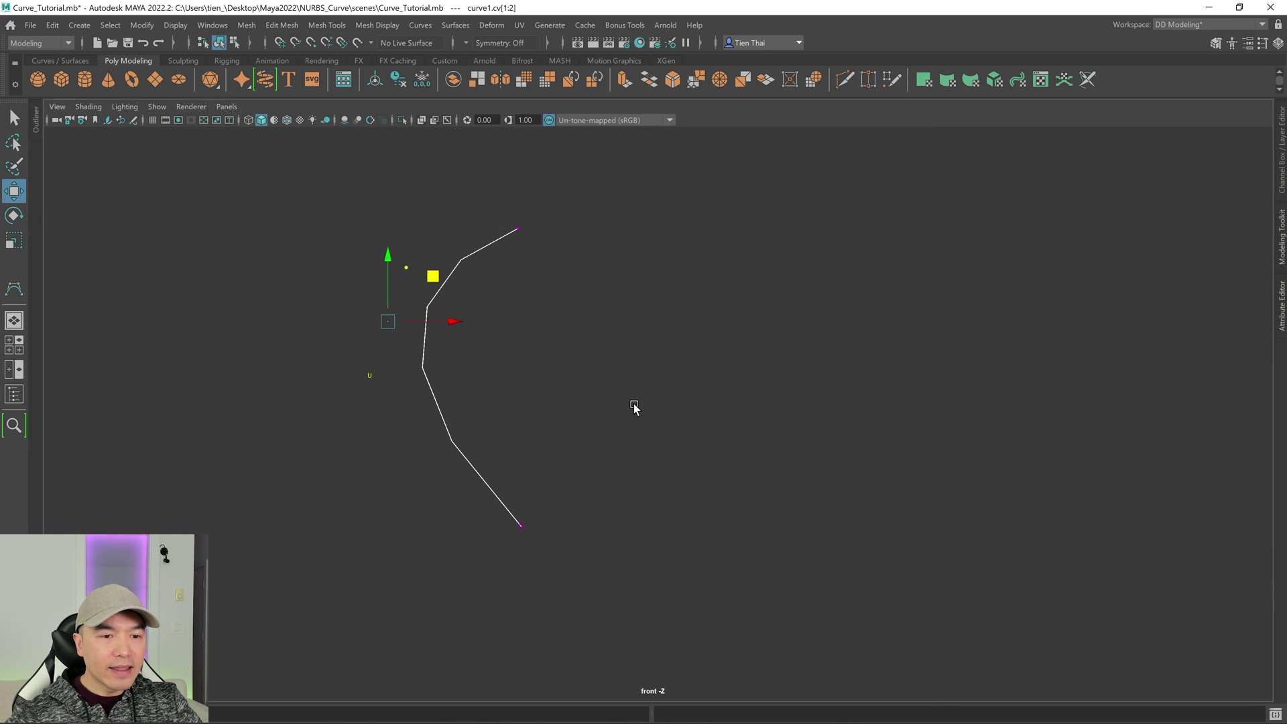
- Move the lower middle control vertex outward, down and to the left, and return to the Select tool
{"action": "left_click", "coordinate": [371, 380]}
{"action": "middle_click_drag", "start_coordinate": [411, 333], "coordinate": [389, 394]}
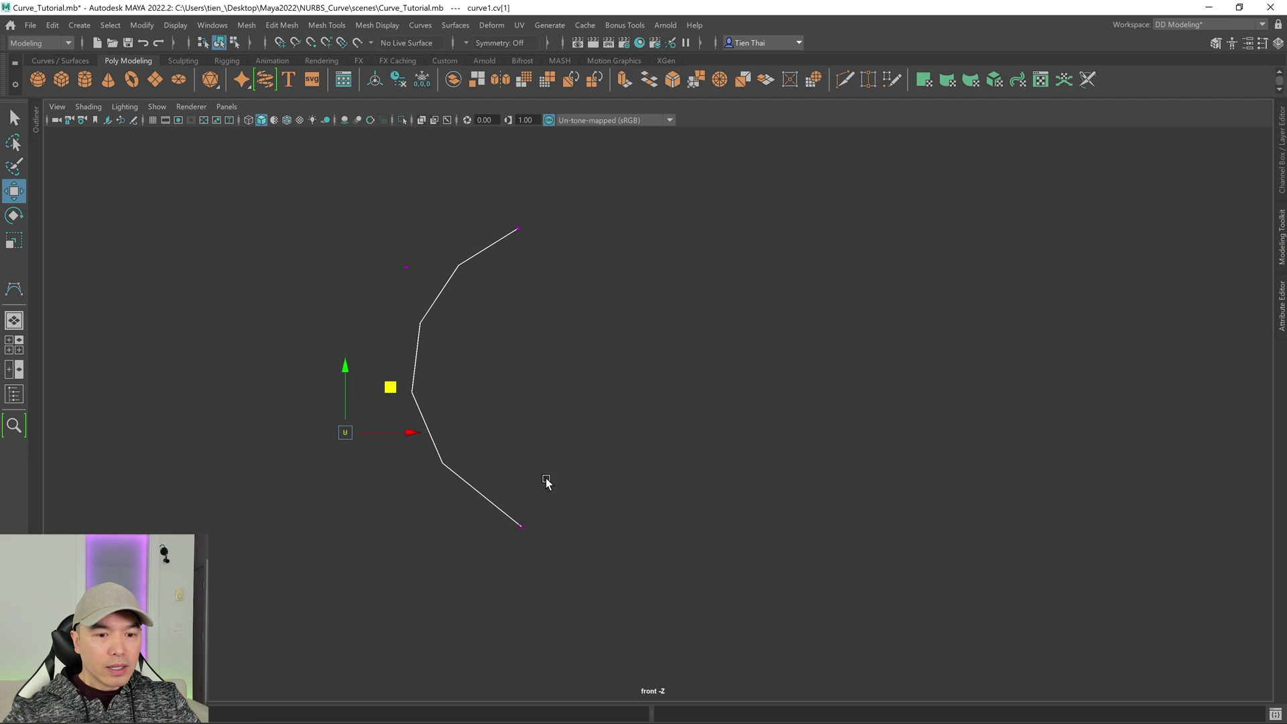
{"action": "scroll", "coordinate": [550, 556], "scroll_direction": "up", "scroll_amount": 2}
{"action": "left_click", "coordinate": [507, 539]}
{"action": "key", "text": "q"}
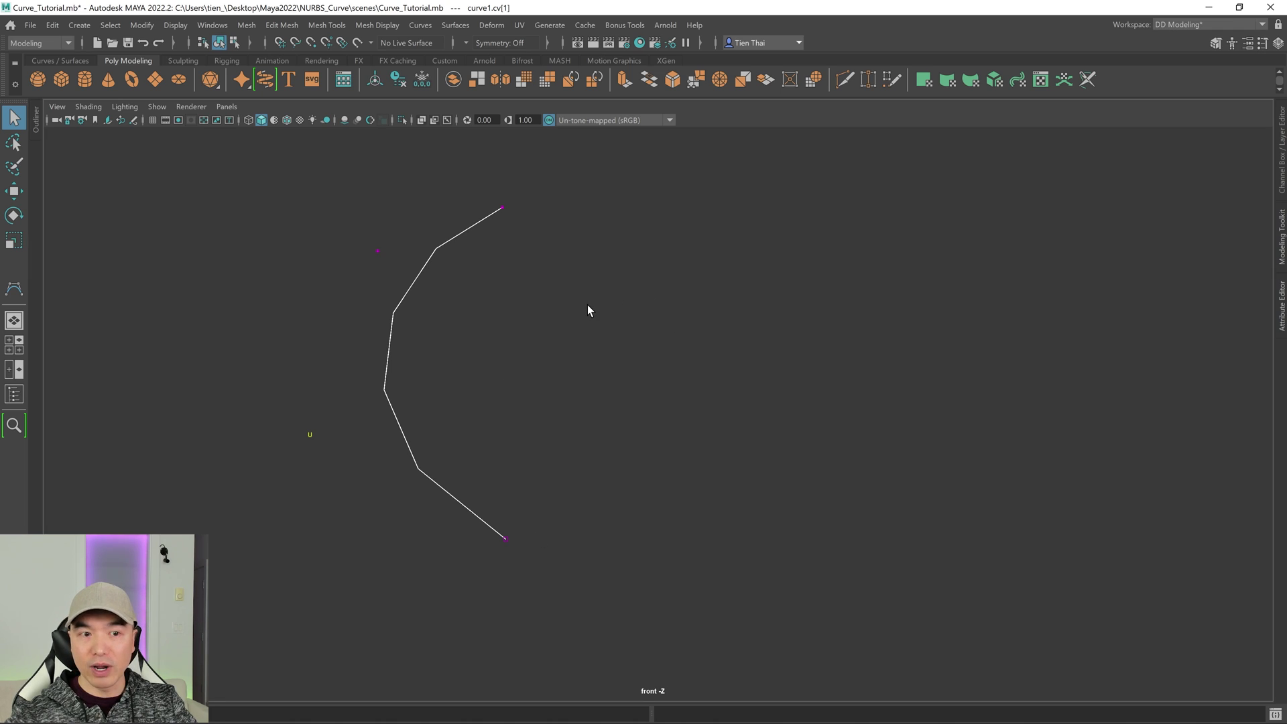
- Display the curve's hull by switching it to Hull mode
{"action": "scroll", "coordinate": [588, 328], "scroll_direction": "down", "scroll_amount": 4}
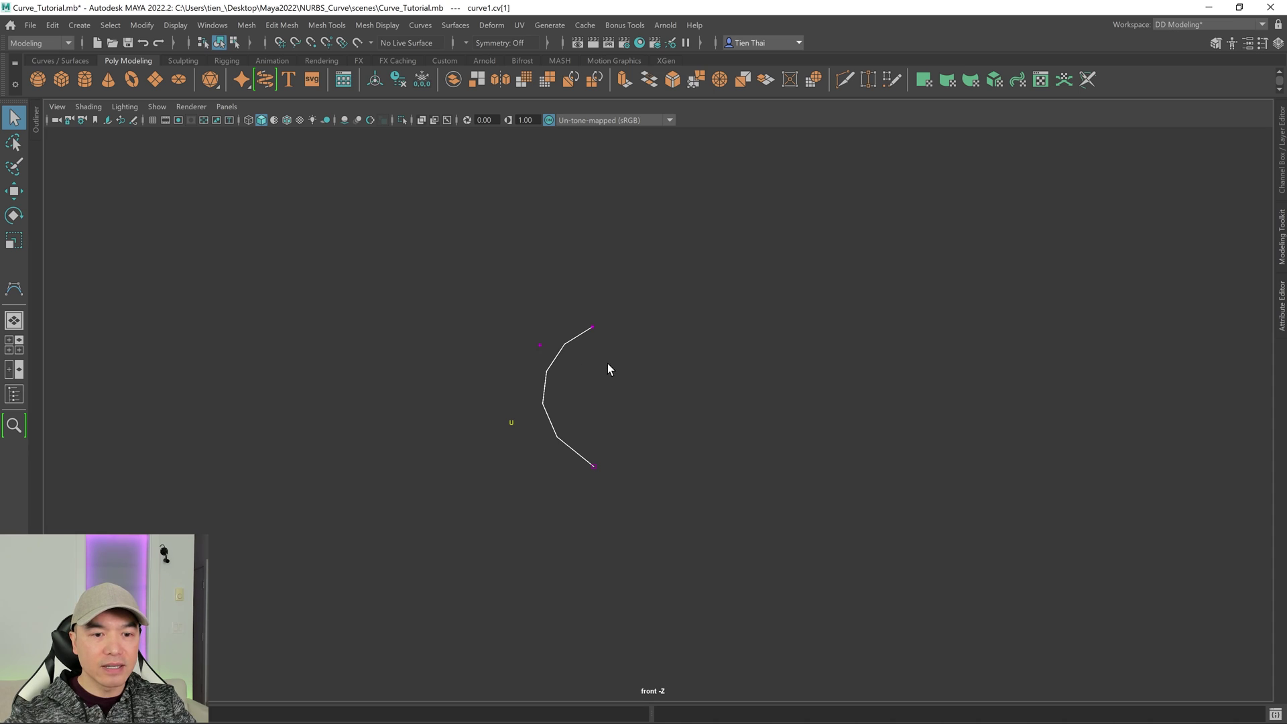
{"action": "right_click", "coordinate": [612, 336]}
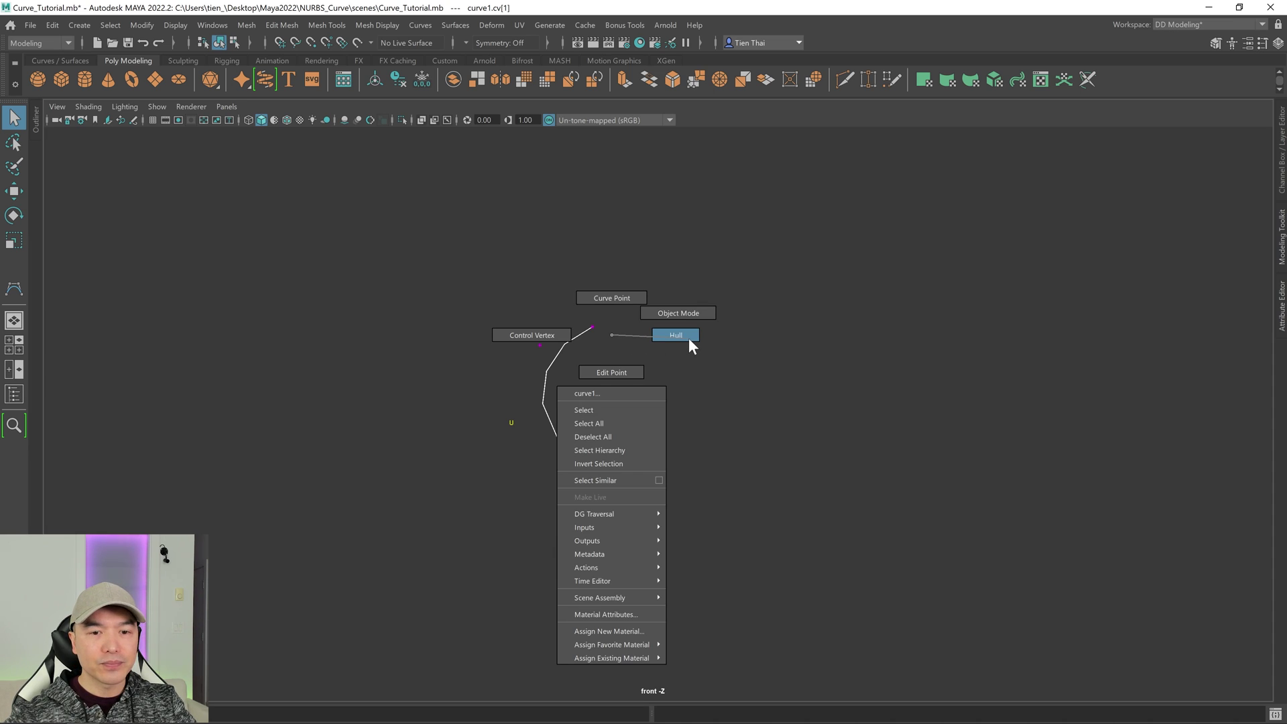
{"action": "left_click", "coordinate": [611, 336]}
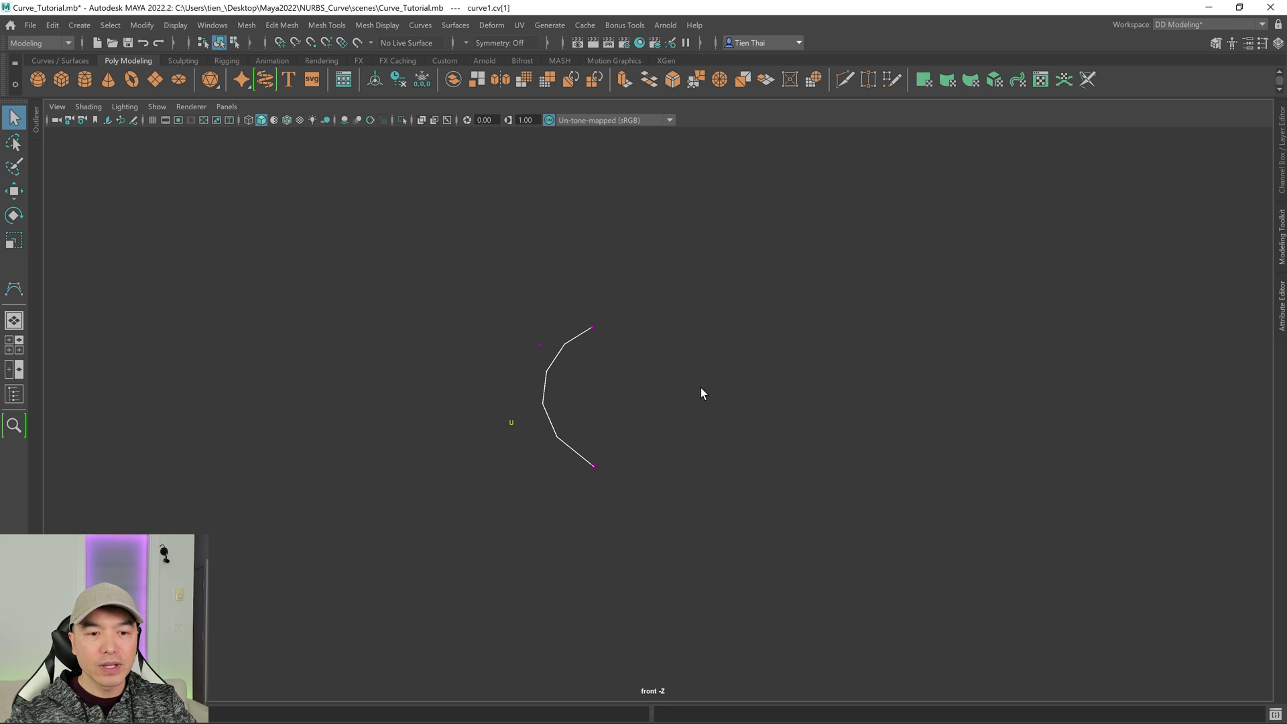
{"action": "right_click", "coordinate": [790, 360]}
{"action": "left_click", "coordinate": [857, 358]}
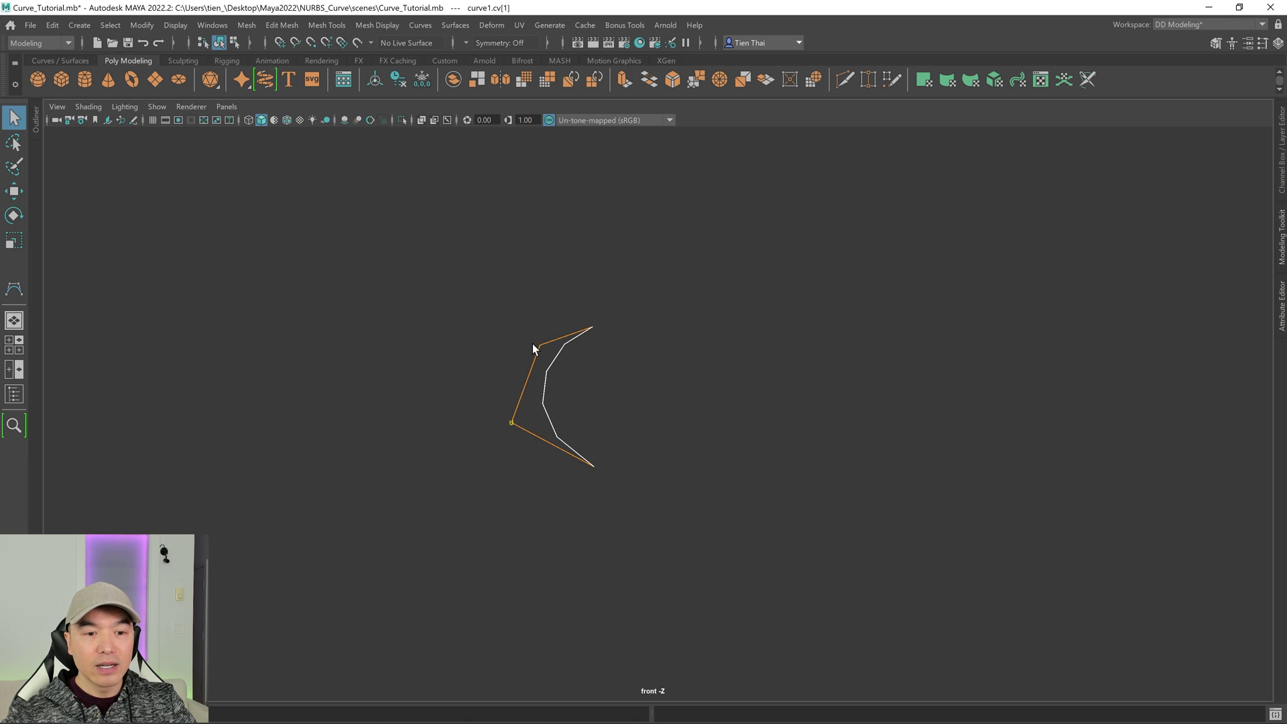
- Move the upper middle control vertex across to the right of the curve's ends and show the hull again
{"action": "right_click_drag", "start_coordinate": [529, 350], "coordinate": [457, 341]}
{"action": "left_click_drag", "start_coordinate": [494, 324], "coordinate": [553, 353]}
{"action": "key", "text": "w"}
{"action": "left_click_drag", "start_coordinate": [585, 300], "coordinate": [667, 333]}
{"action": "right_click_drag", "start_coordinate": [678, 352], "coordinate": [738, 356]}
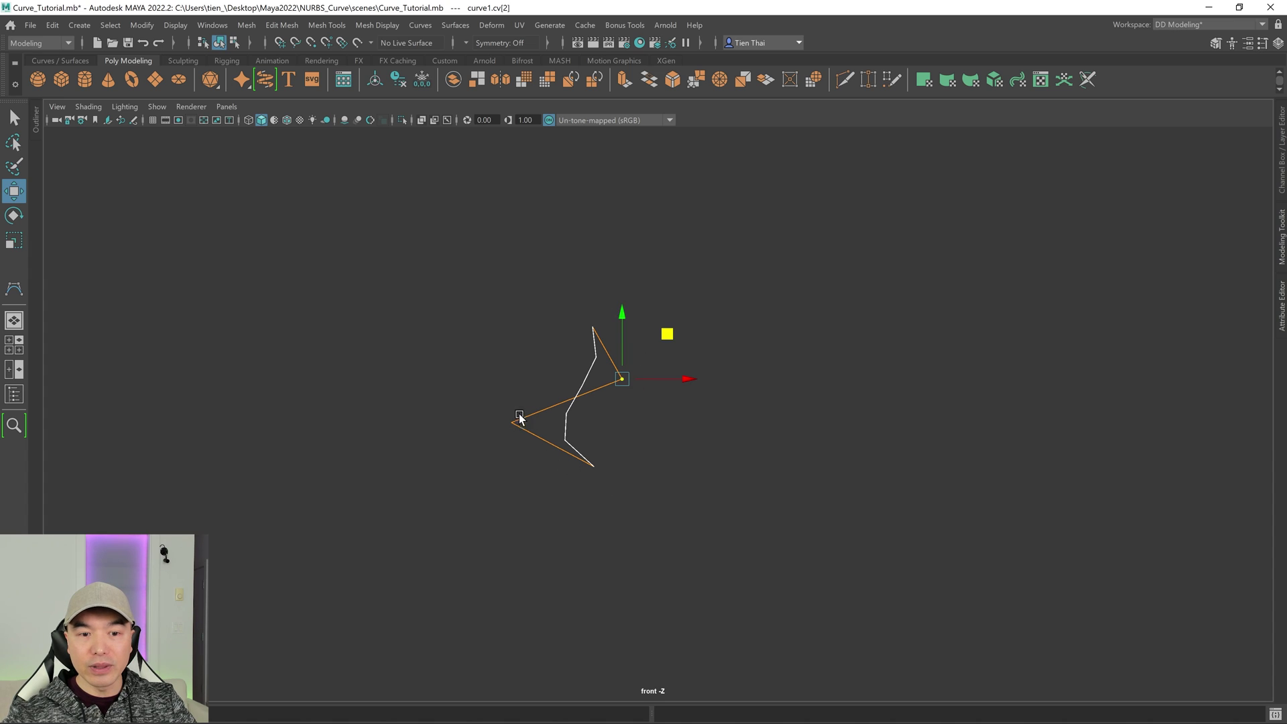
- Move the upper middle control vertex back left along X and switch the curve to Curve Point mode
{"action": "left_click_drag", "start_coordinate": [688, 382], "coordinate": [596, 383]}
{"action": "right_click_drag", "start_coordinate": [691, 352], "coordinate": [698, 316]}
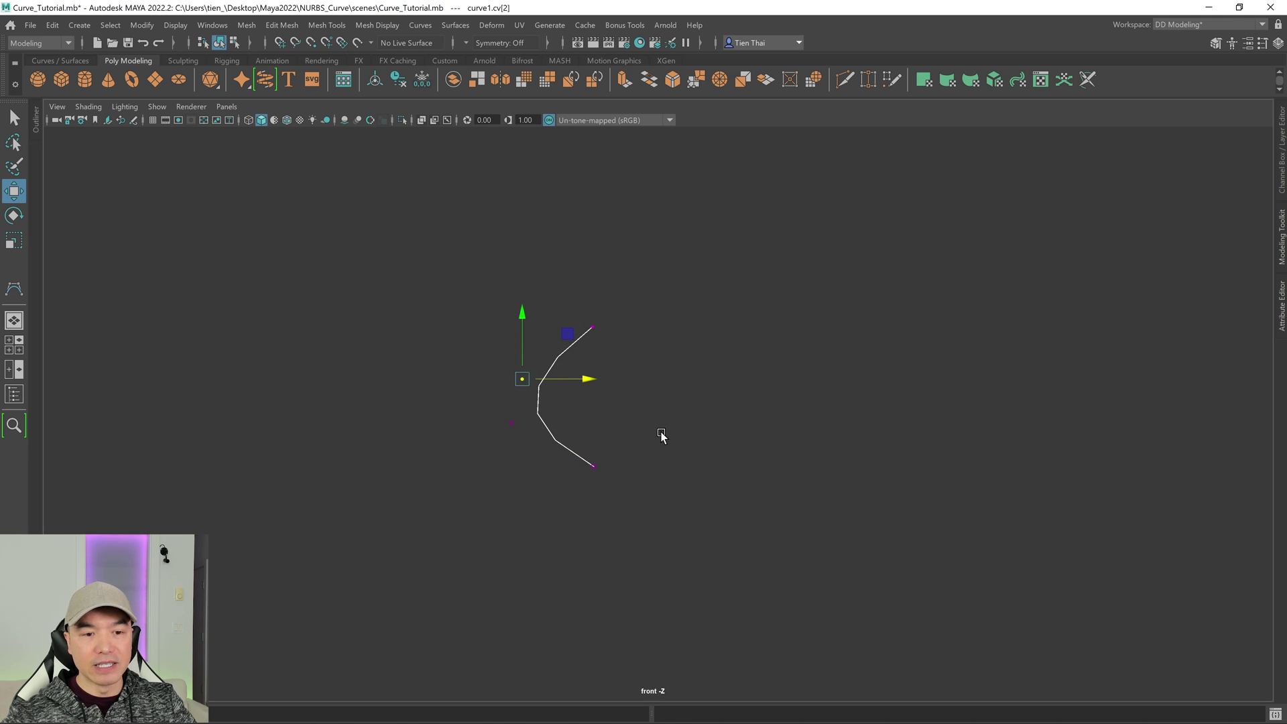
{"action": "right_click_drag", "start_coordinate": [702, 352], "coordinate": [701, 319]}
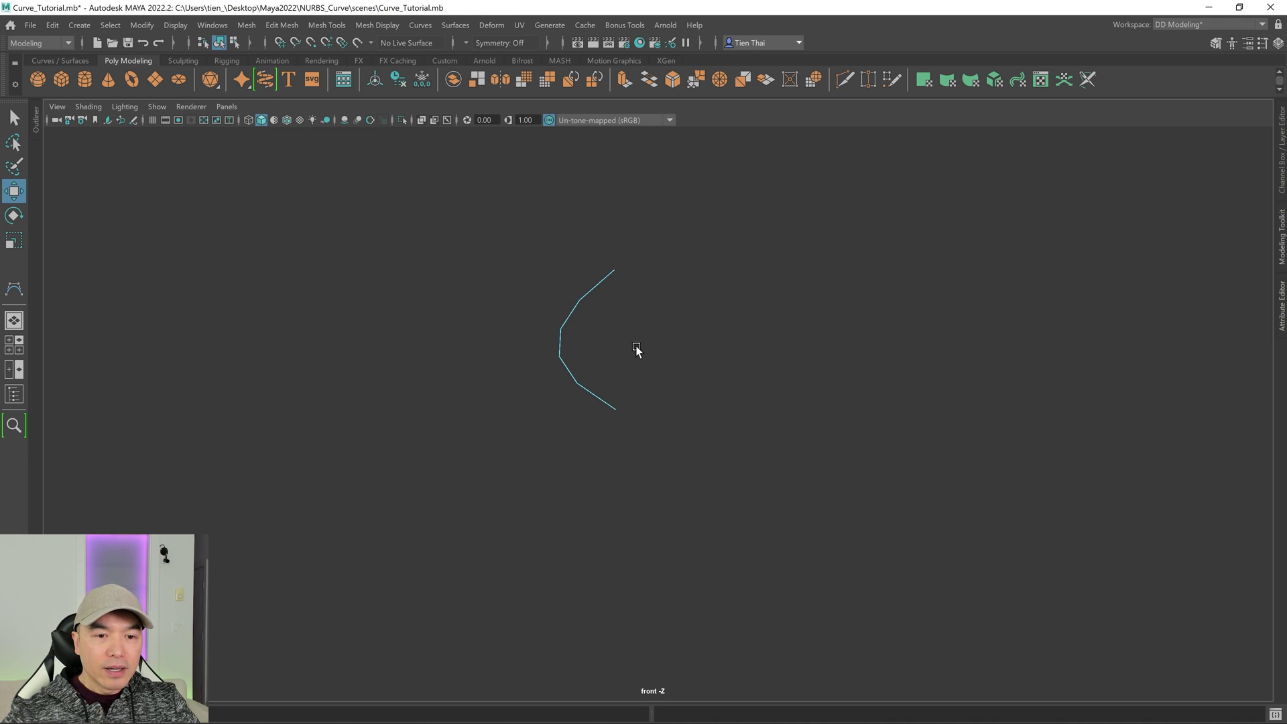
- Return the curve to Object Mode and compare its smooth display with the rough display, leaving it rough
{"action": "key", "text": "q"}
{"action": "right_click_drag", "start_coordinate": [561, 324], "coordinate": [624, 263]}
{"action": "scroll", "coordinate": [631, 362], "scroll_direction": "up", "scroll_amount": 3}
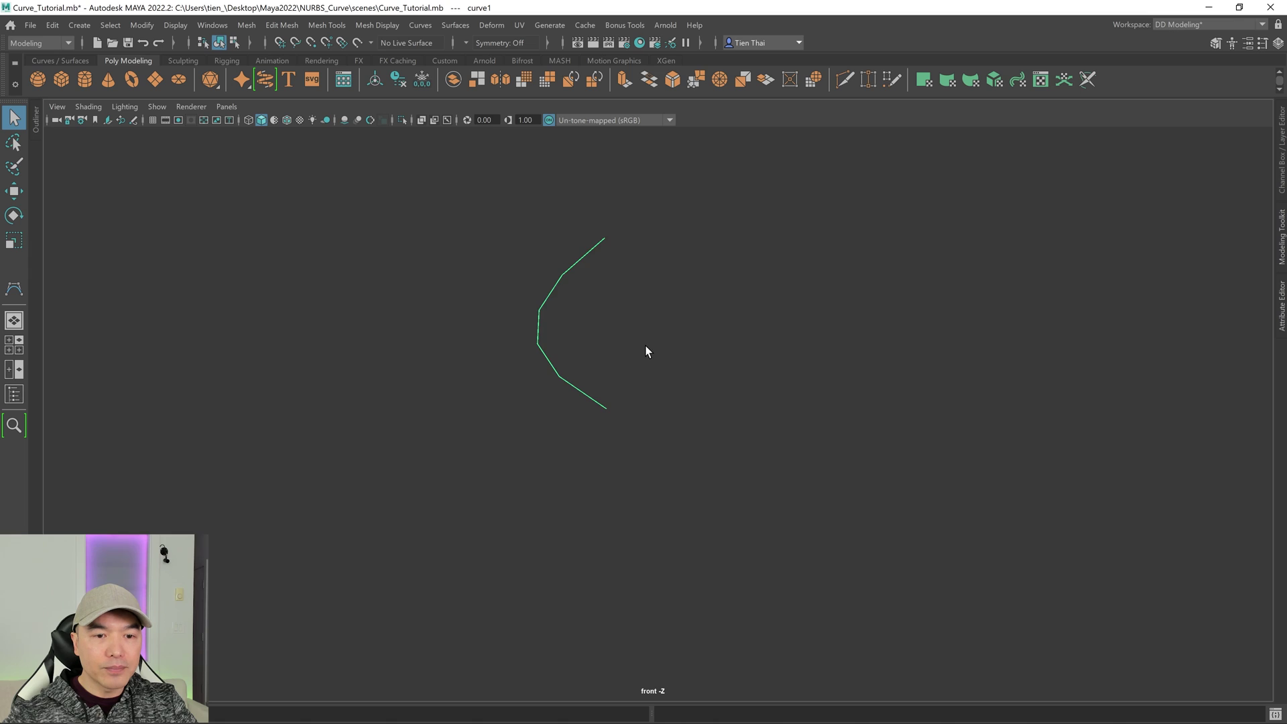
{"action": "key", "text": "3"}
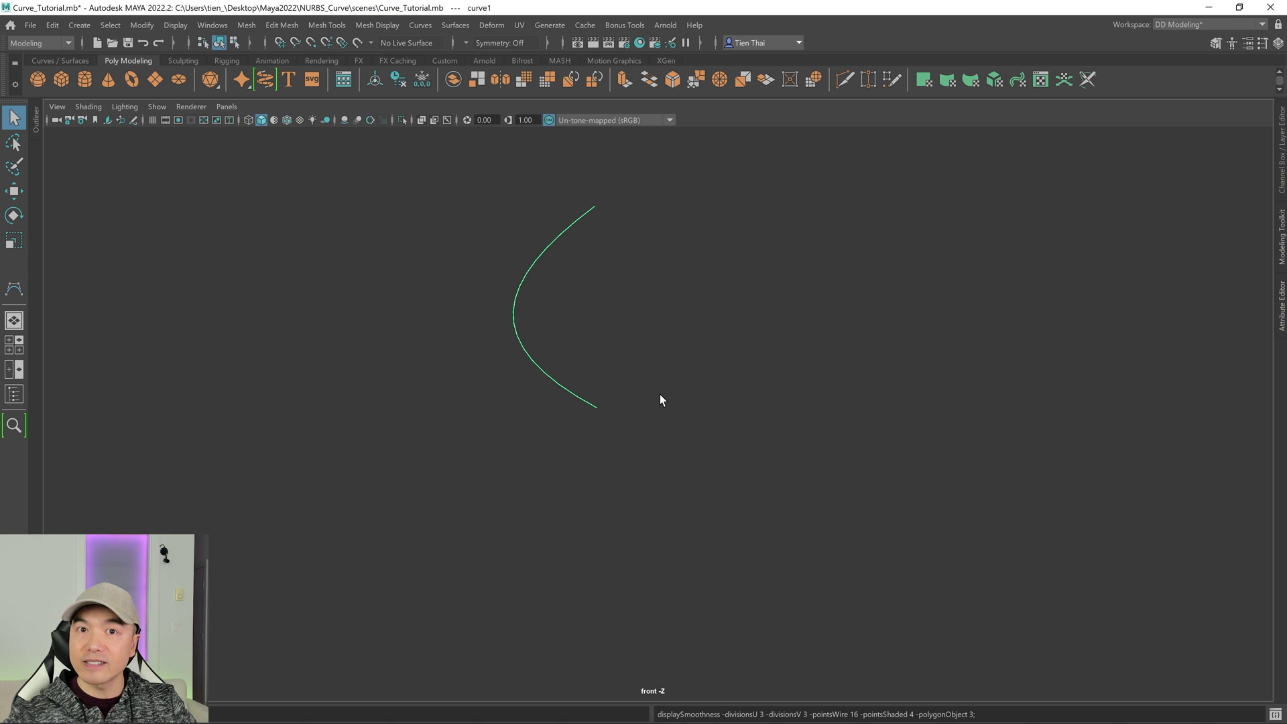
{"action": "key", "text": "1"}
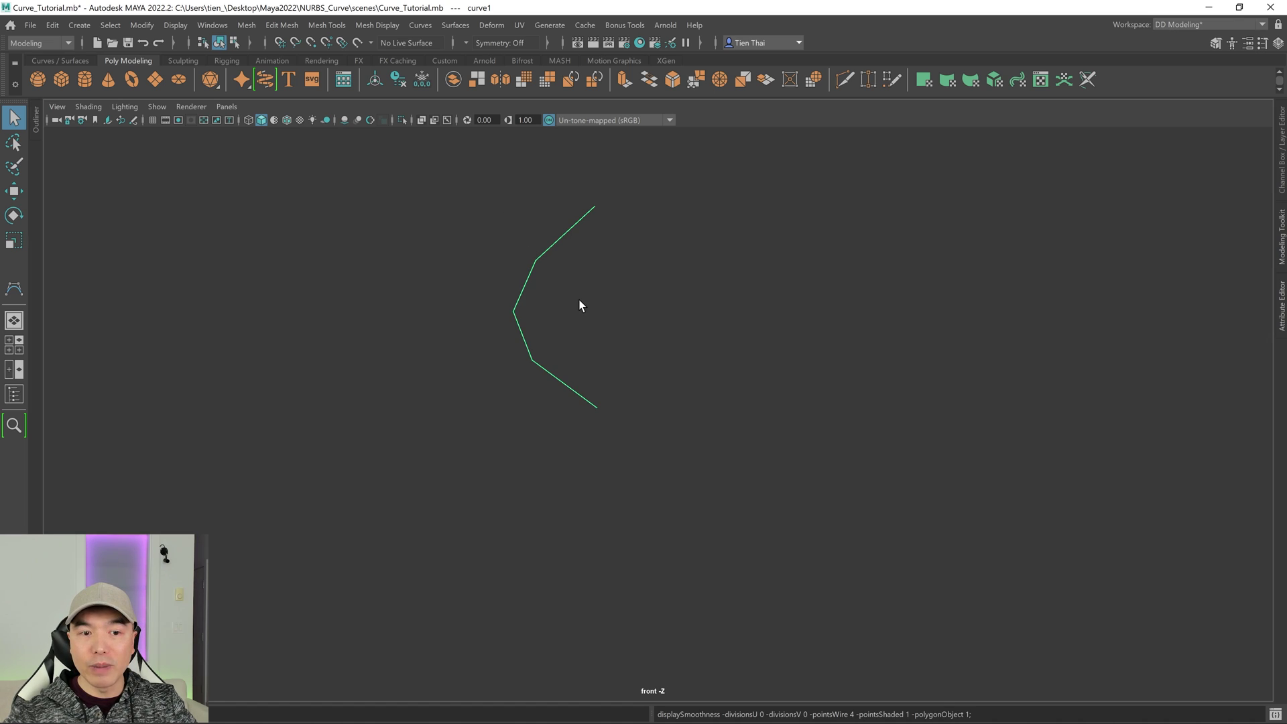
- Select a curve point on the upper half in Curve Point mode and check its position in smooth display before restoring rough display
{"action": "right_click_drag", "start_coordinate": [543, 253], "coordinate": [545, 250]}
{"action": "left_click", "coordinate": [541, 256]}
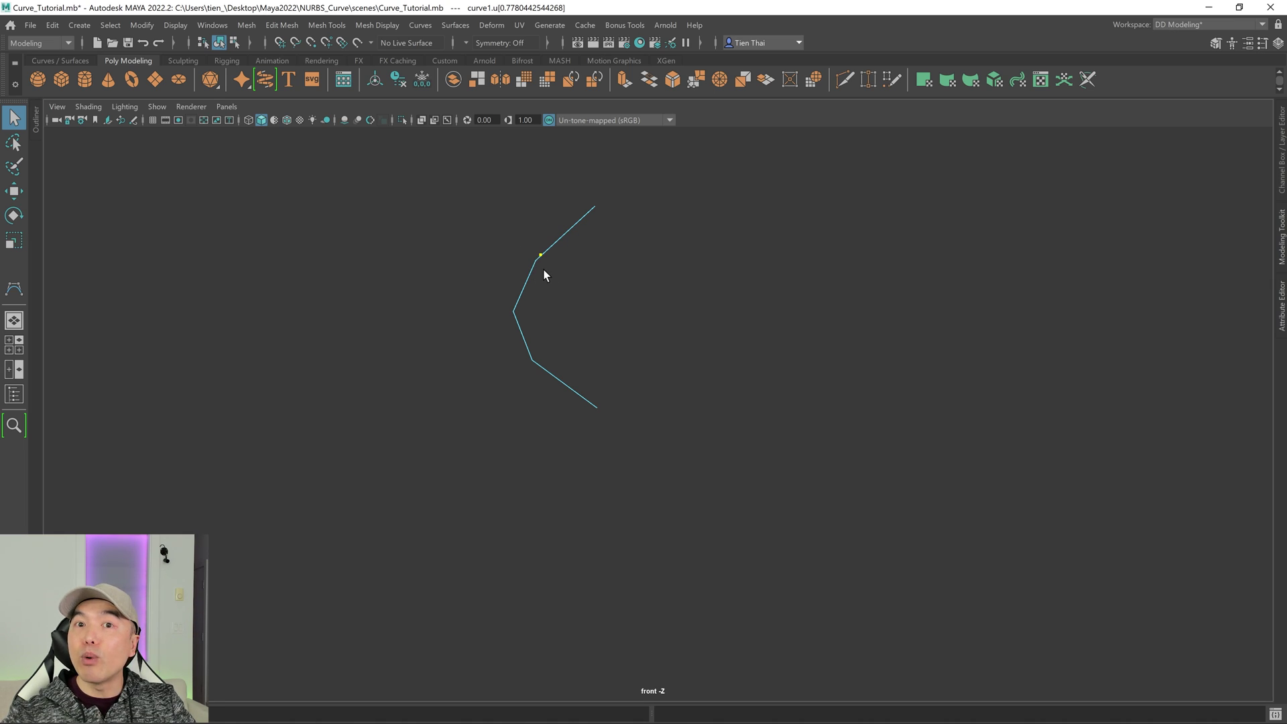
{"action": "left_click", "coordinate": [518, 291]}
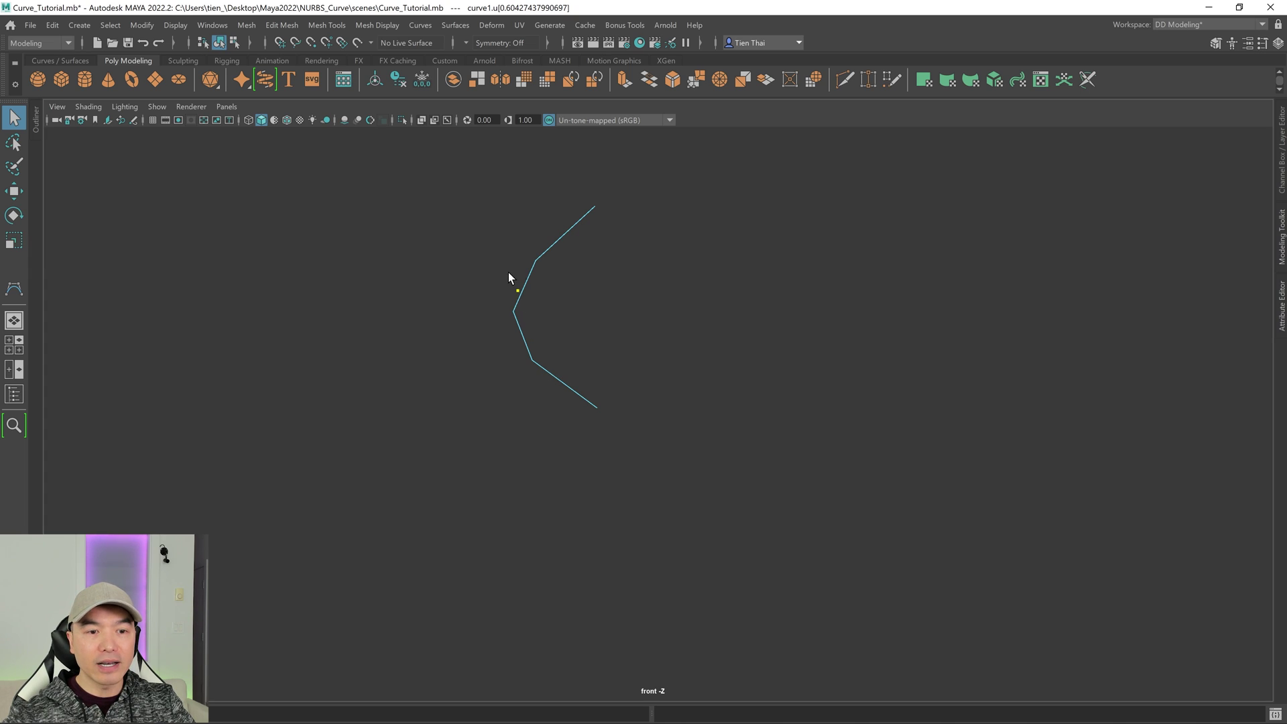
{"action": "key", "text": "3"}
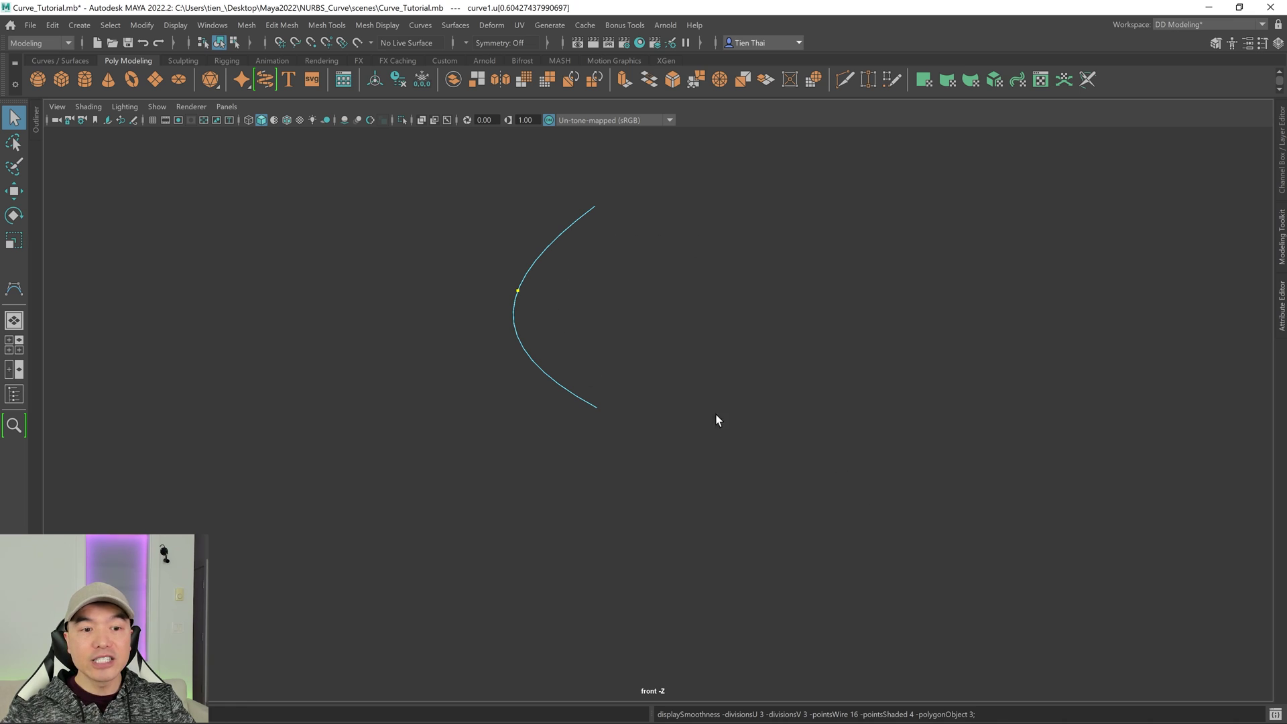
{"action": "key", "text": "1"}
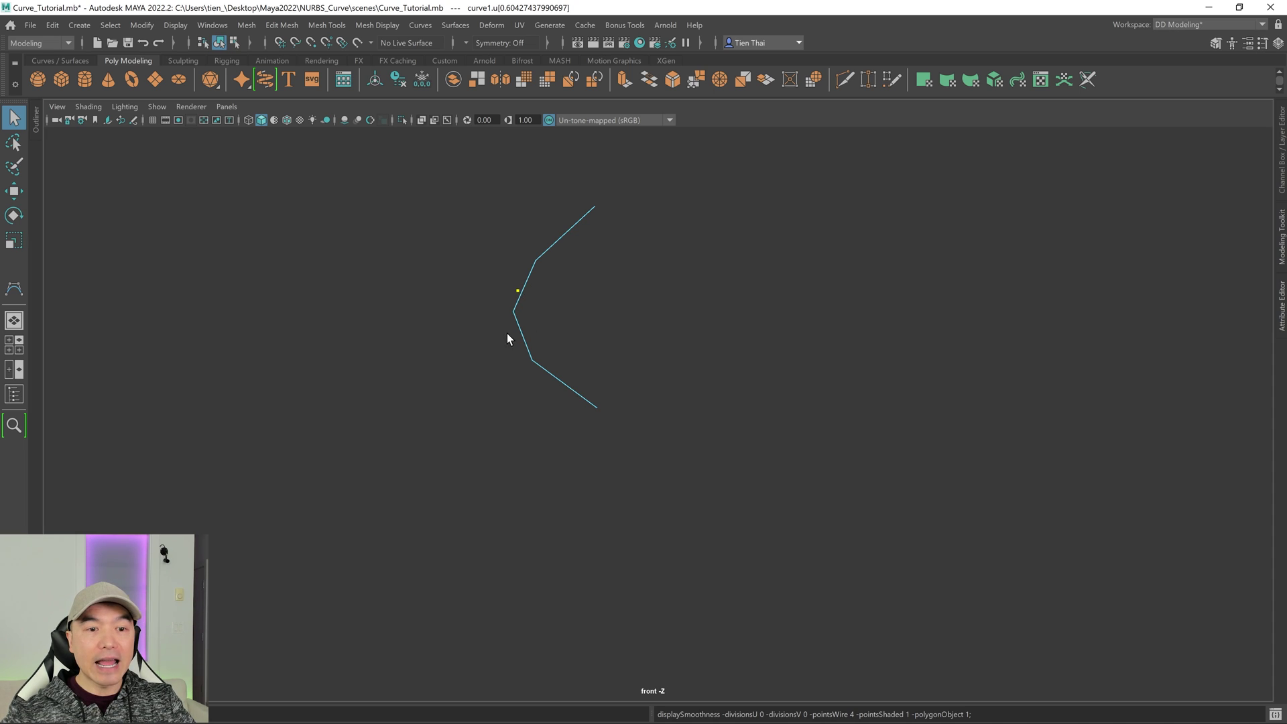
- Add two more curve points toward the upper end to the selection, then deselect those two points
{"action": "left_click", "coordinate": [526, 274], "text": "shift"}
{"action": "left_click", "coordinate": [550, 244], "text": "shift"}
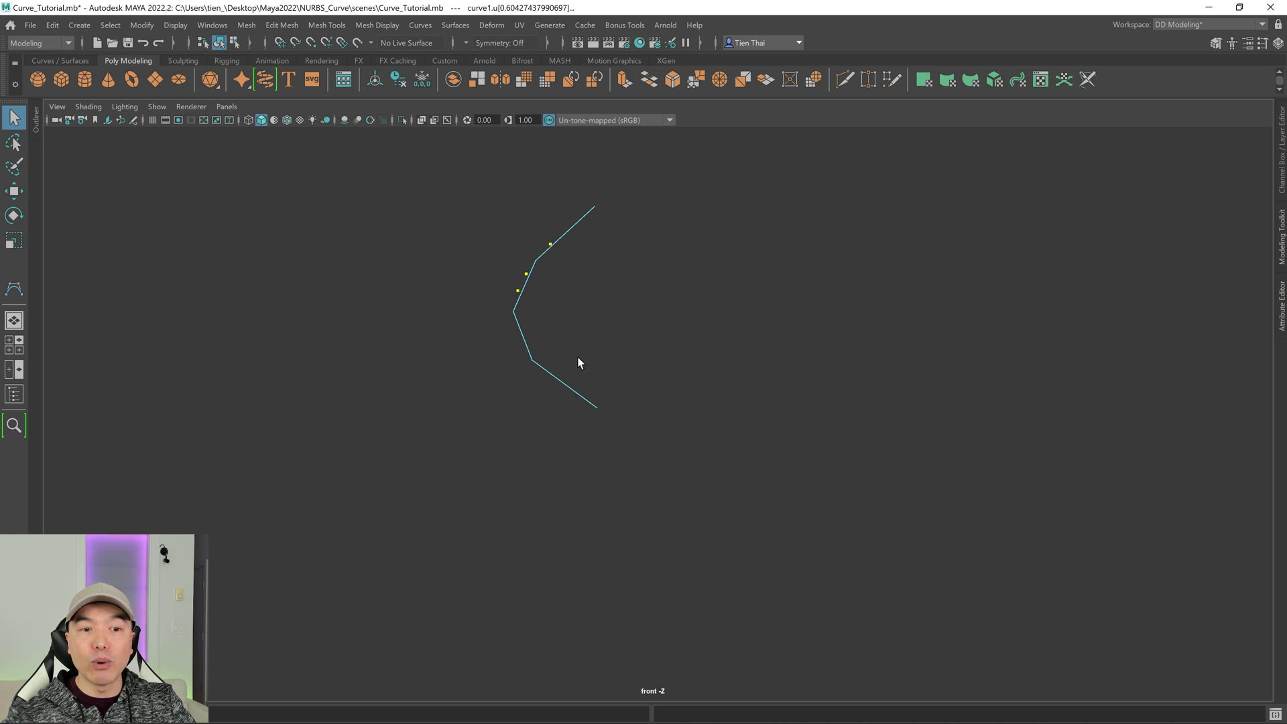
{"action": "left_click_drag", "start_coordinate": [582, 265], "coordinate": [581, 265], "text": "ctrl"}
{"action": "left_click_drag", "start_coordinate": [508, 250], "coordinate": [545, 279], "text": "ctrl"}
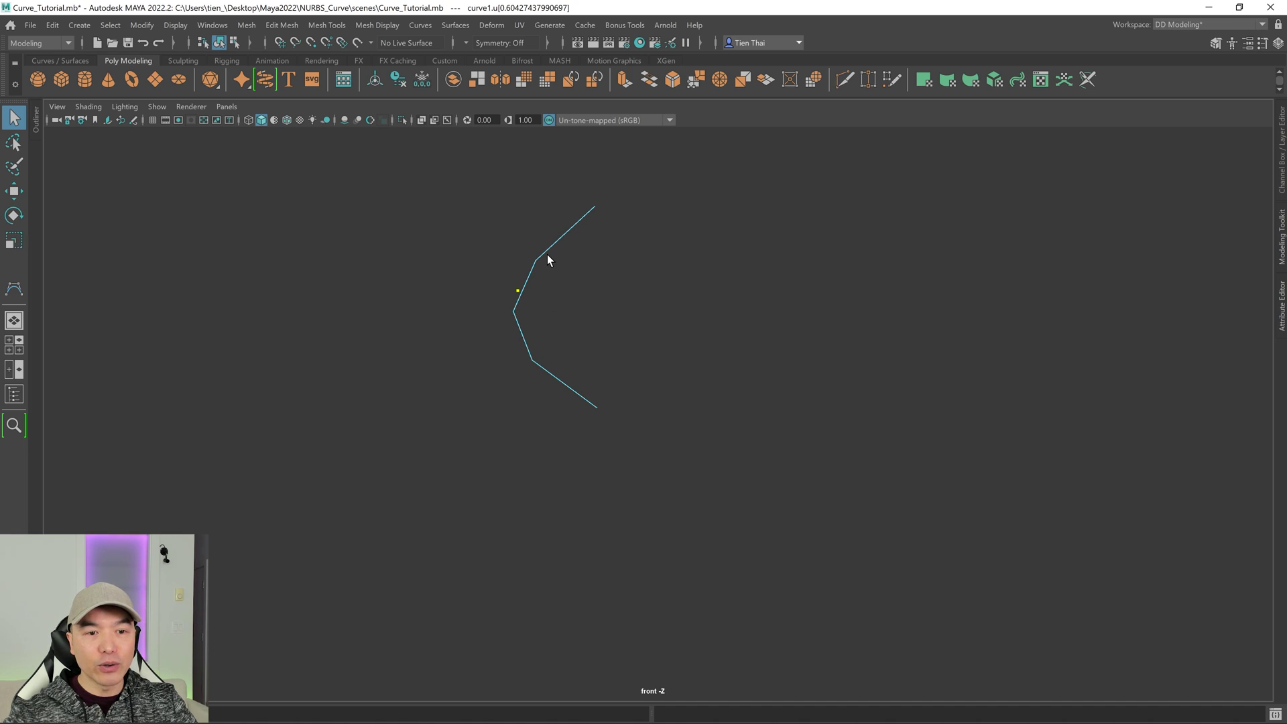
- Select a curve point near the upper bend and switch the curve to Edit Point mode
{"action": "left_click", "coordinate": [531, 266]}
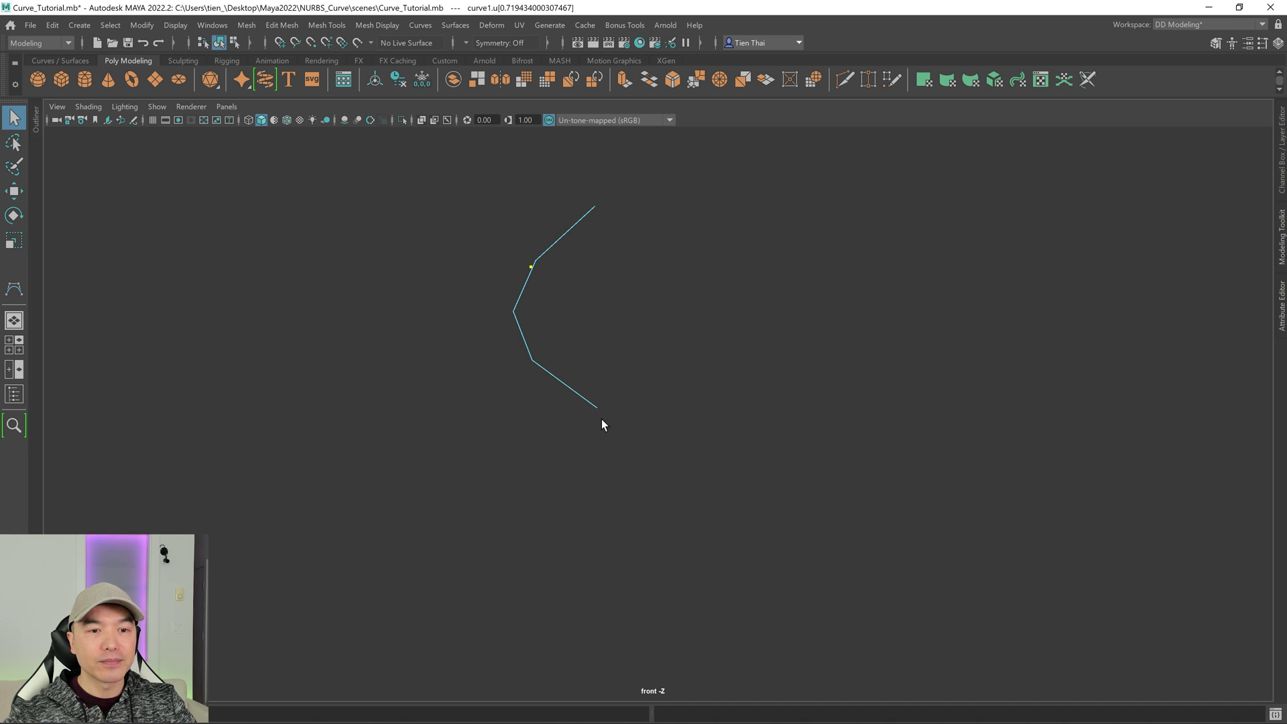
{"action": "right_click", "coordinate": [614, 224]}
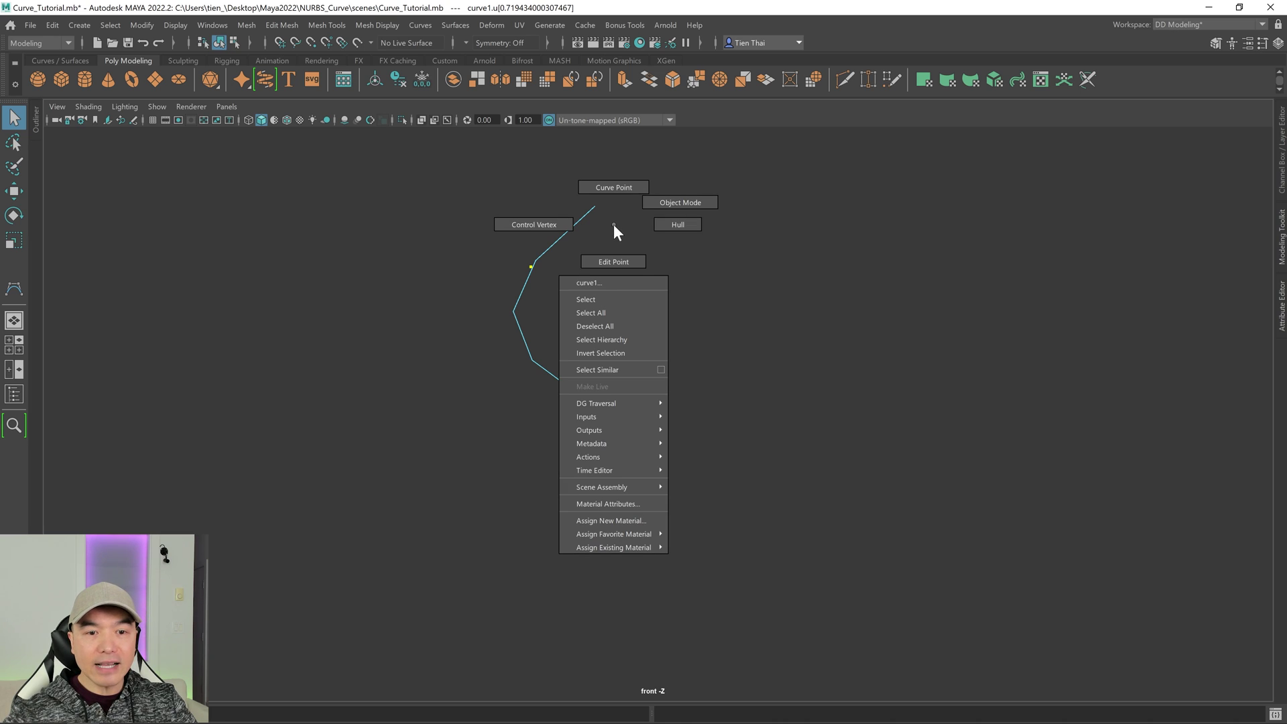
{"action": "left_click", "coordinate": [621, 260]}
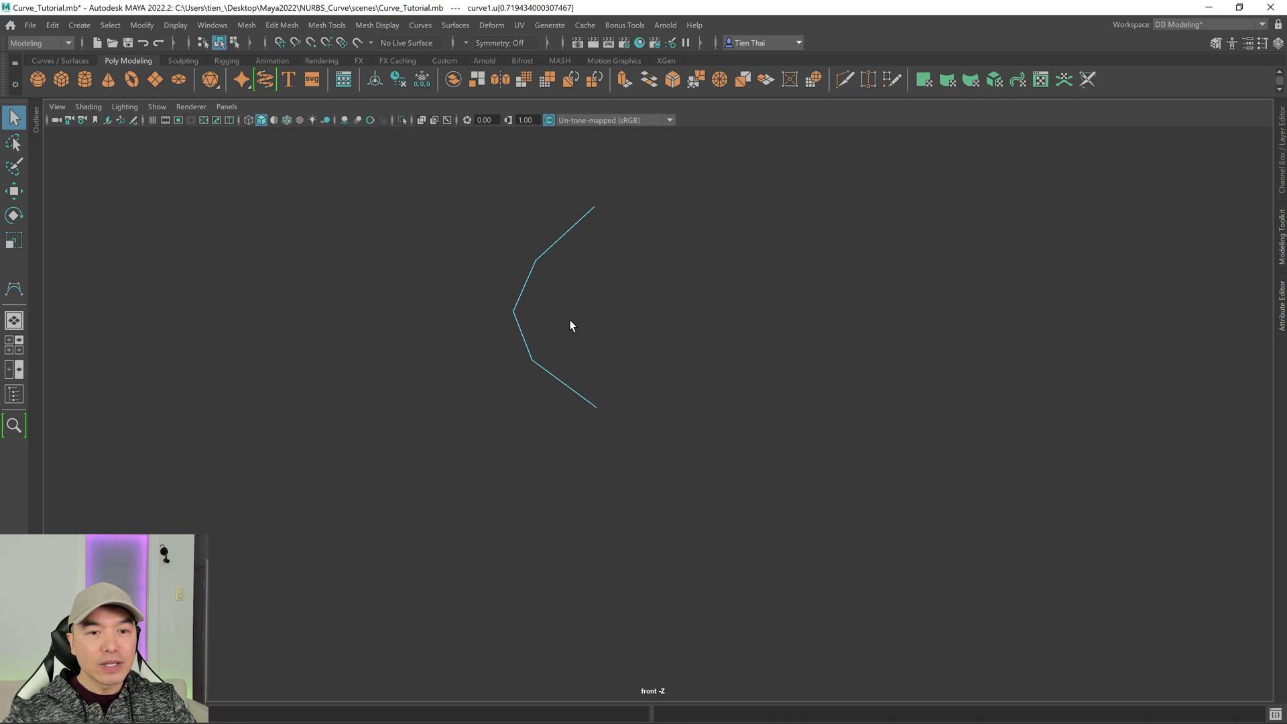
- Select the edit point at the curve's lower end with the Move tool, then compare its control vertices with its edit points
{"action": "left_click", "coordinate": [596, 408]}
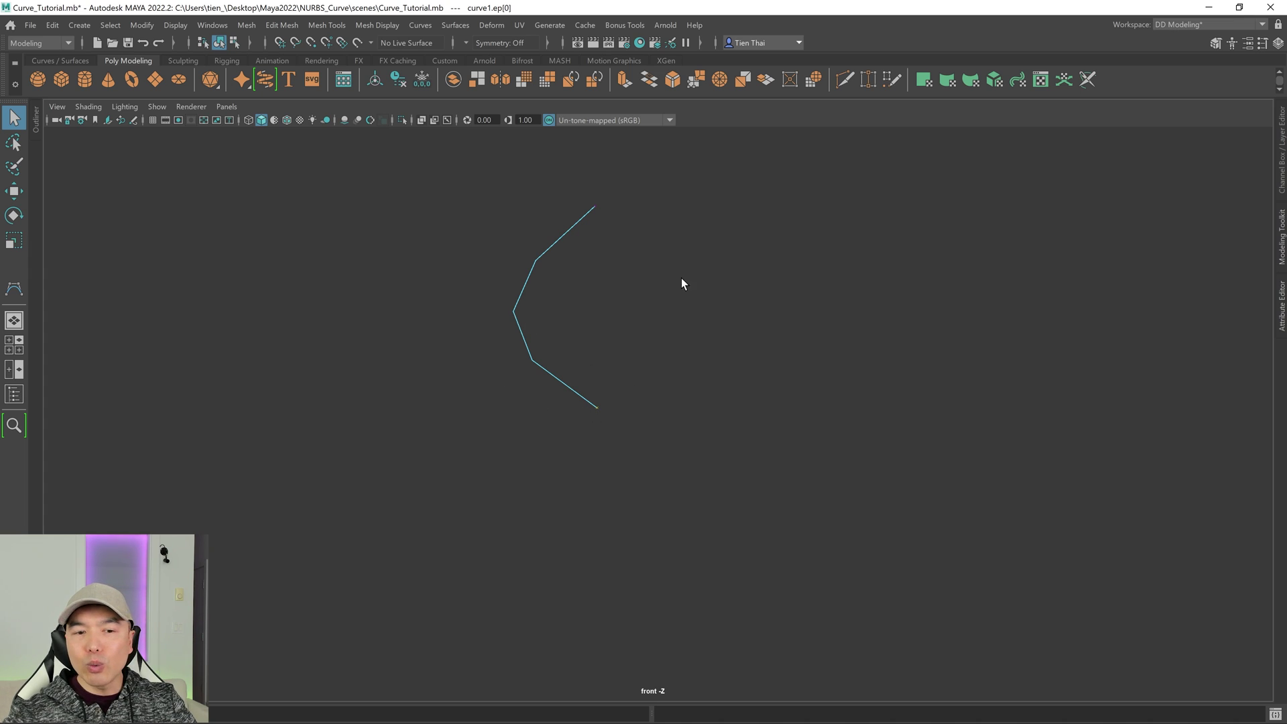
{"action": "key", "text": "w"}
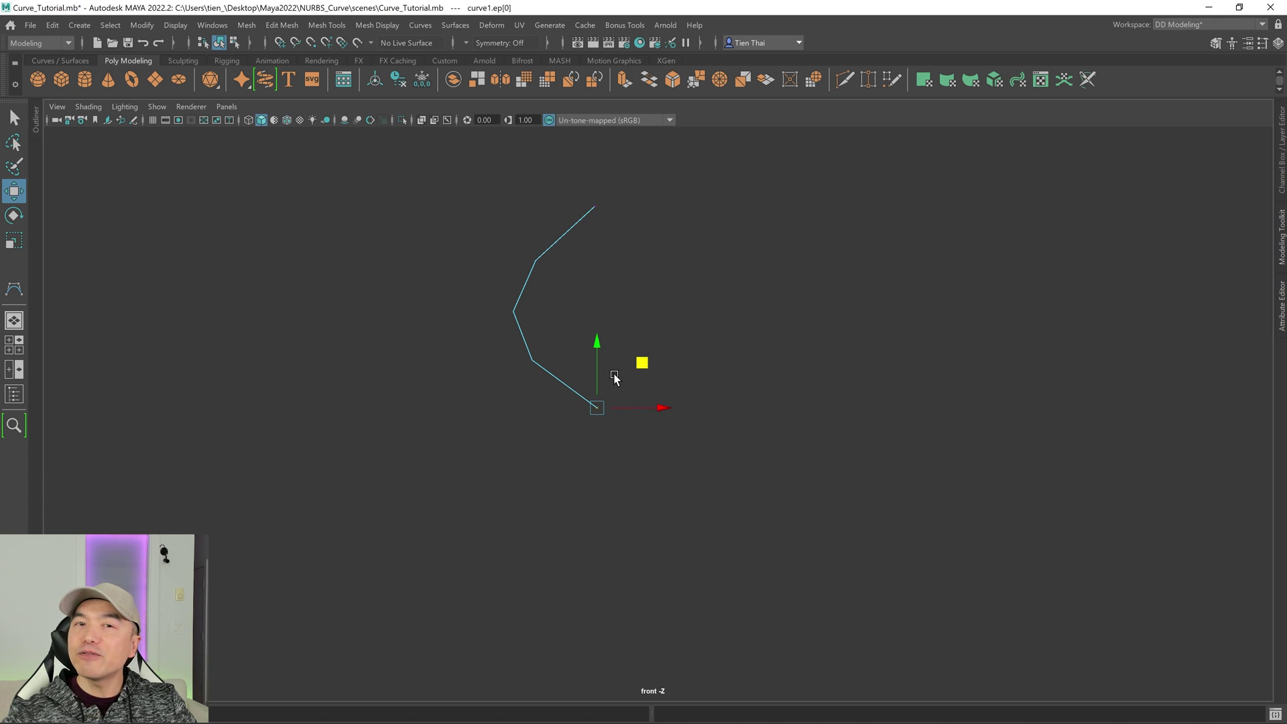
{"action": "right_click_drag", "start_coordinate": [636, 282], "coordinate": [560, 286]}
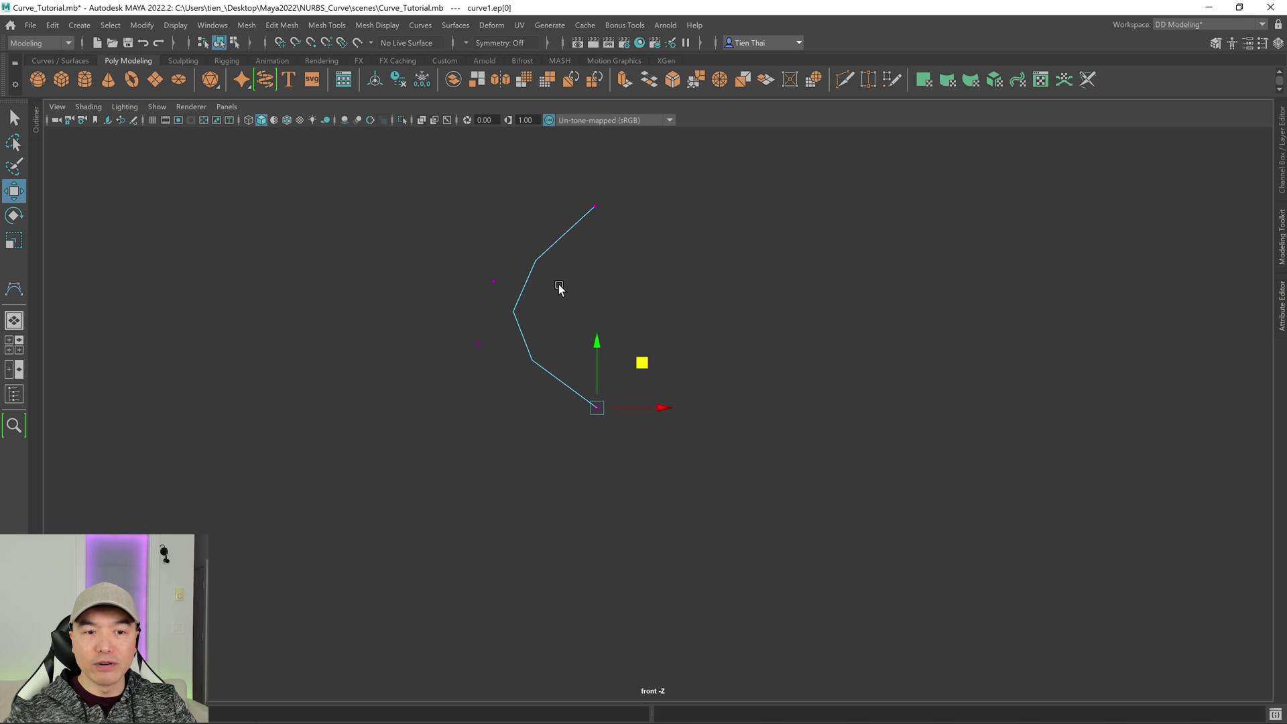
{"action": "right_click_drag", "start_coordinate": [636, 247], "coordinate": [635, 289]}
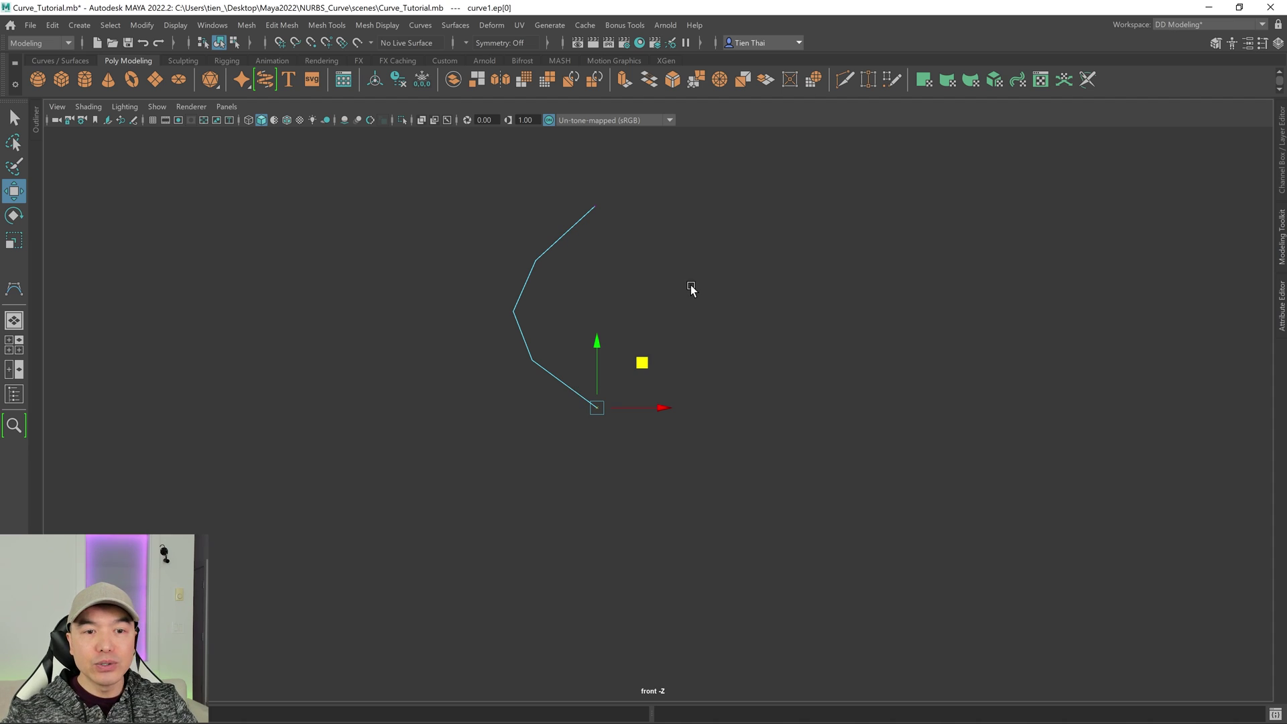
- Deselect the end point, switch to the Select tool and return the curve to Object Mode
{"action": "scroll", "coordinate": [714, 296], "scroll_direction": "down", "scroll_amount": 4}
{"action": "middle_click_drag", "start_coordinate": [771, 340], "coordinate": [644, 336], "text": "alt"}
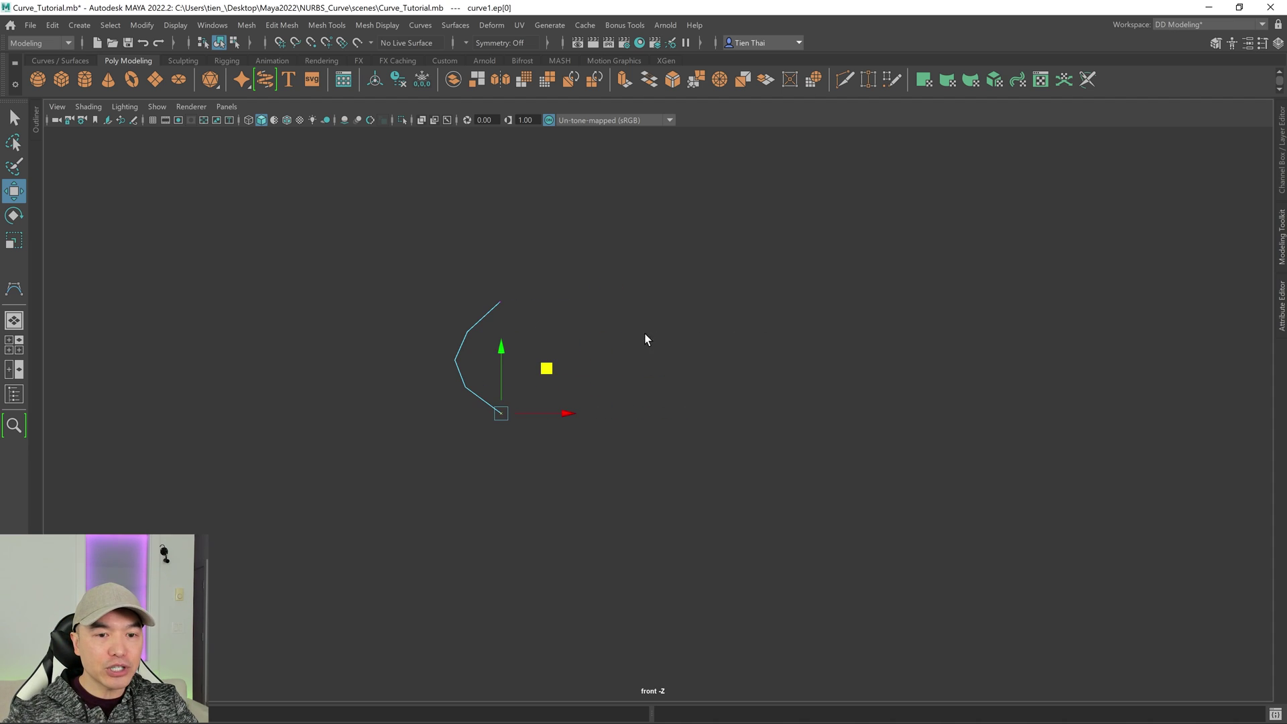
{"action": "key", "text": "q"}
{"action": "left_click", "coordinate": [233, 286]}
{"action": "right_click_drag", "start_coordinate": [248, 287], "coordinate": [300, 263]}
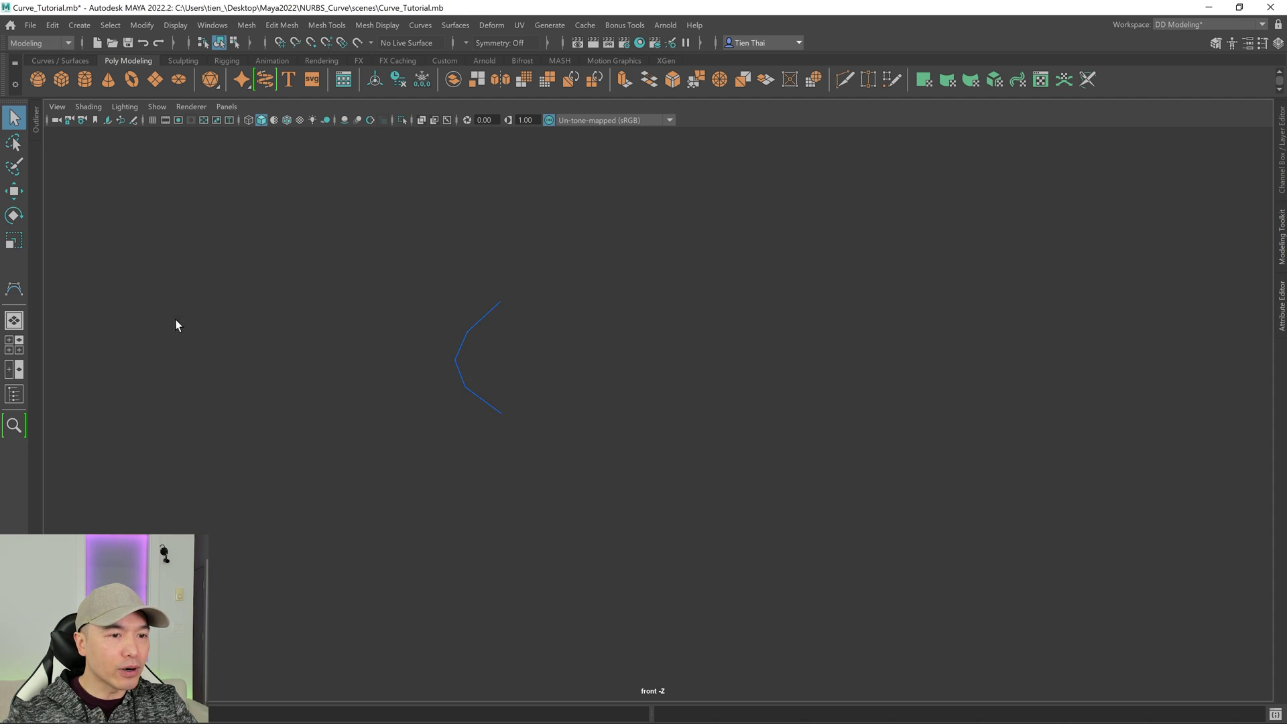
- Start a second CV curve to the right of the first, placing four control vertices from the lower end up to the right
{"action": "left_click", "coordinate": [13, 289]}
{"action": "middle_click_drag", "start_coordinate": [699, 448], "coordinate": [547, 433], "text": "alt"}
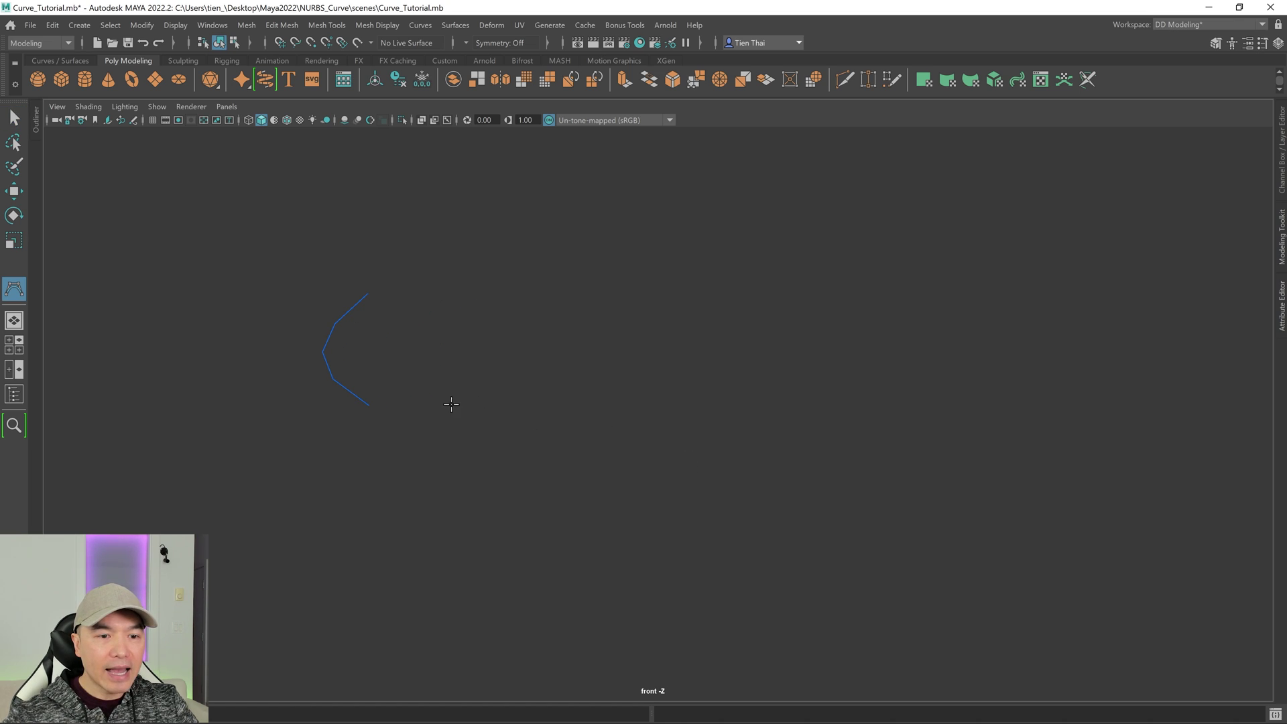
{"action": "left_click", "coordinate": [436, 405]}
{"action": "left_click", "coordinate": [422, 356]}
{"action": "left_click", "coordinate": [439, 305]}
{"action": "left_click", "coordinate": [487, 293]}
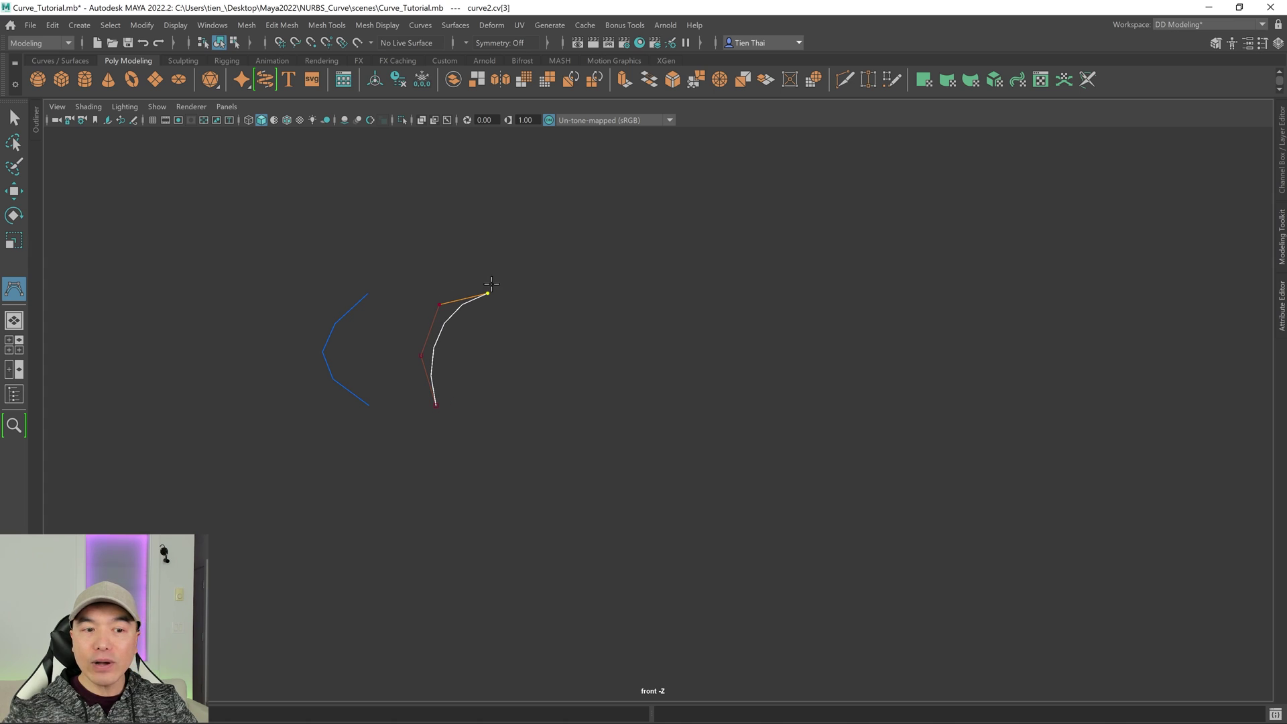
- Open the CV Curve Tool settings, extend the curve with two more control vertices toward the upper right, and finish it
{"action": "double_click", "coordinate": [14, 289]}
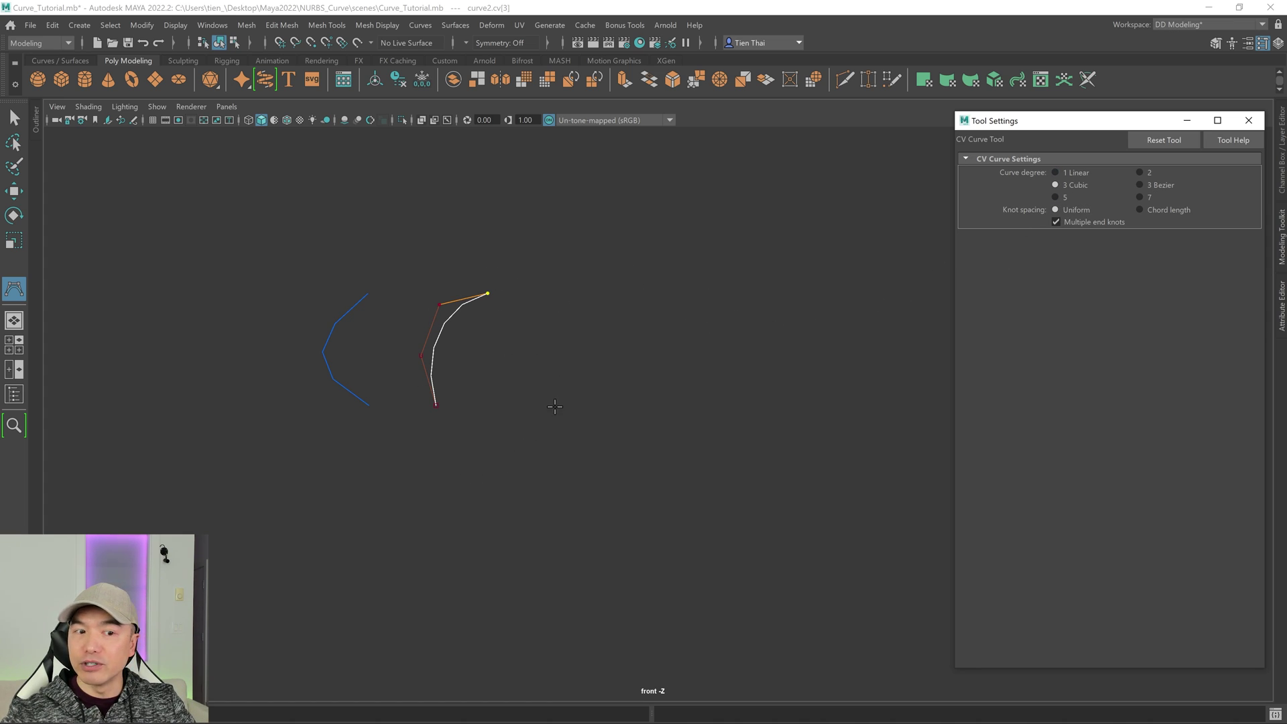
{"action": "left_click", "coordinate": [617, 310]}
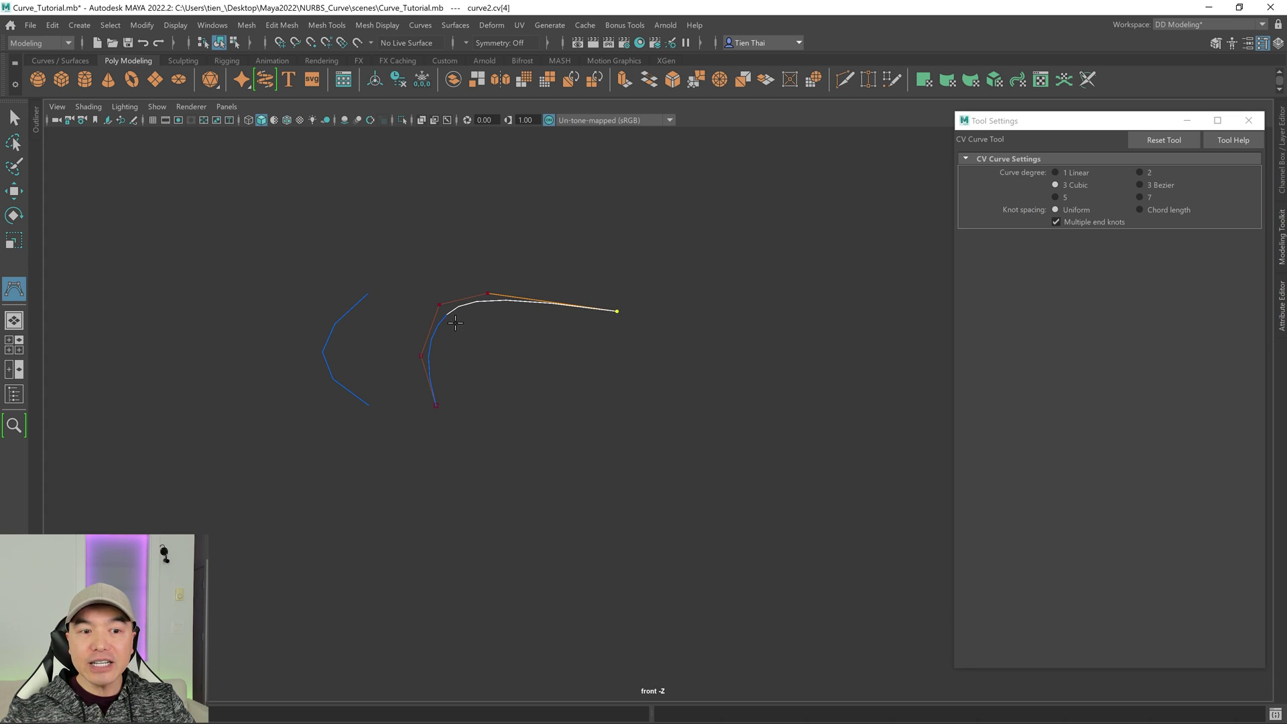
{"action": "left_click", "coordinate": [718, 242]}
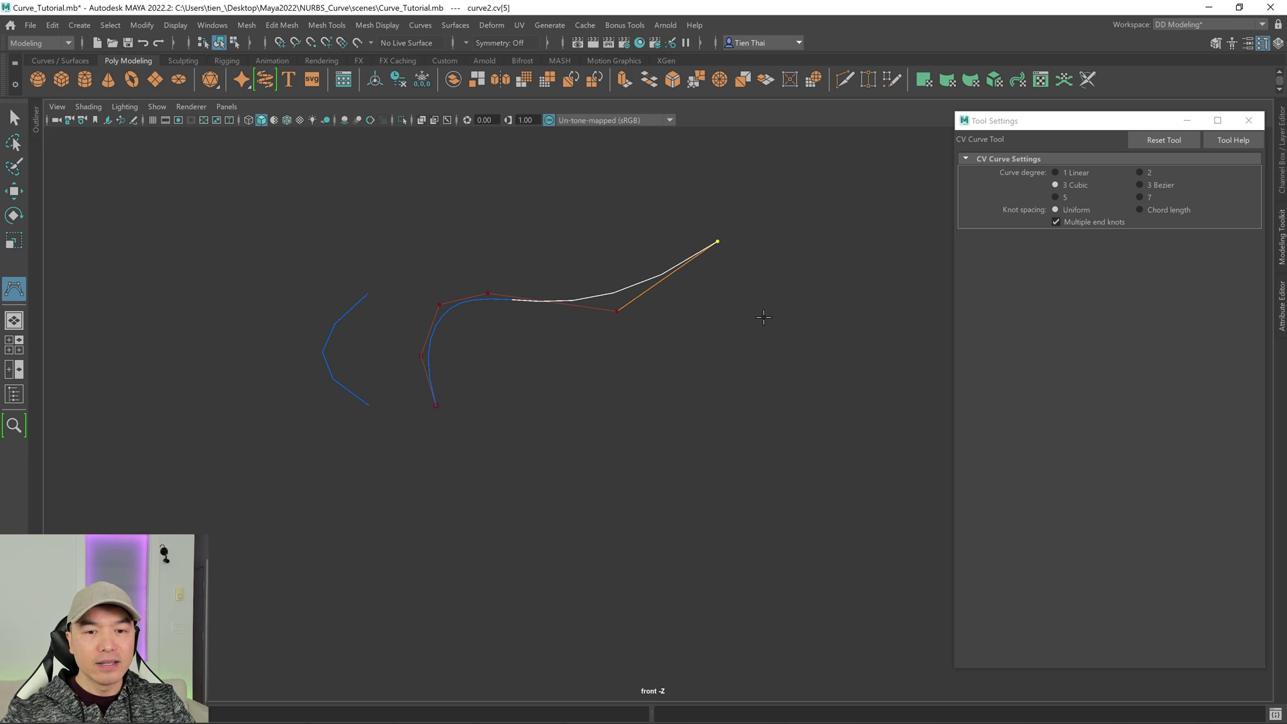
{"action": "right_click_drag", "start_coordinate": [771, 257], "coordinate": [770, 269]}
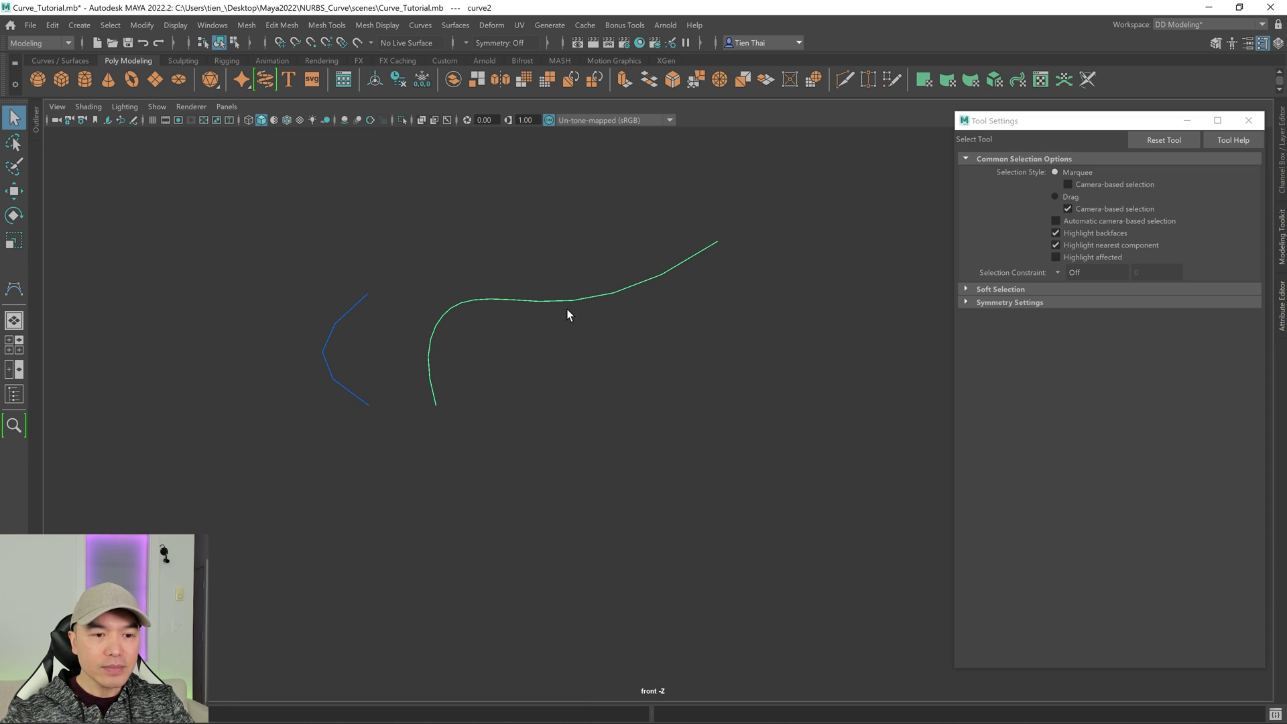
- Switch the new curve to Edit Point mode and select all its edit points to examine their distribution
{"action": "right_click", "coordinate": [635, 193]}
{"action": "left_click", "coordinate": [634, 227]}
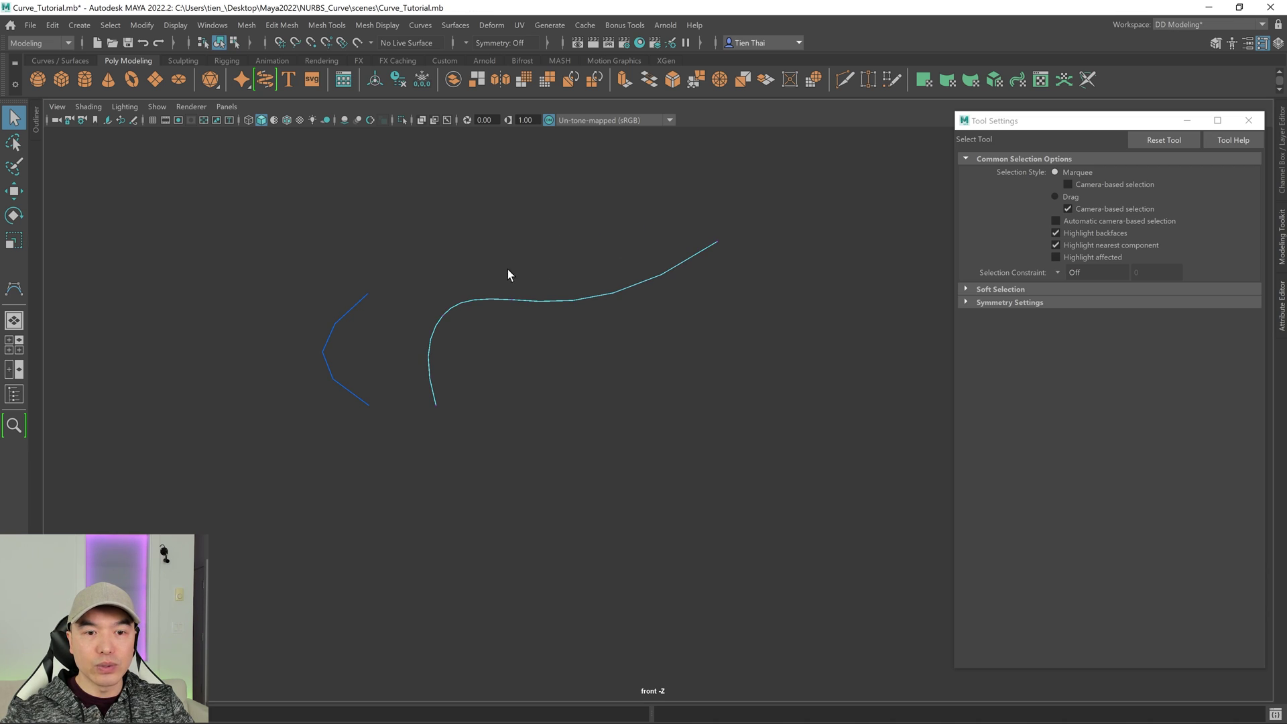
{"action": "left_click_drag", "start_coordinate": [374, 179], "coordinate": [846, 474]}
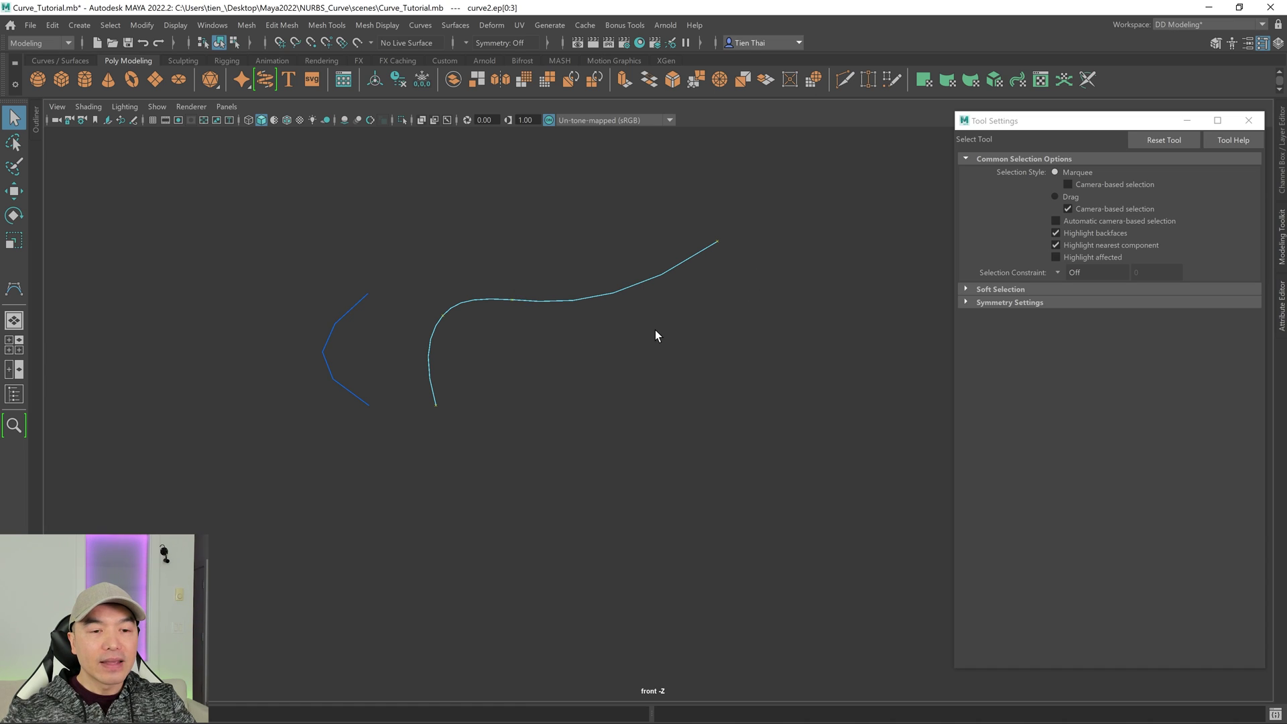
- Move the new curve's fourth and fifth control vertices up and to the right
{"action": "right_click_drag", "start_coordinate": [567, 234], "coordinate": [501, 232]}
{"action": "left_click", "coordinate": [488, 293]}
{"action": "key", "text": "w"}
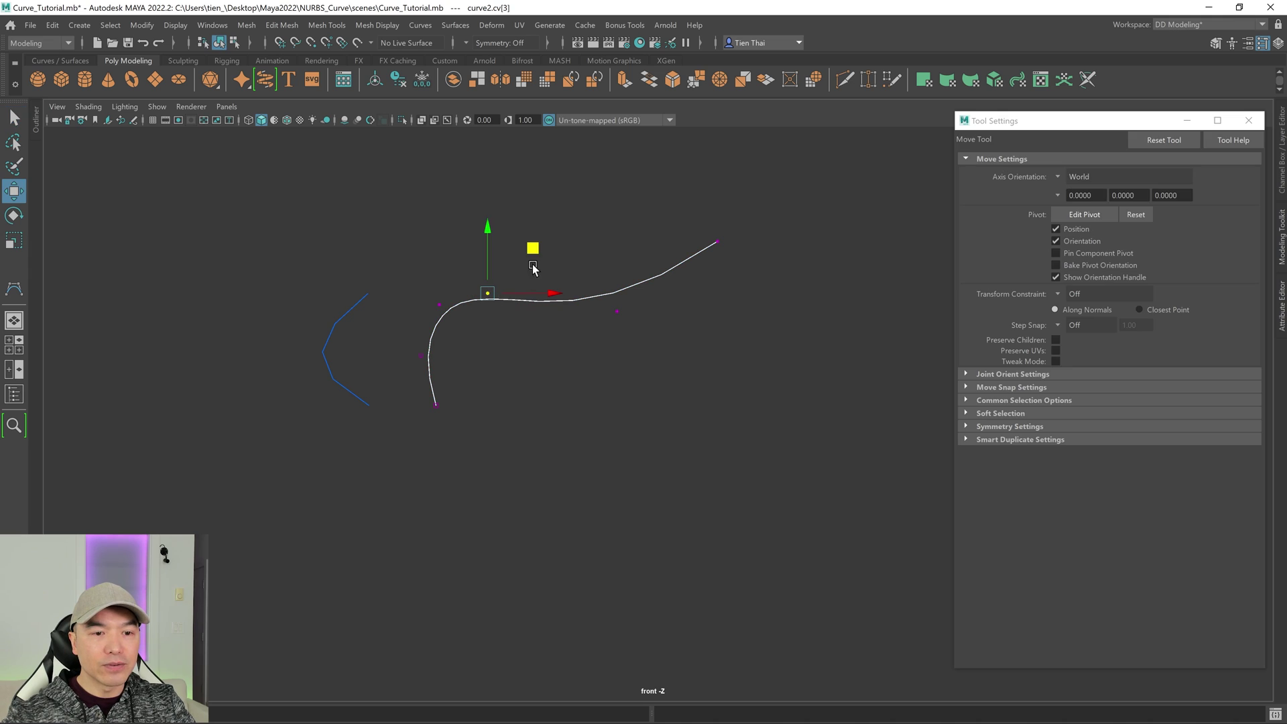
{"action": "left_click_drag", "start_coordinate": [539, 250], "coordinate": [594, 218]}
{"action": "left_click", "coordinate": [618, 311]}
{"action": "left_click_drag", "start_coordinate": [660, 269], "coordinate": [690, 246]}
- Return the new curve to Edit Point mode and shift its lower end edit point slightly to the left
{"action": "right_click_drag", "start_coordinate": [541, 289], "coordinate": [540, 332]}
{"action": "left_click_drag", "start_coordinate": [329, 184], "coordinate": [850, 479]}
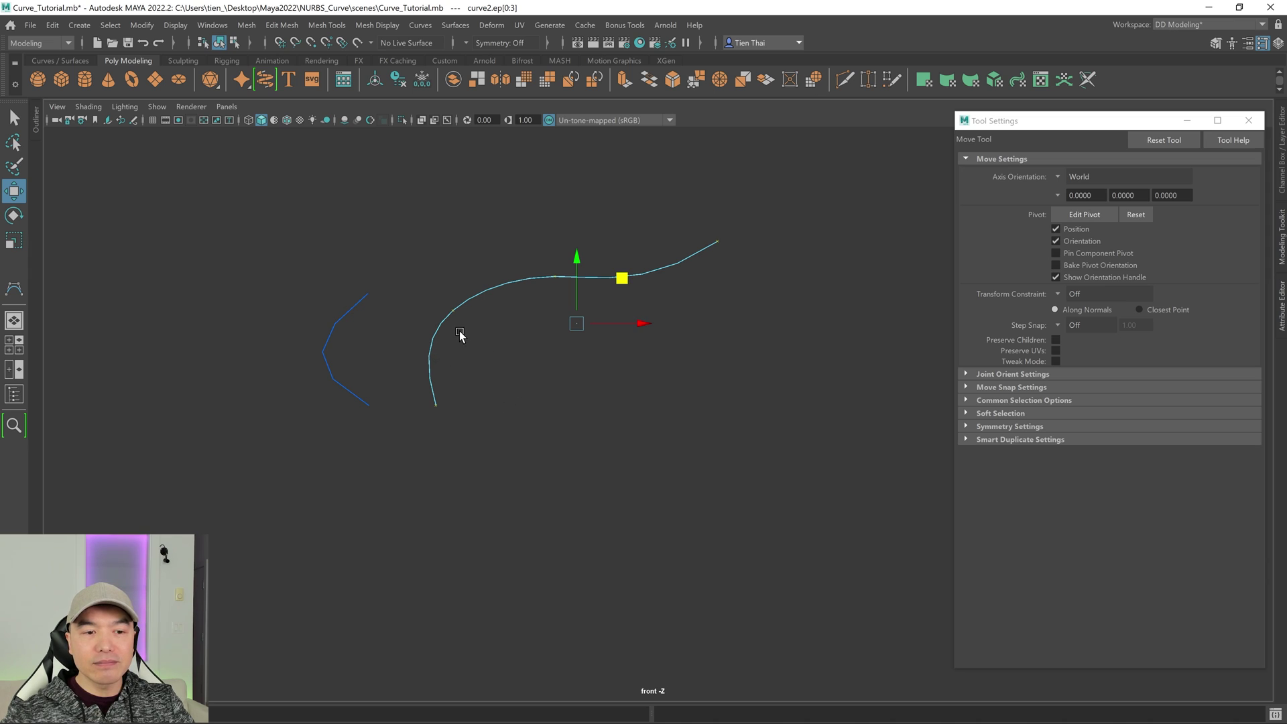
{"action": "left_click_drag", "start_coordinate": [398, 400], "coordinate": [494, 409]}
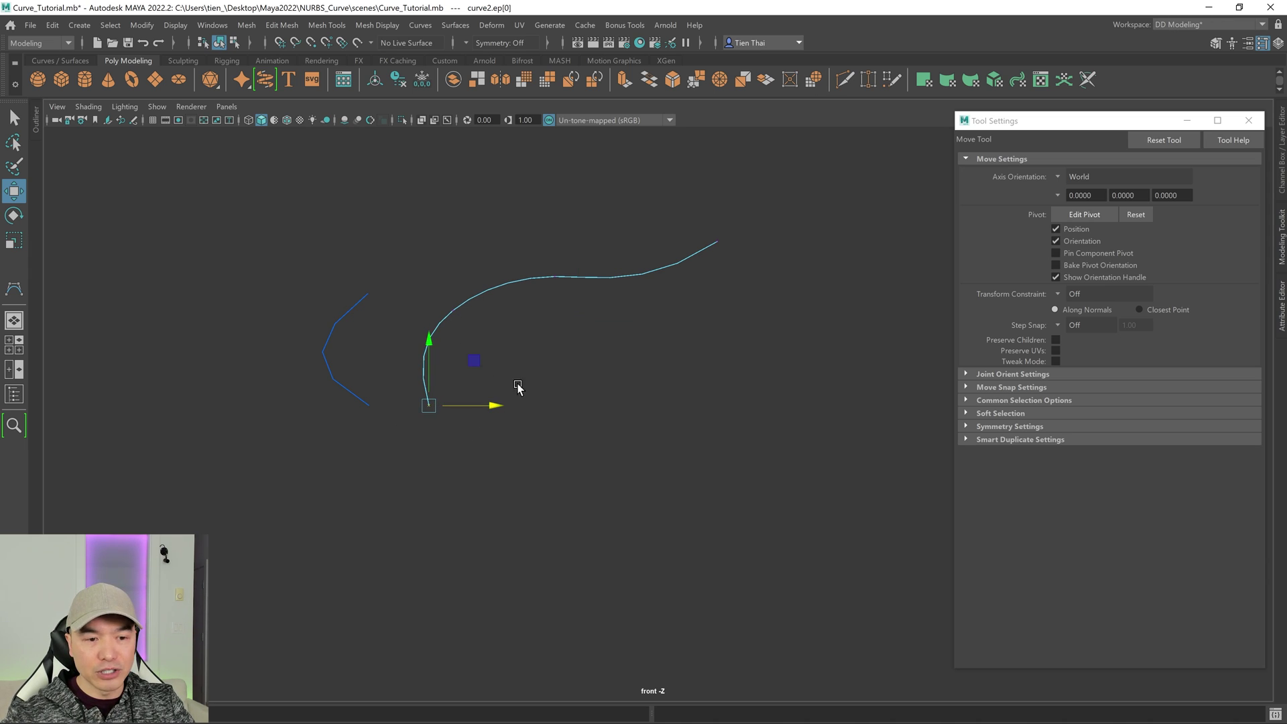
{"action": "left_click_drag", "start_coordinate": [499, 339], "coordinate": [498, 337]}
- Try moving the curve's second edit point to the right, undo it, check the control vertices and return to Object Mode
{"action": "left_click_drag", "start_coordinate": [512, 288], "coordinate": [634, 304]}
{"action": "key", "text": "ctrl+z"}
{"action": "right_click_drag", "start_coordinate": [556, 272], "coordinate": [437, 277]}
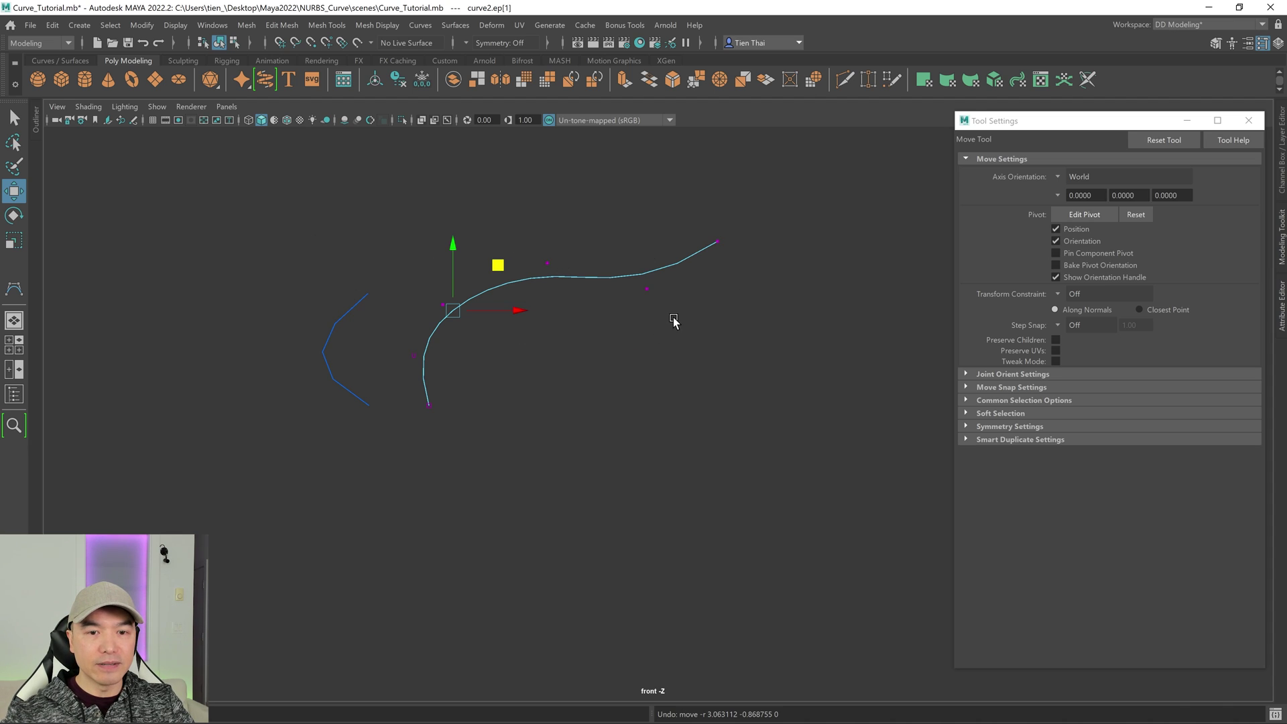
{"action": "right_click_drag", "start_coordinate": [340, 267], "coordinate": [462, 231]}
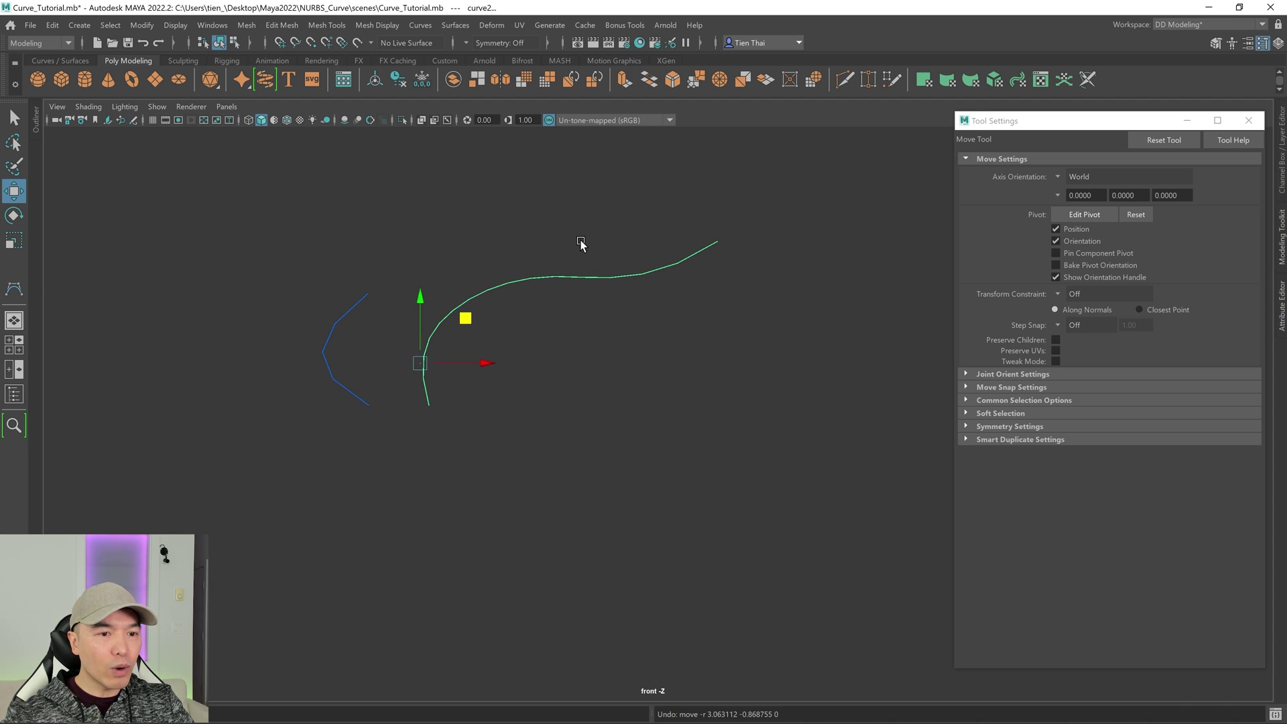
{"action": "key", "text": "q"}
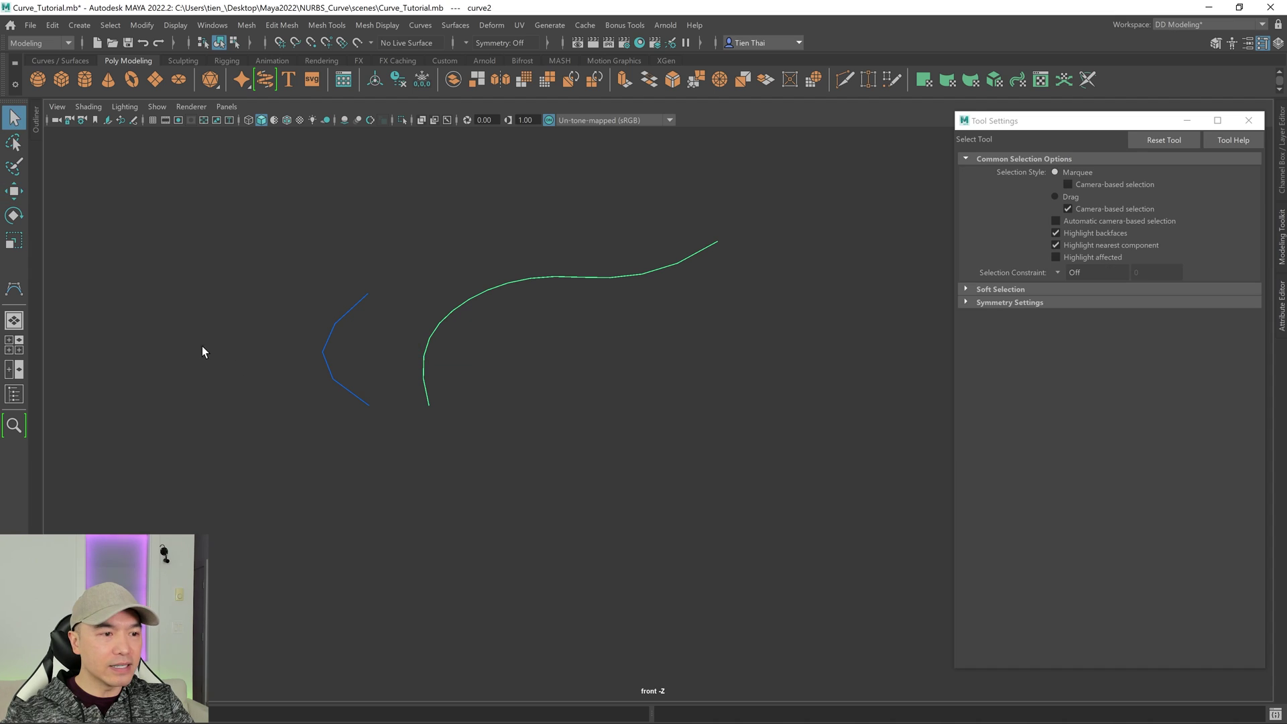
- Draw a degree 5 CV curve with six control vertices as a large C-shape right of the existing curves, then finish and deselect it
{"action": "left_click", "coordinate": [14, 290]}
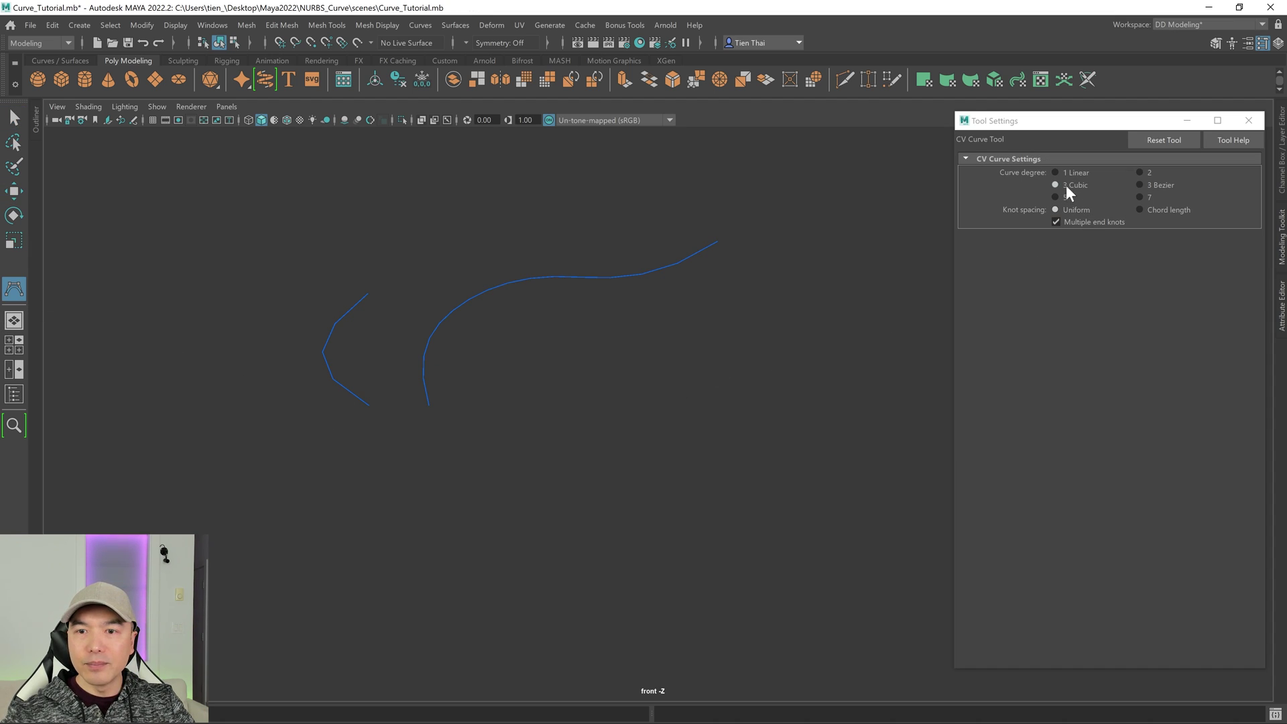
{"action": "middle_click_drag", "start_coordinate": [836, 273], "coordinate": [691, 356], "text": "alt"}
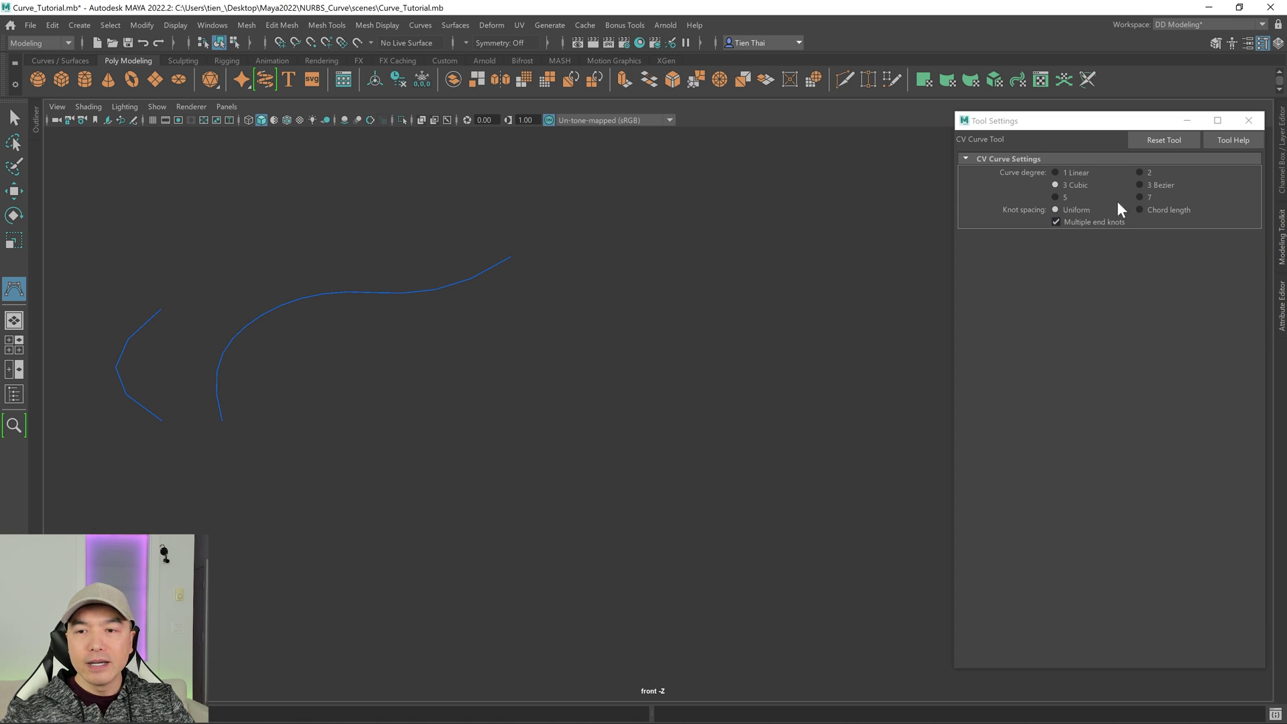
{"action": "left_click", "coordinate": [1056, 197]}
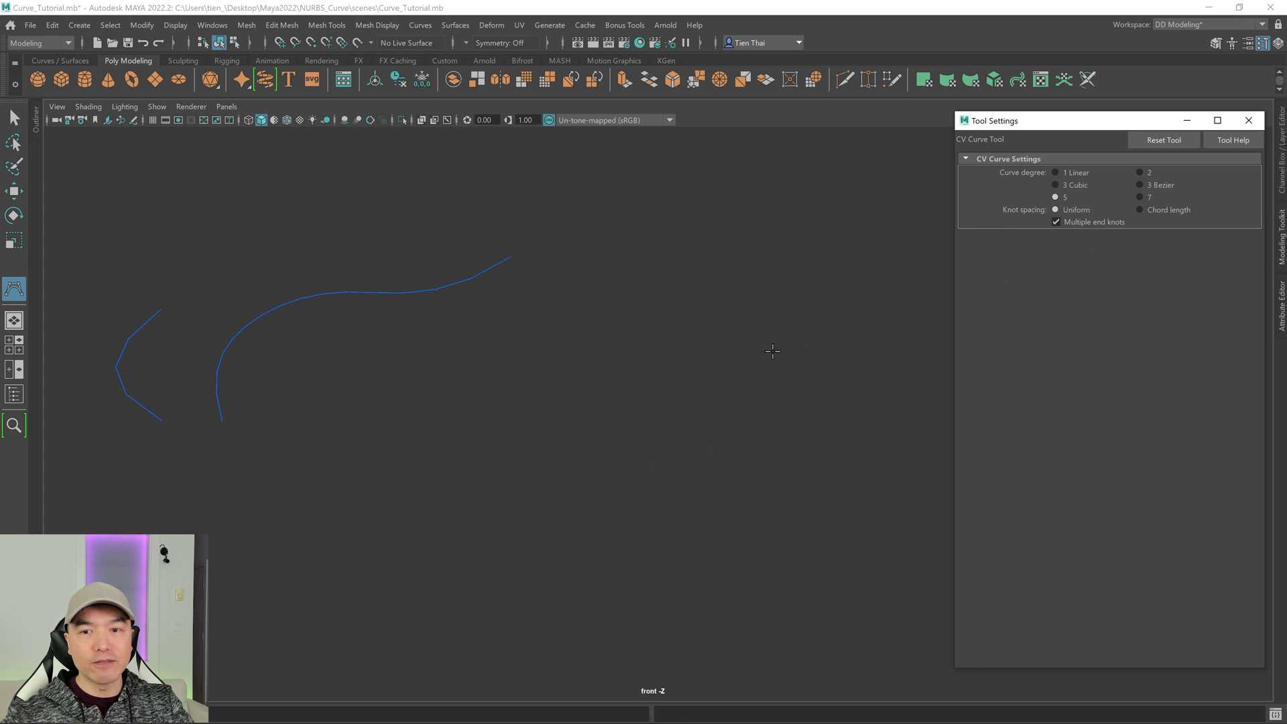
{"action": "left_click", "coordinate": [739, 479]}
{"action": "left_click", "coordinate": [652, 446]}
{"action": "left_click", "coordinate": [622, 363]}
{"action": "left_click", "coordinate": [713, 240]}
{"action": "left_click", "coordinate": [834, 259]}
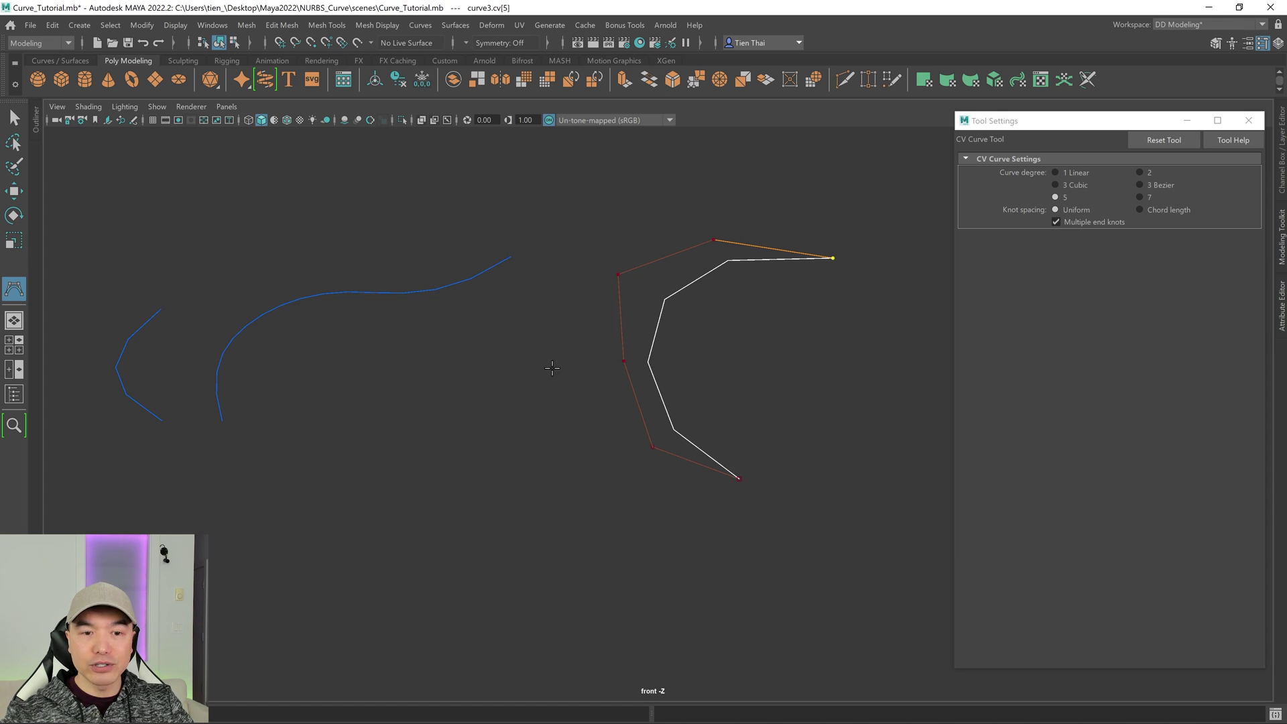
{"action": "key", "text": "q"}
{"action": "left_click", "coordinate": [470, 228]}
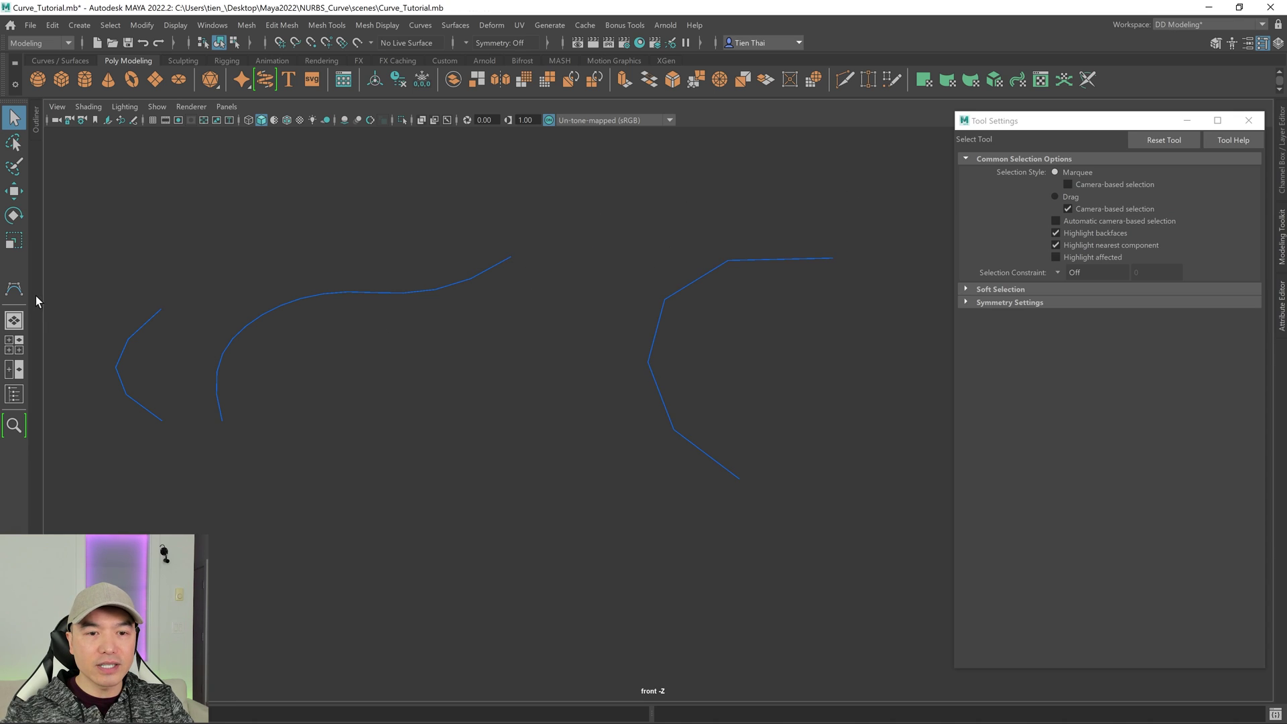
- Draw a 1 Linear CV curve with four control vertices to the left of the existing curves and finish it
{"action": "left_click", "coordinate": [13, 288]}
{"action": "left_click", "coordinate": [1057, 186]}
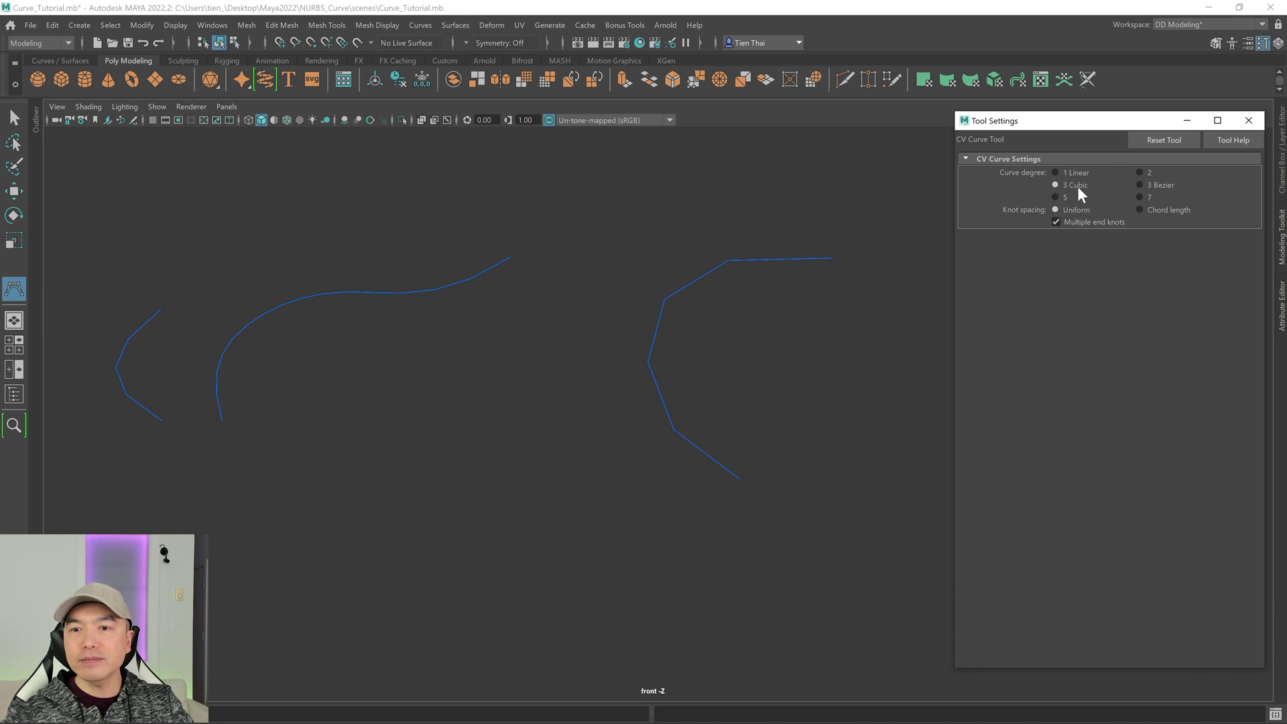
{"action": "scroll", "coordinate": [580, 422], "scroll_direction": "down", "scroll_amount": 2}
{"action": "scroll", "coordinate": [580, 423], "scroll_direction": "down", "scroll_amount": 1}
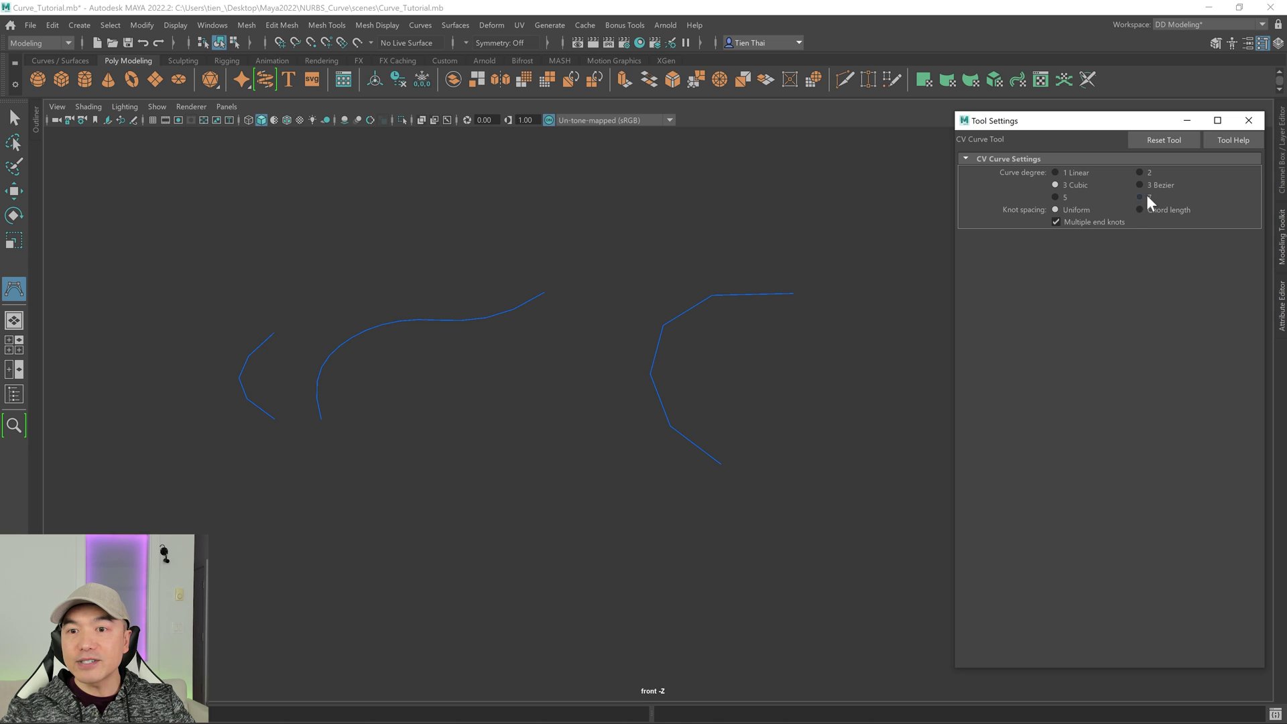
{"action": "left_click", "coordinate": [1055, 173]}
{"action": "left_click", "coordinate": [252, 215]}
{"action": "left_click", "coordinate": [125, 225]}
{"action": "left_click", "coordinate": [126, 377]}
{"action": "left_click", "coordinate": [182, 441]}
{"action": "key", "text": "q"}
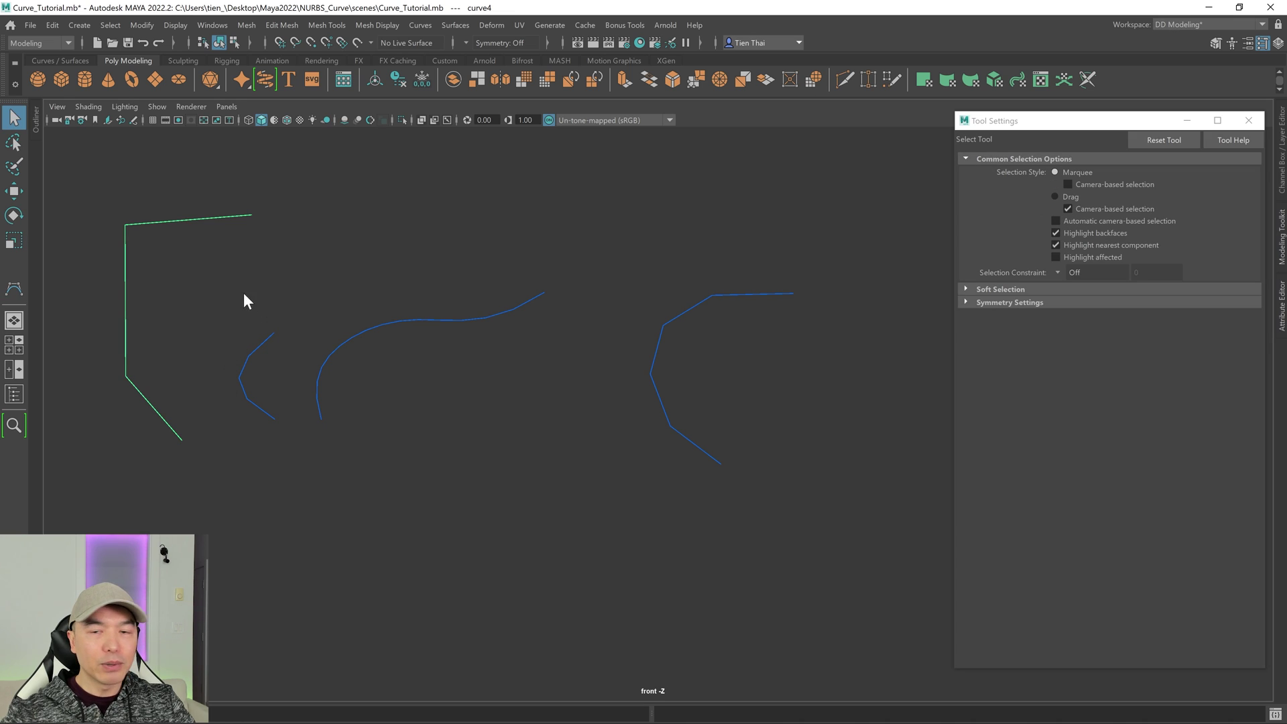
- Select all four curves in the front view and delete them
{"action": "left_click", "coordinate": [329, 241]}
{"action": "scroll", "coordinate": [402, 311], "scroll_direction": "down", "scroll_amount": 2}
{"action": "left_click_drag", "start_coordinate": [158, 224], "coordinate": [772, 515]}
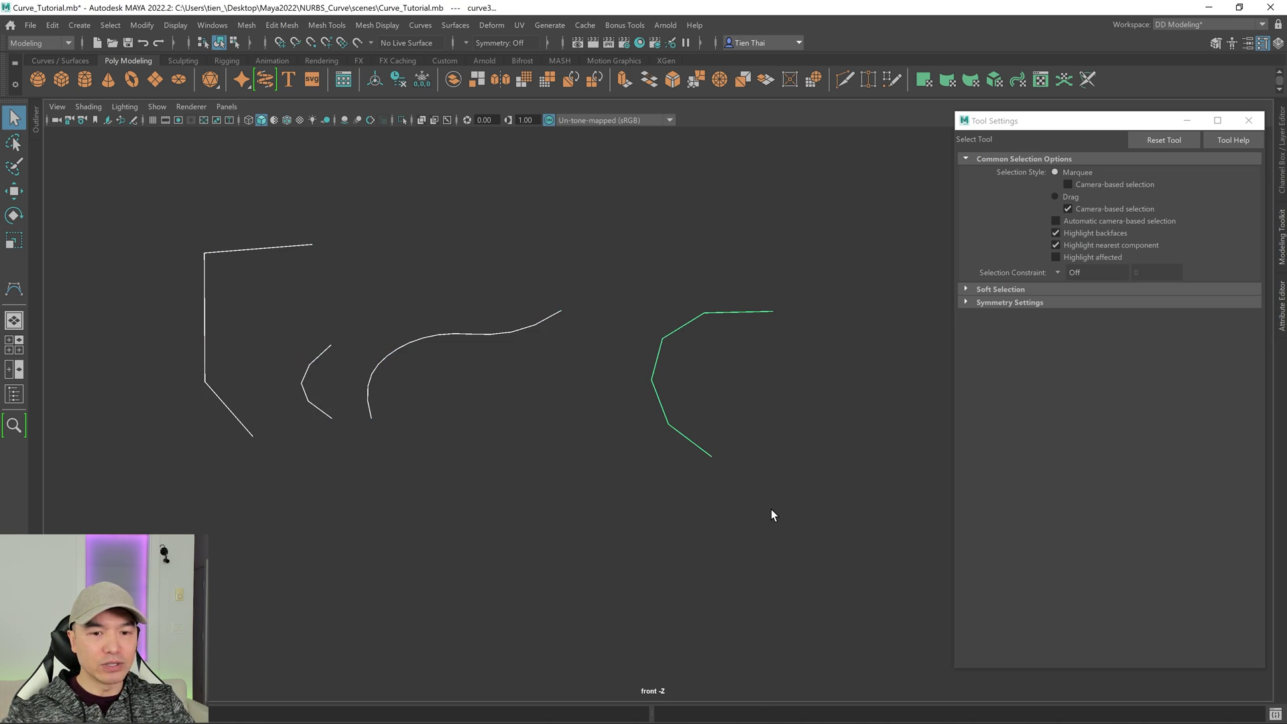
{"action": "key", "text": "Delete"}
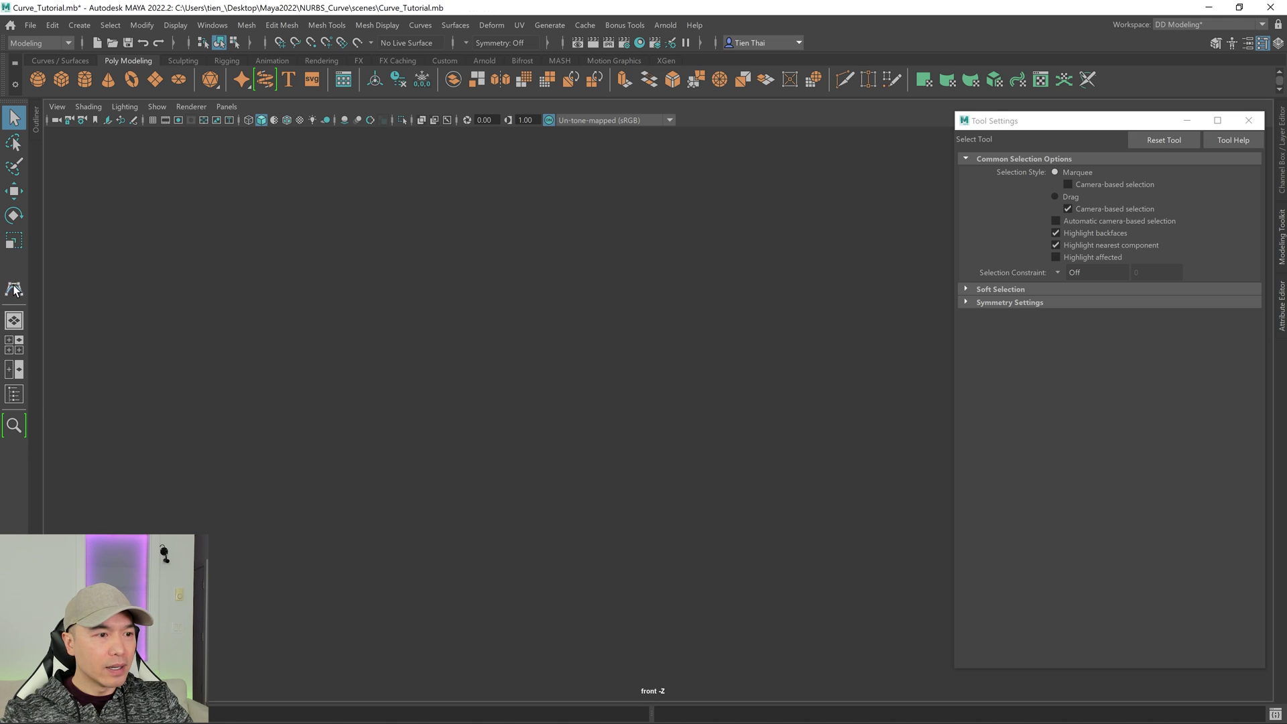
- Close the CV Curve Tool settings, return to the Select tool and save the scene as the increment Curve_Tutorial.0001.mb
{"action": "left_click", "coordinate": [14, 290]}
{"action": "left_click_drag", "start_coordinate": [1253, 122], "coordinate": [1255, 124]}
{"action": "left_click", "coordinate": [1254, 124]}
{"action": "key", "text": "q"}
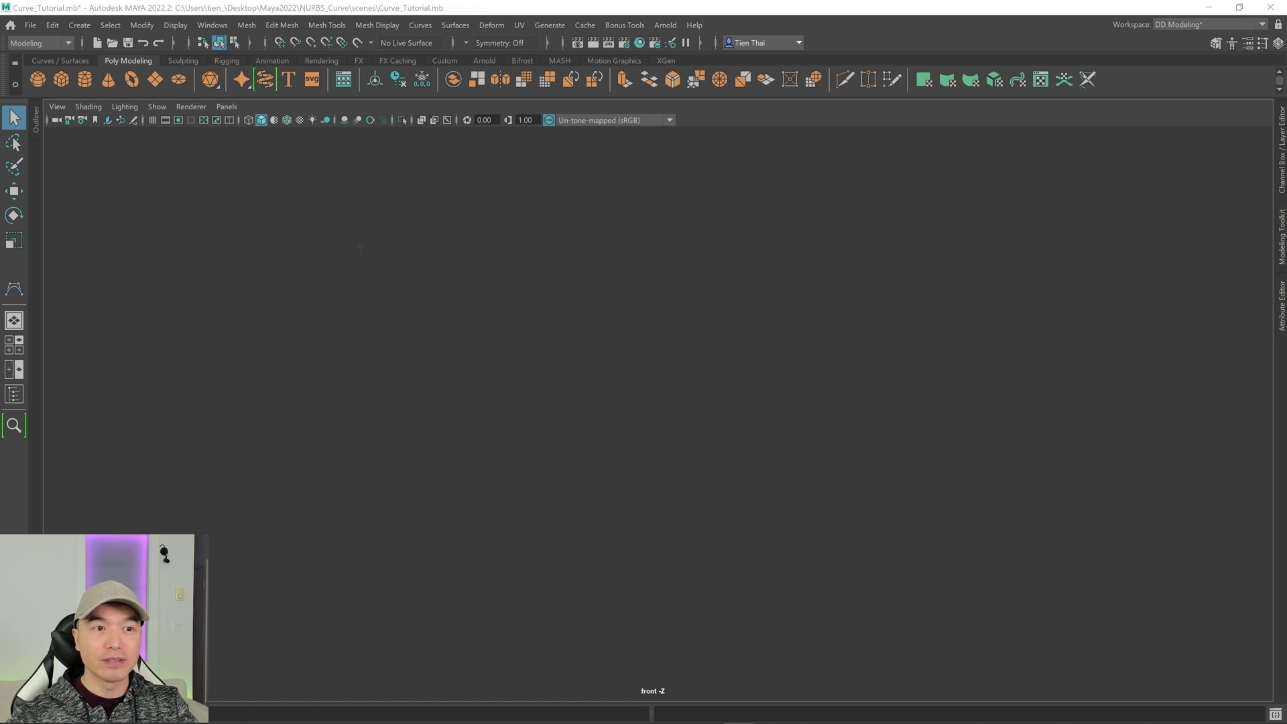
{"action": "key", "text": "ctrl+alt+s"}
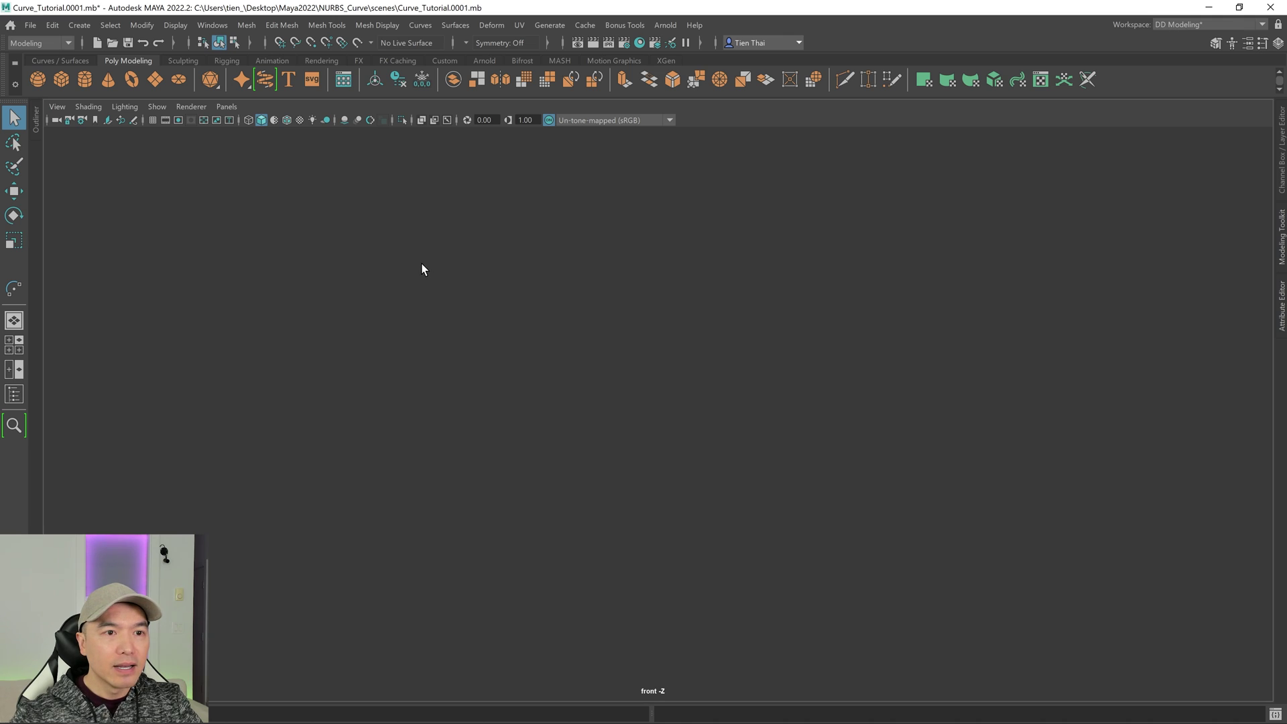
- Detach the Curve Tools list as a floating window and place it over an empty area of the front view
{"action": "left_click", "coordinate": [427, 26]}
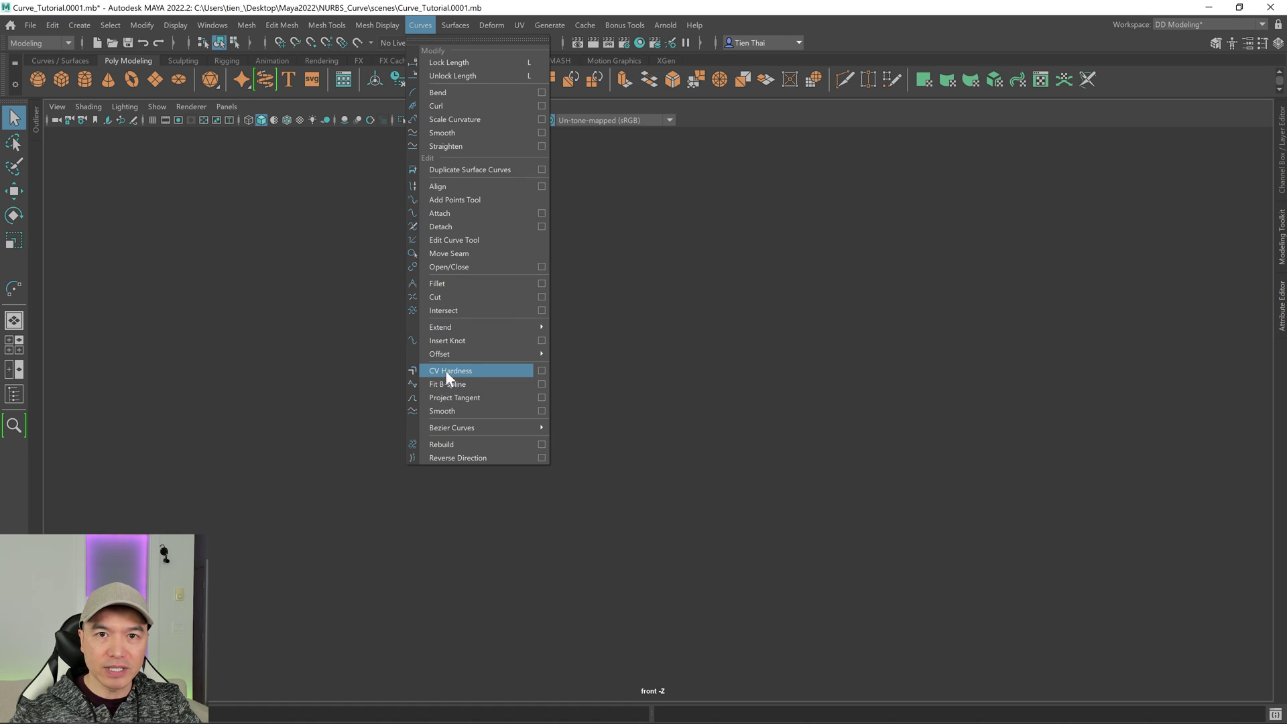
{"action": "left_click", "coordinate": [420, 25]}
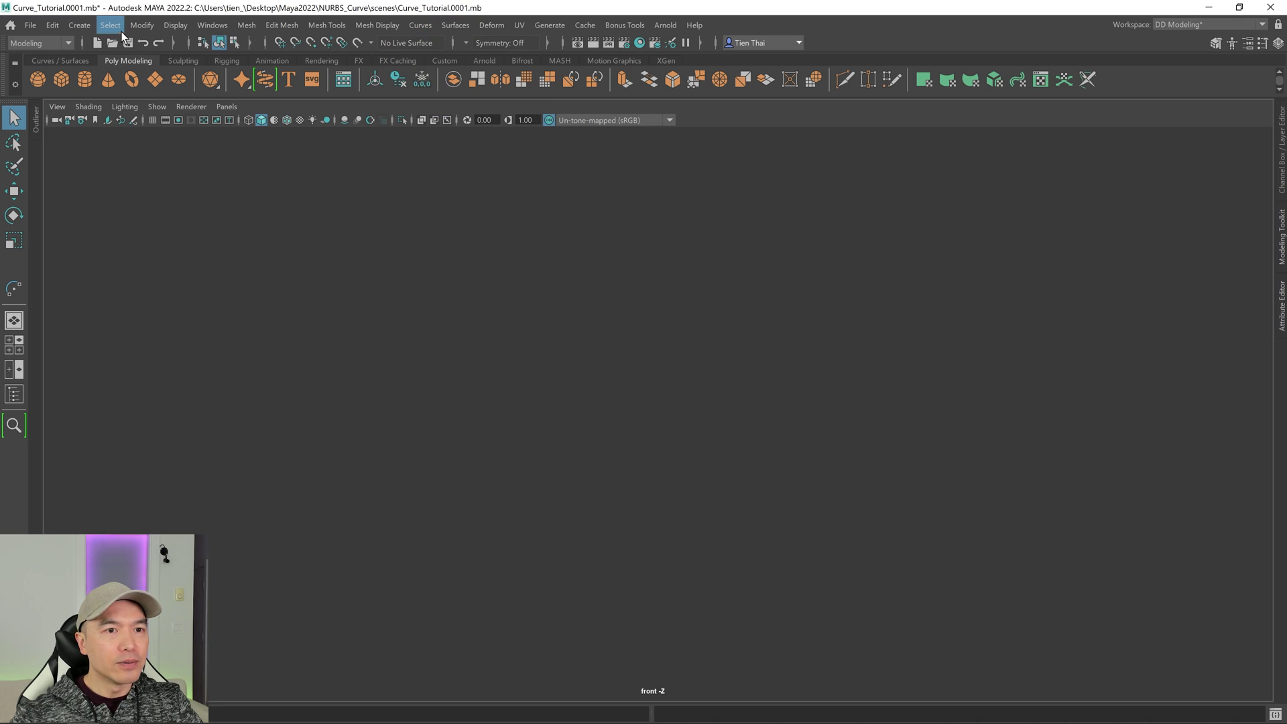
{"action": "left_click", "coordinate": [79, 25]}
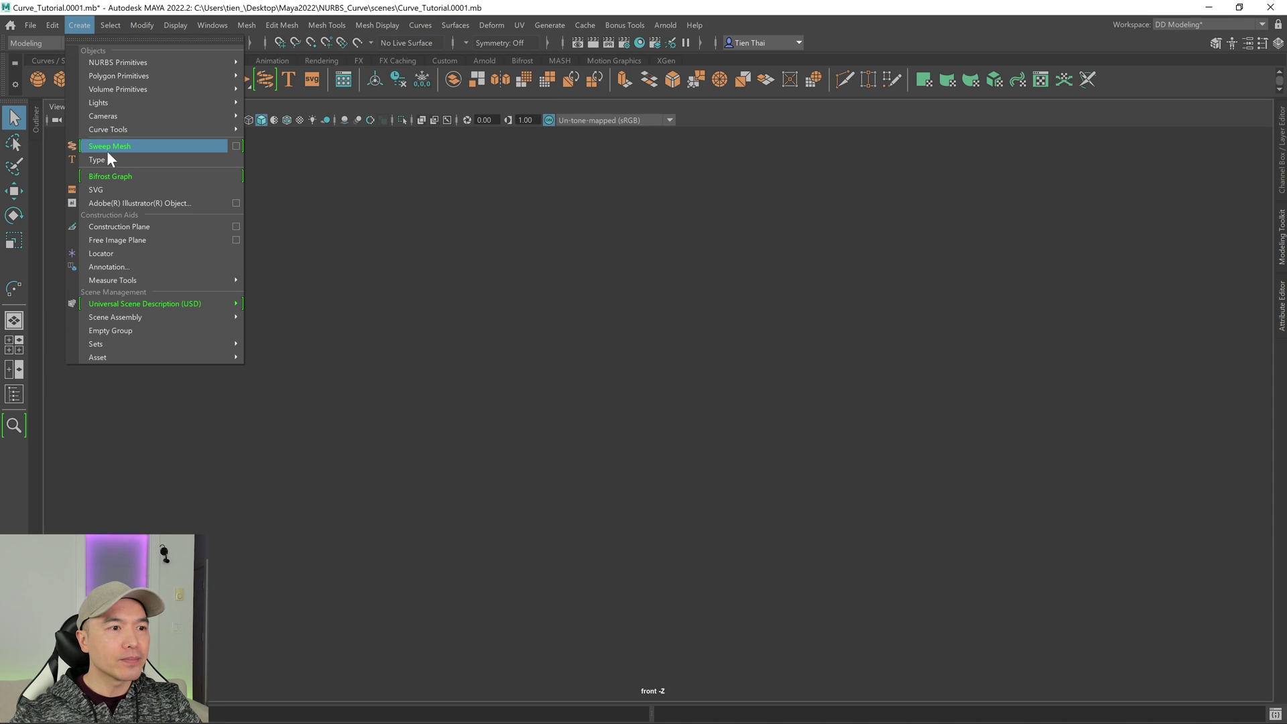
{"action": "mouse_move", "coordinate": [130, 130]}
{"action": "left_click", "coordinate": [318, 122]}
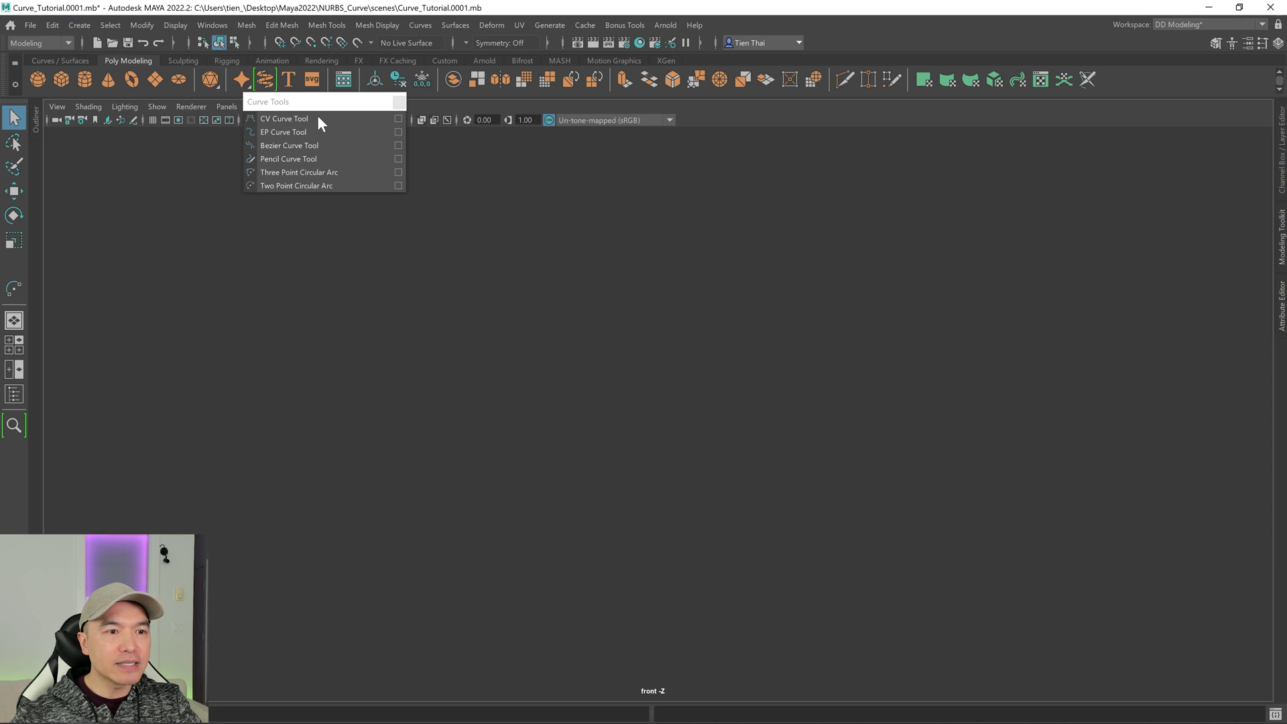
{"action": "left_click_drag", "start_coordinate": [329, 102], "coordinate": [1005, 139]}
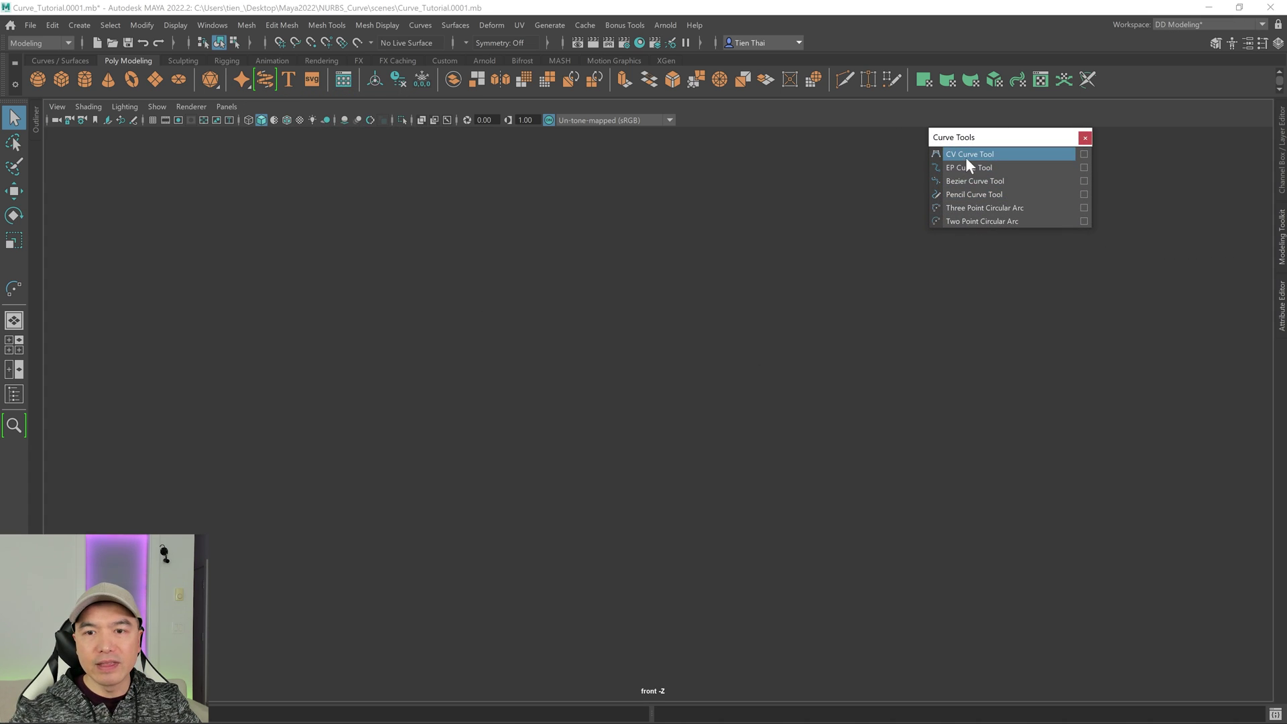
- Draw a CV curve with four control vertices as a large C-shape in the front view
{"action": "left_click", "coordinate": [979, 153]}
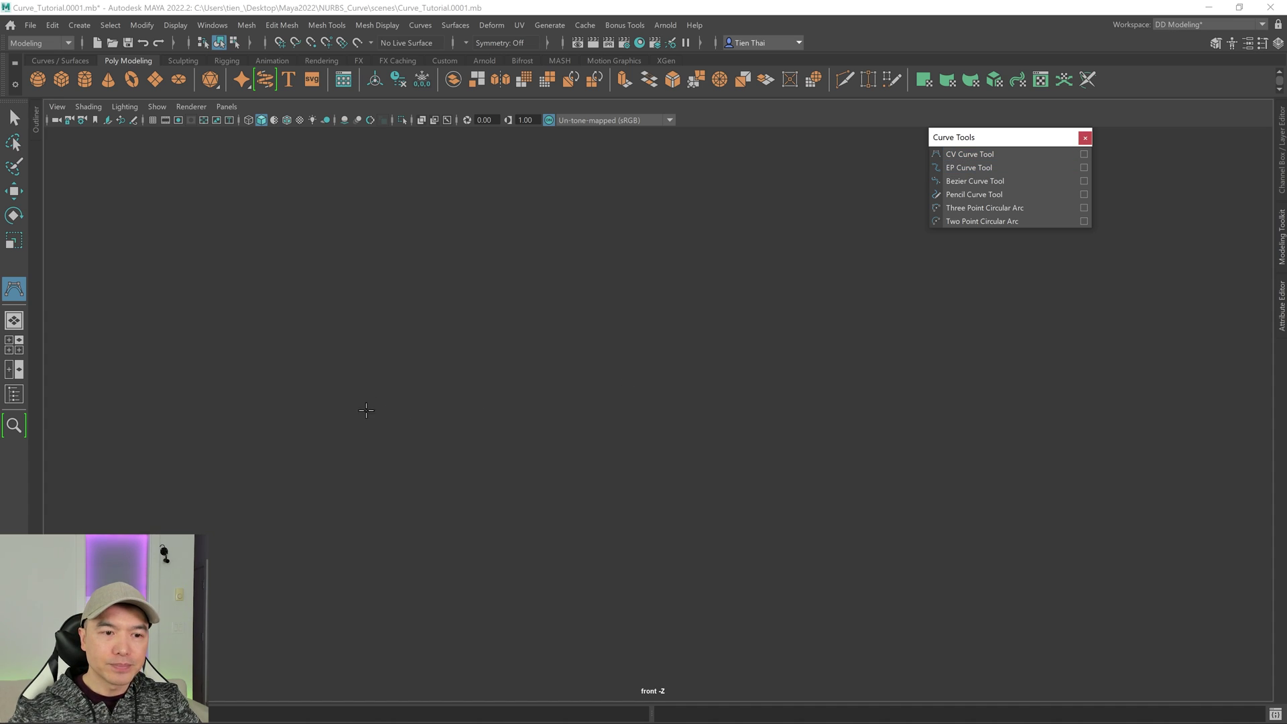
{"action": "left_click", "coordinate": [478, 536]}
{"action": "left_click", "coordinate": [305, 454]}
{"action": "left_click", "coordinate": [300, 302]}
{"action": "left_click", "coordinate": [456, 220]}
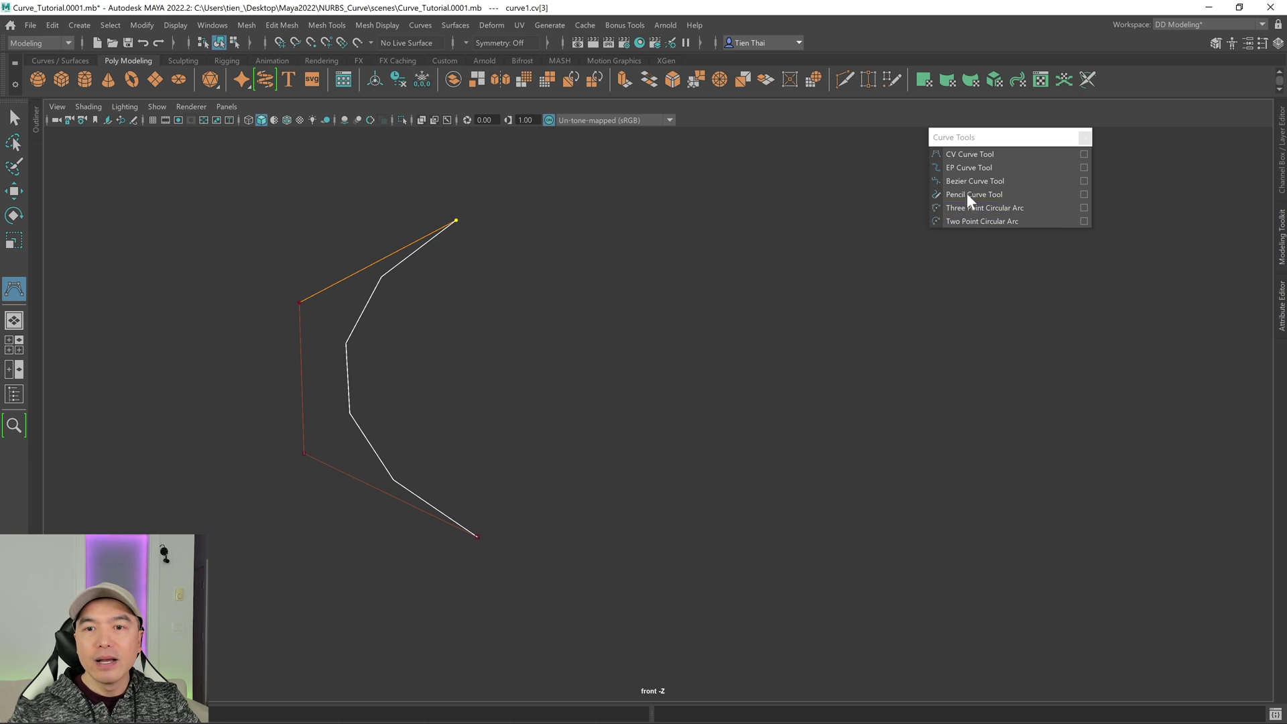
- Finish the C-shaped CV curve, return to object mode and delete it
{"action": "key", "text": "q"}
{"action": "right_click_drag", "start_coordinate": [447, 330], "coordinate": [492, 276]}
{"action": "key", "text": "Delete"}
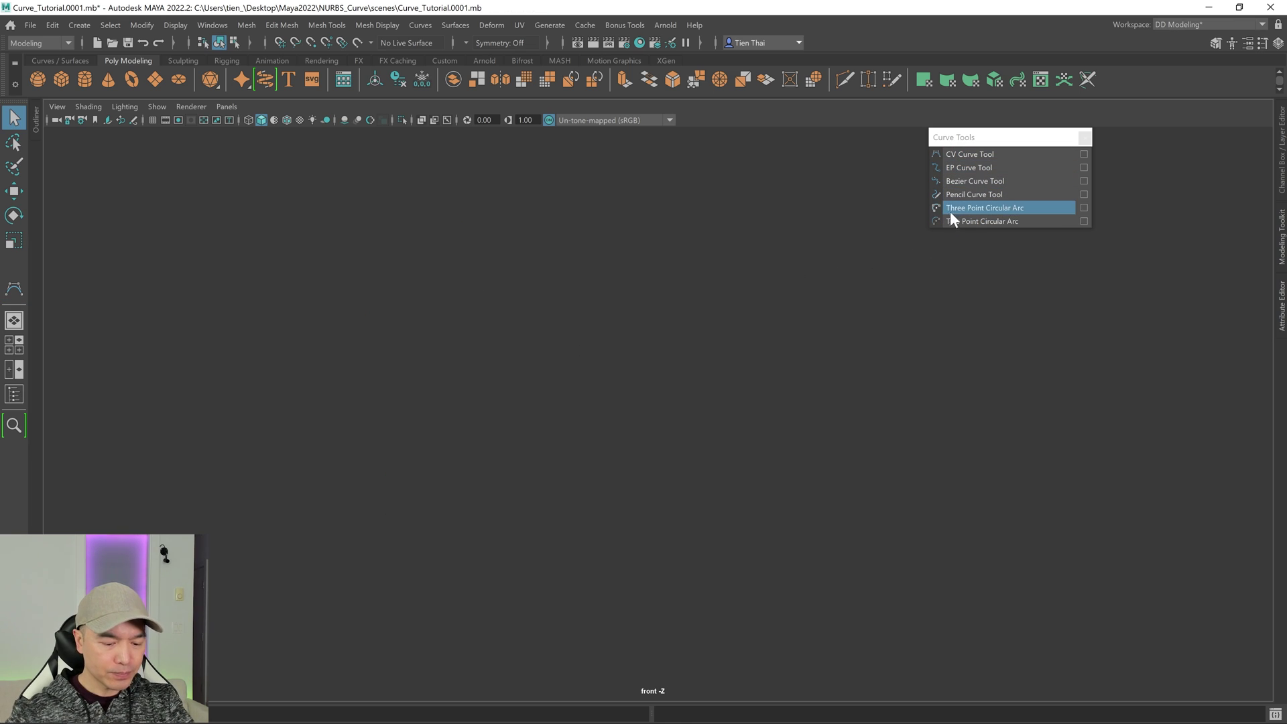
- Show the grid and draw a grid-snapped EP curve with four edit points, starting at the origin and stepping up one cell midway
{"action": "left_click", "coordinate": [968, 167]}
{"action": "left_click", "coordinate": [153, 120]}
{"action": "middle_click_drag", "start_coordinate": [937, 460], "coordinate": [708, 462], "text": "alt"}
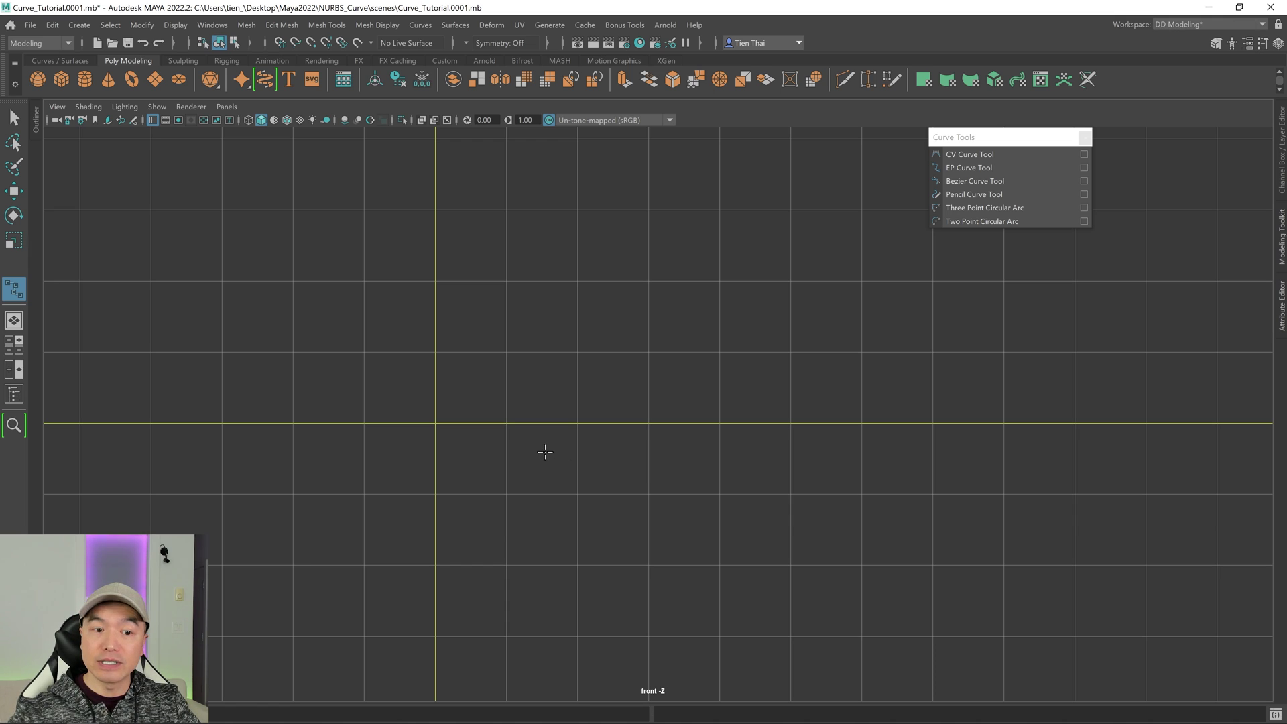
{"action": "key", "text": "x"}
{"action": "left_click", "coordinate": [439, 423]}
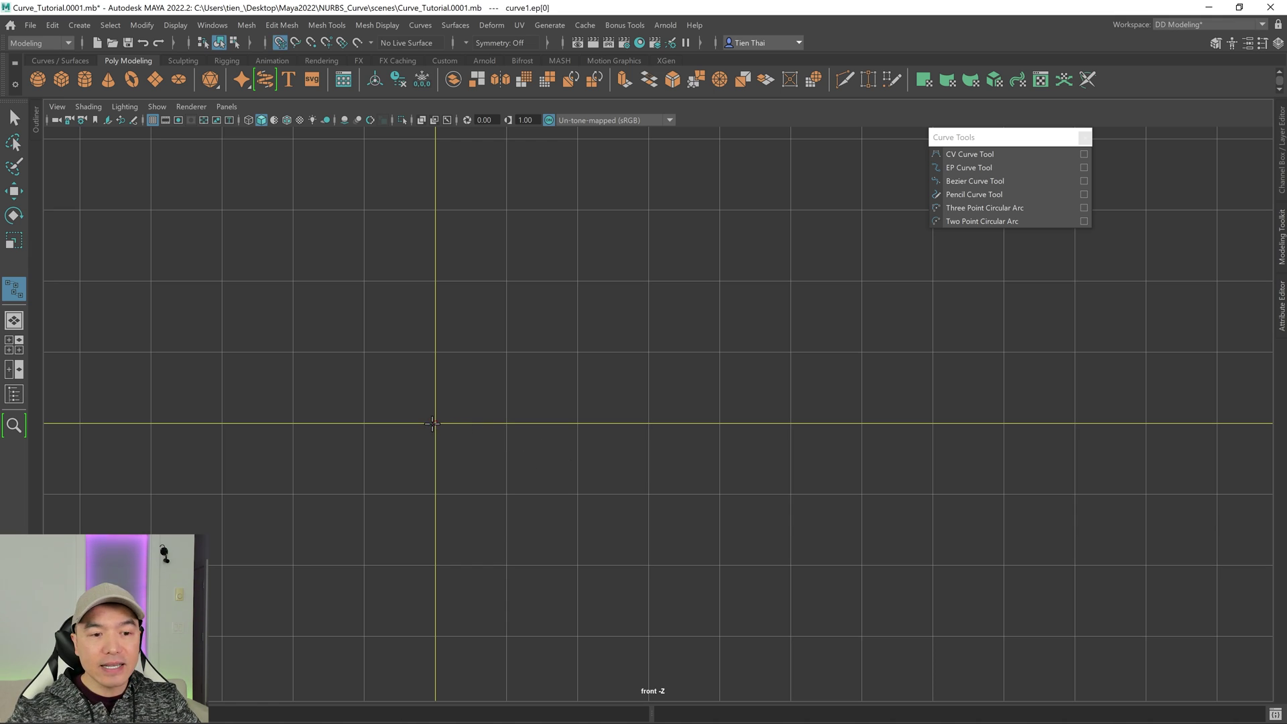
{"action": "left_click", "coordinate": [578, 423]}
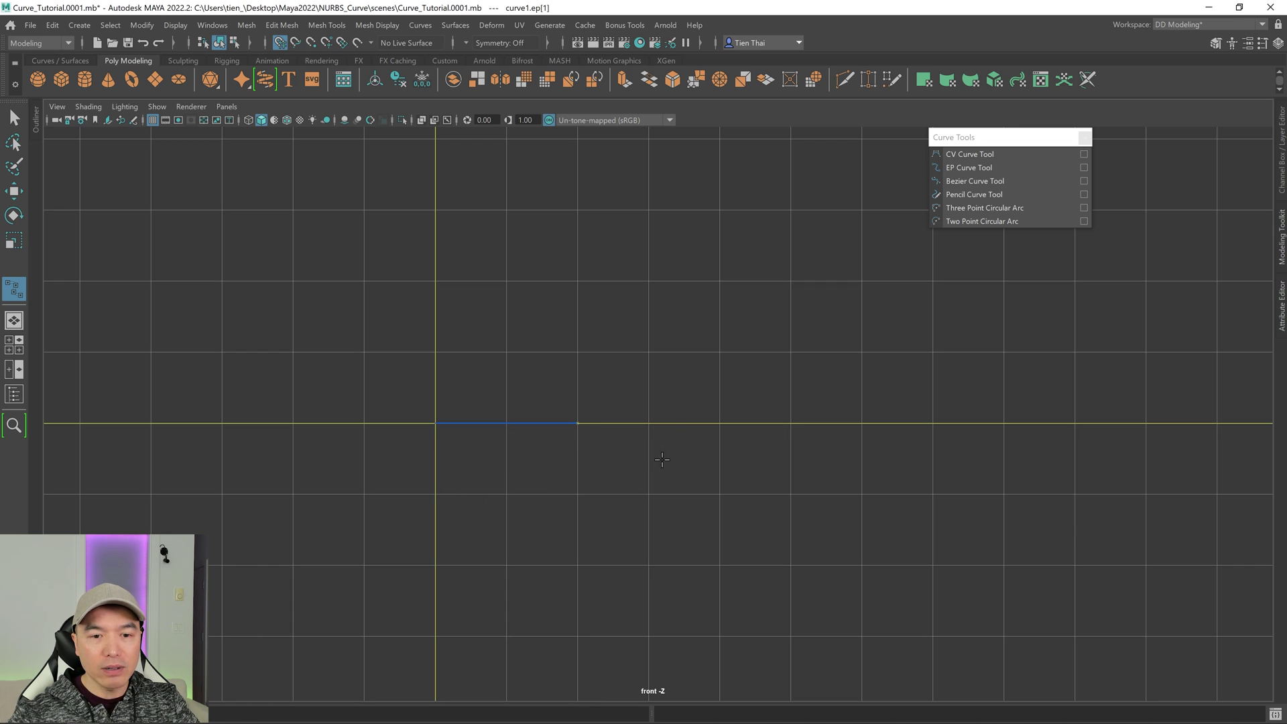
{"action": "left_click", "coordinate": [791, 352]}
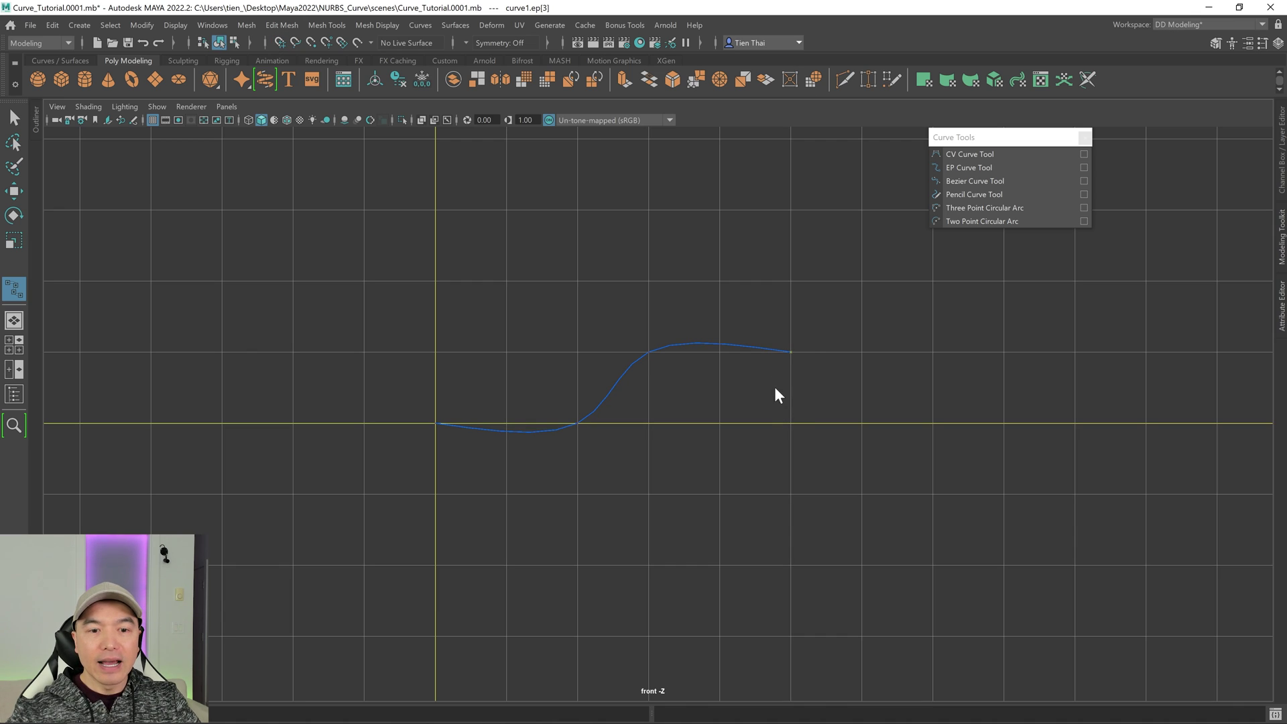
{"action": "key", "text": "q"}
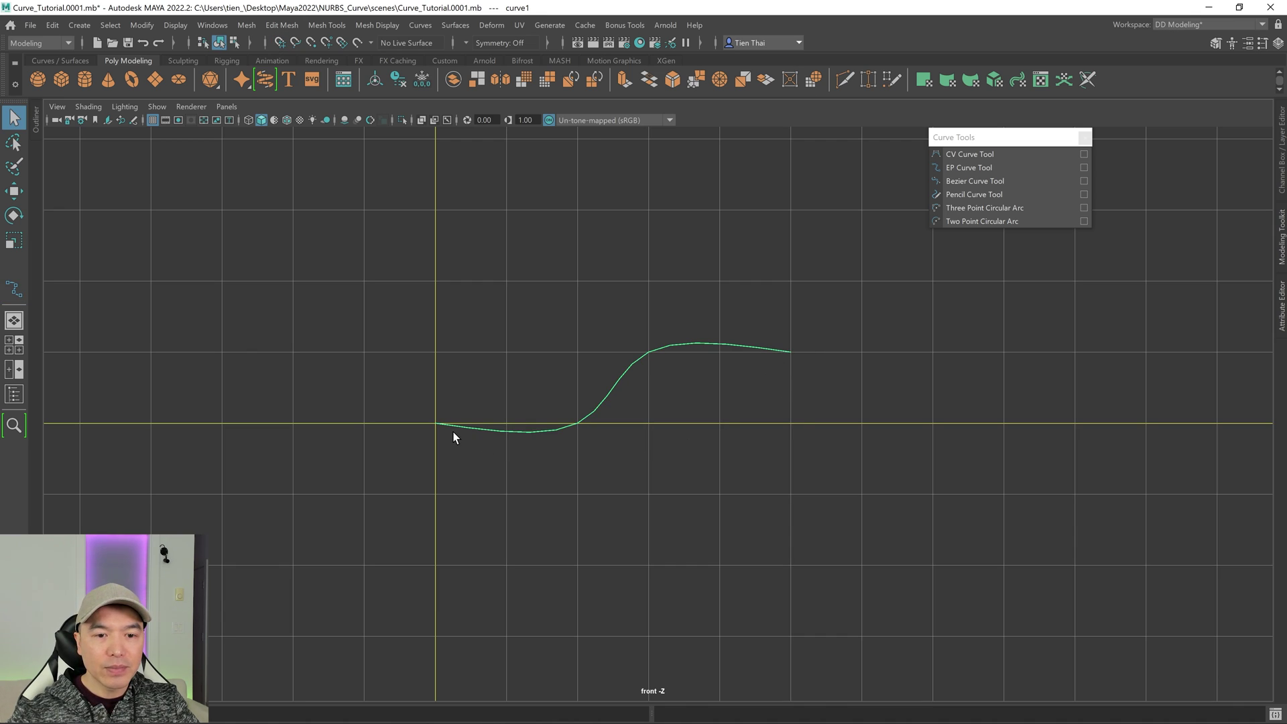
- Switch the EP curve to edit point mode and select each of its four edit points in turn with the Move tool active
{"action": "right_click_drag", "start_coordinate": [559, 331], "coordinate": [560, 366]}
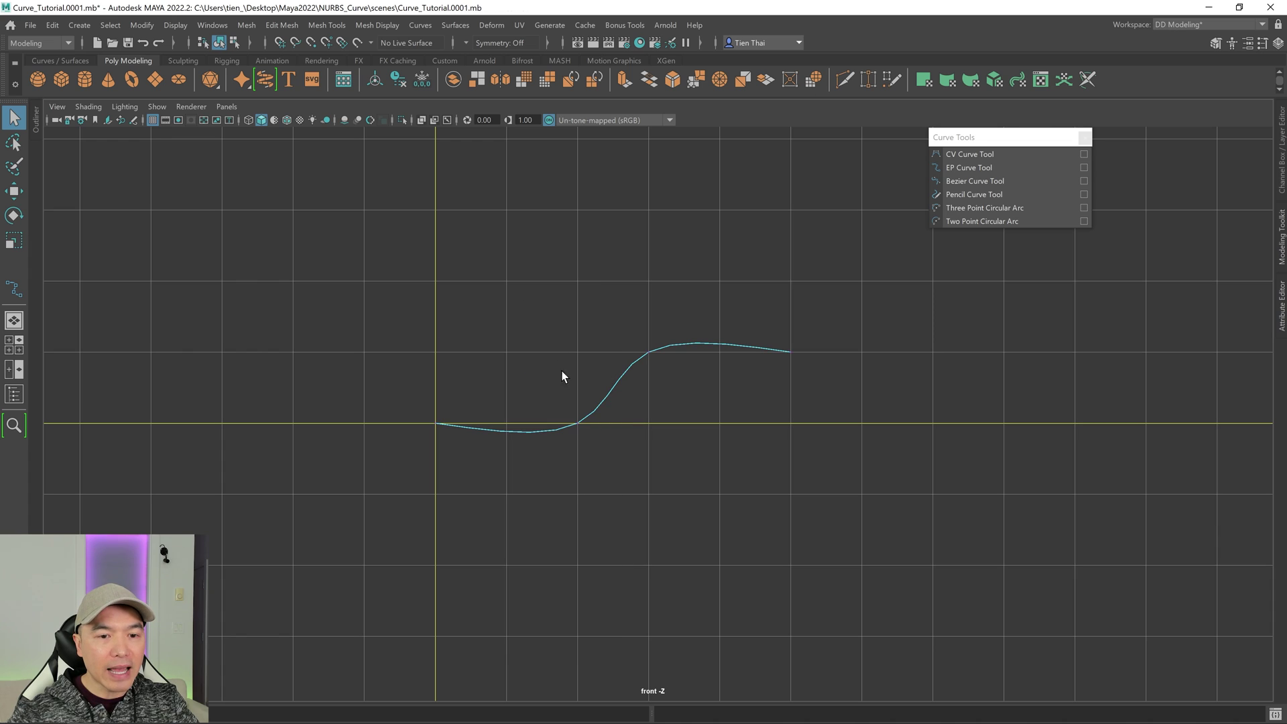
{"action": "scroll", "coordinate": [546, 500], "scroll_direction": "up", "scroll_amount": 2}
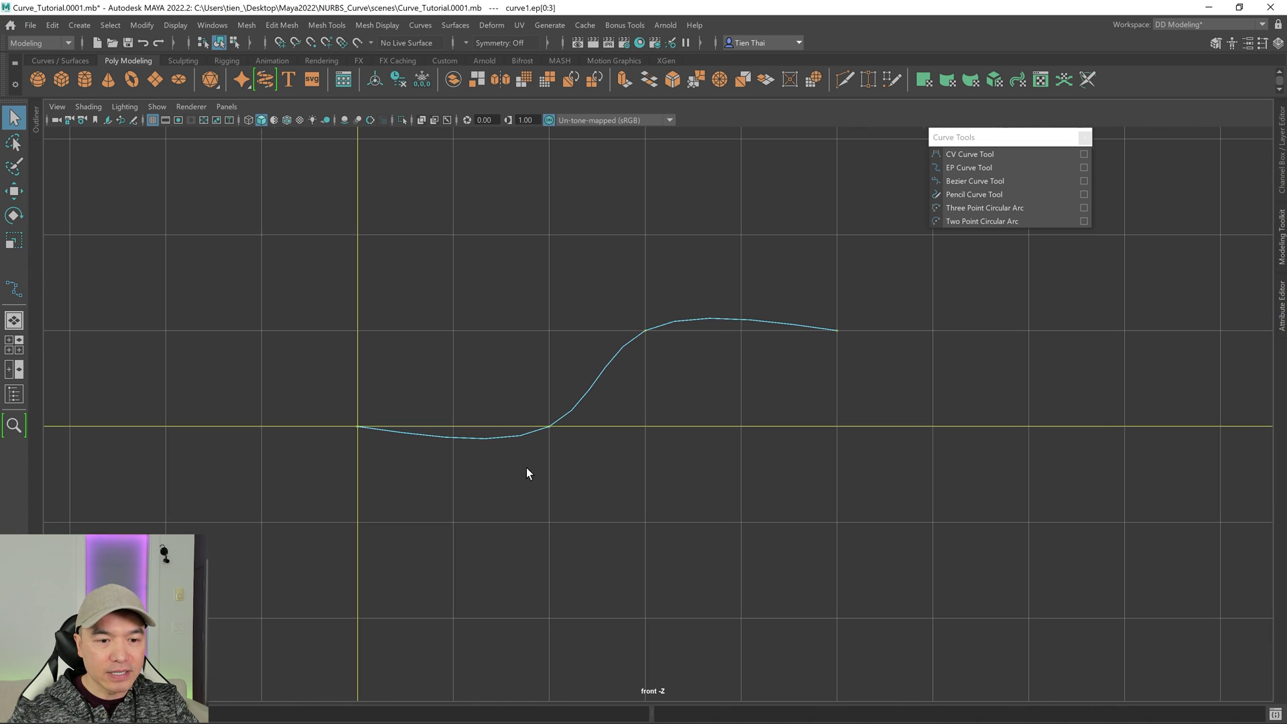
{"action": "right_click", "coordinate": [427, 377]}
{"action": "left_click_drag", "start_coordinate": [308, 404], "coordinate": [395, 460]}
{"action": "key", "text": "w"}
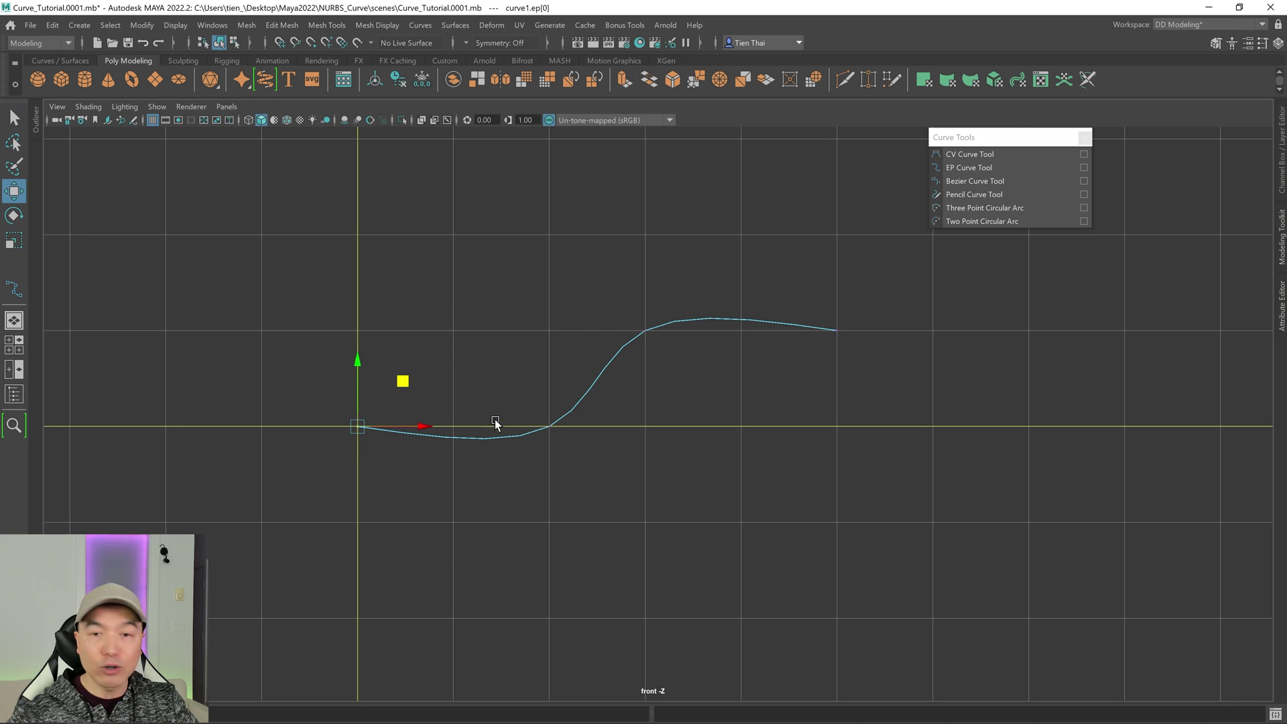
{"action": "left_click_drag", "start_coordinate": [503, 382], "coordinate": [585, 457]}
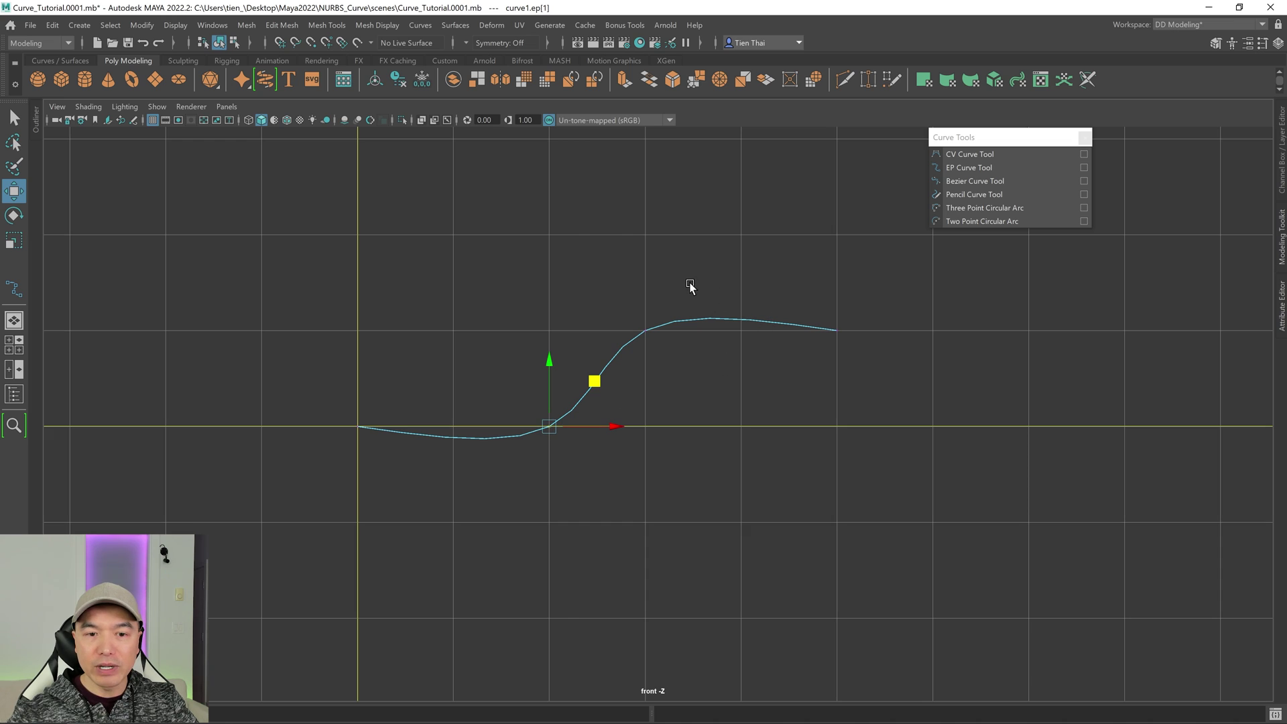
{"action": "left_click_drag", "start_coordinate": [627, 327], "coordinate": [709, 368]}
{"action": "left_click_drag", "start_coordinate": [810, 274], "coordinate": [848, 349]}
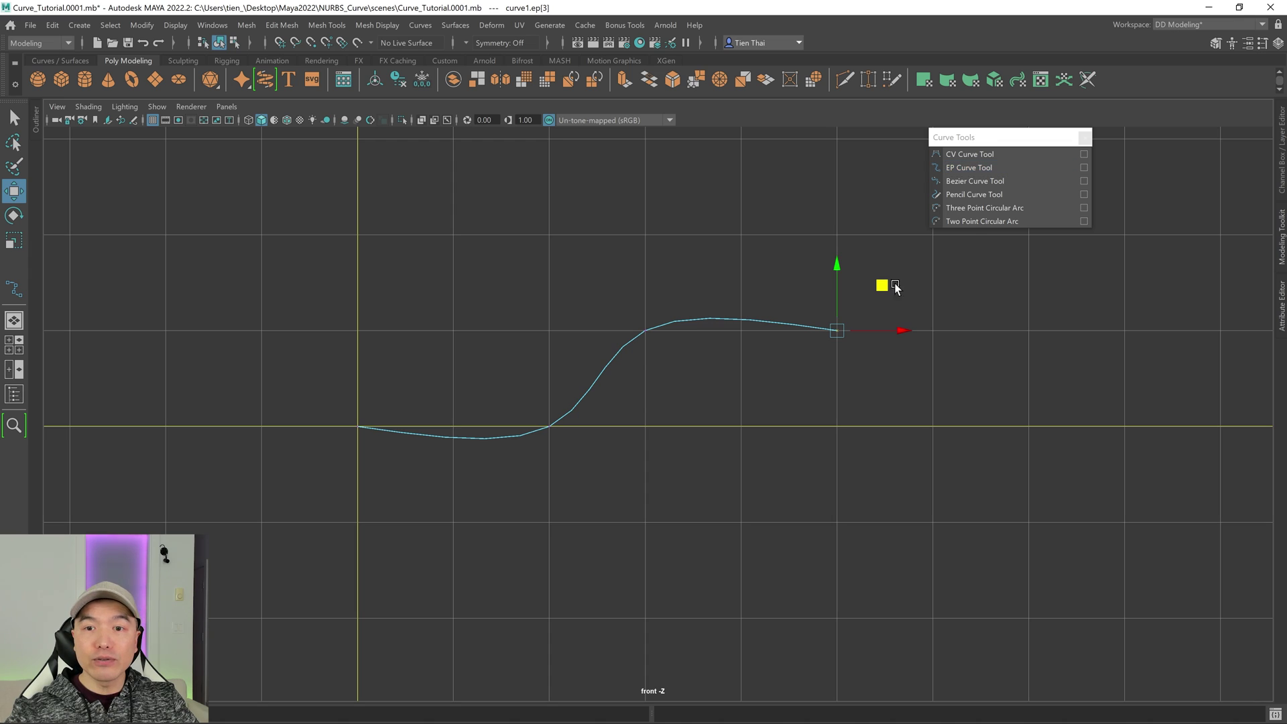
- Hide the grid, switch the curve to control vertices and move the vertex above the upper bend down toward the curve
{"action": "left_click", "coordinate": [154, 120]}
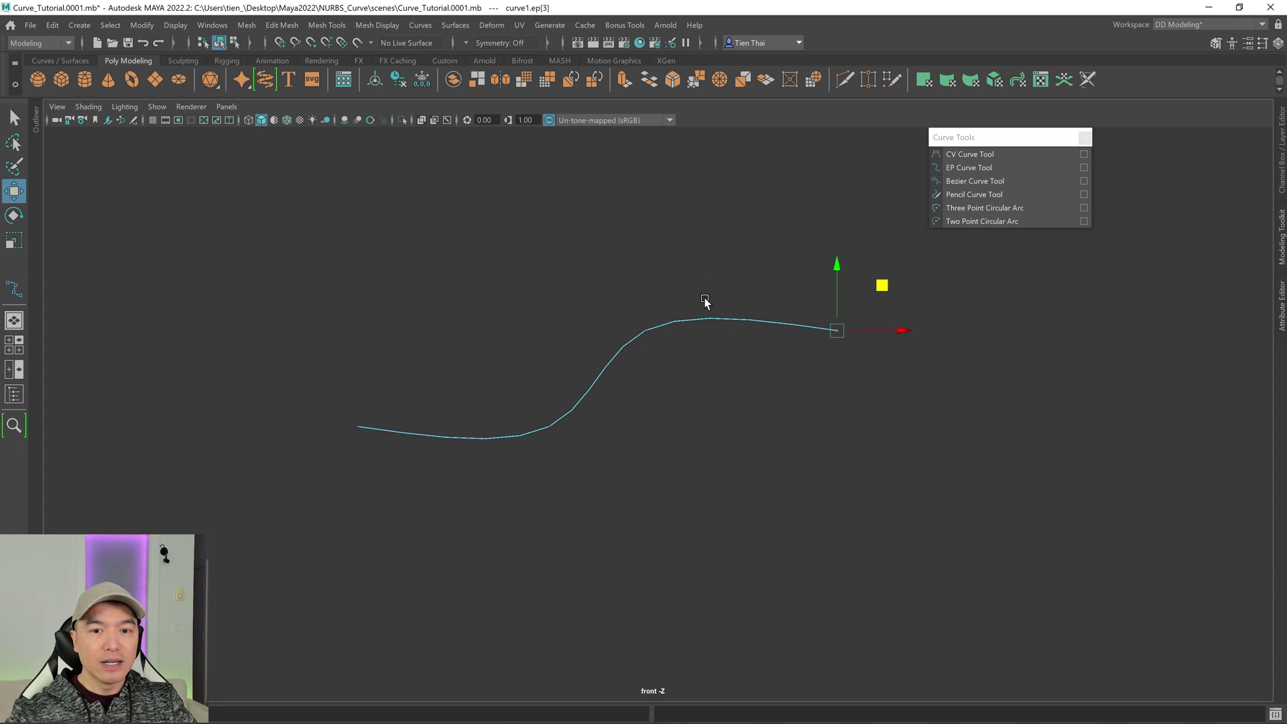
{"action": "right_click_drag", "start_coordinate": [732, 274], "coordinate": [645, 275]}
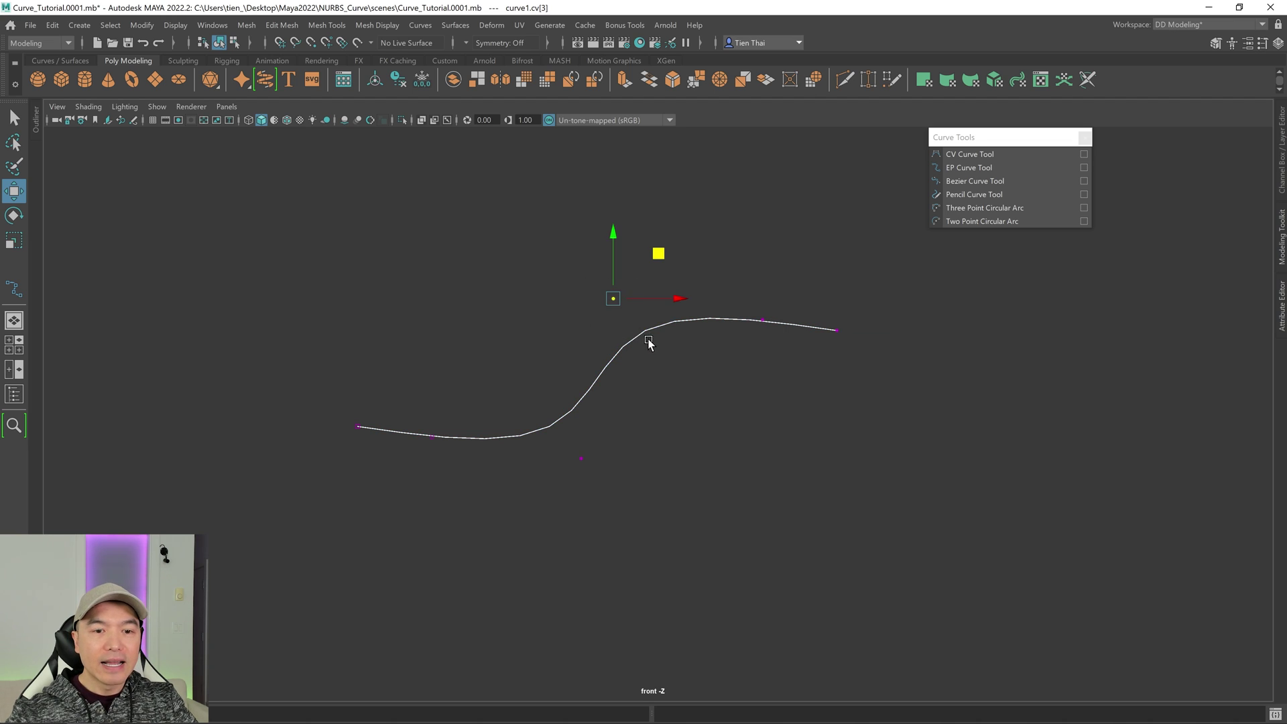
{"action": "left_click_drag", "start_coordinate": [665, 256], "coordinate": [669, 305]}
{"action": "mouse_move", "coordinate": [874, 308]}
{"action": "right_mouse_down"}
{"action": "mouse_move", "coordinate": [824, 322]}
{"action": "mouse_move", "coordinate": [874, 347]}
{"action": "mouse_move", "coordinate": [876, 307]}
{"action": "right_mouse_up"}
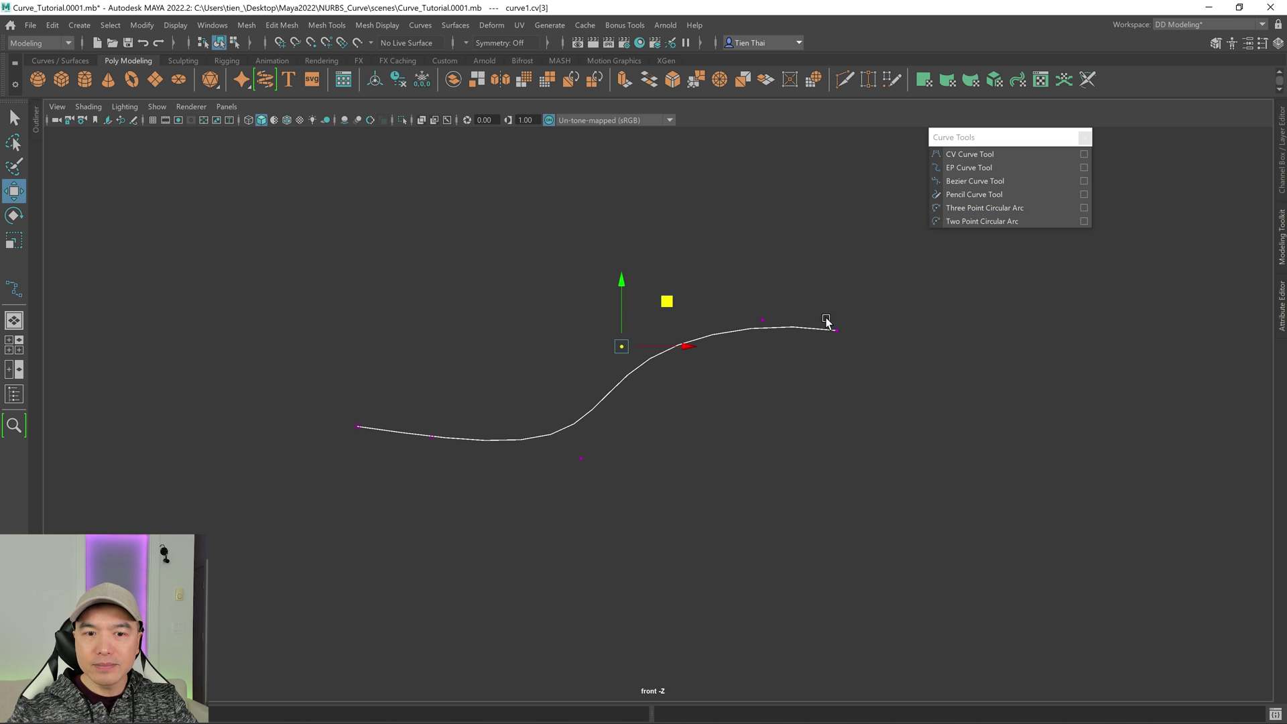
- Return the EP curve to object mode and delete it
{"action": "key", "text": "q"}
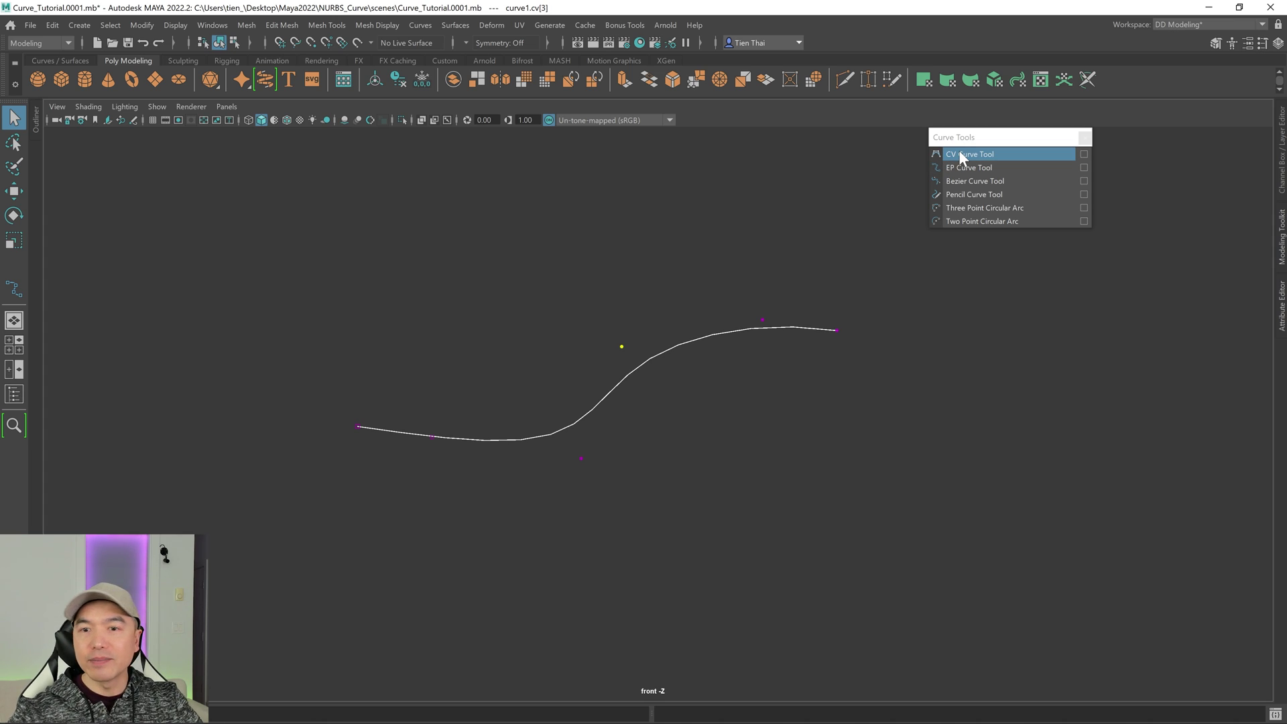
{"action": "right_click_drag", "start_coordinate": [673, 343], "coordinate": [756, 259]}
{"action": "key", "text": "Delete"}
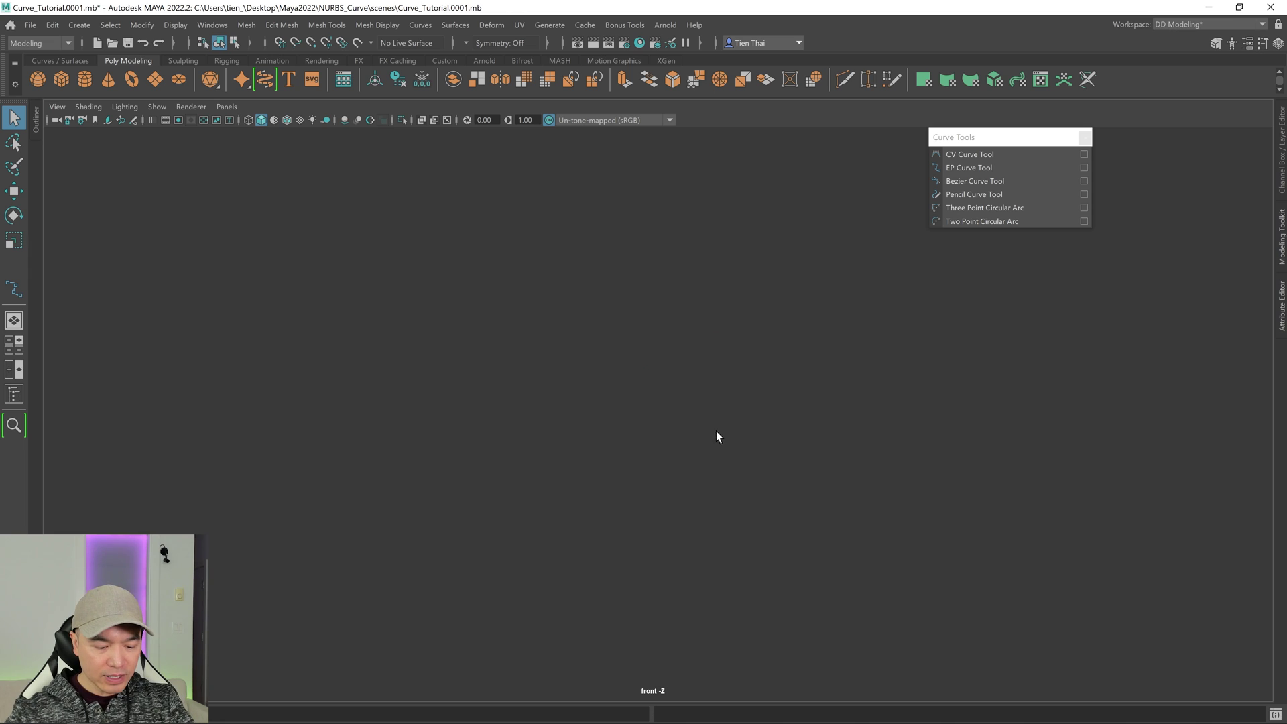
- Draw a wavy Bezier curve with five anchors across the front view, pulling out tangent handles at each anchor after the first
{"action": "left_click", "coordinate": [1009, 181]}
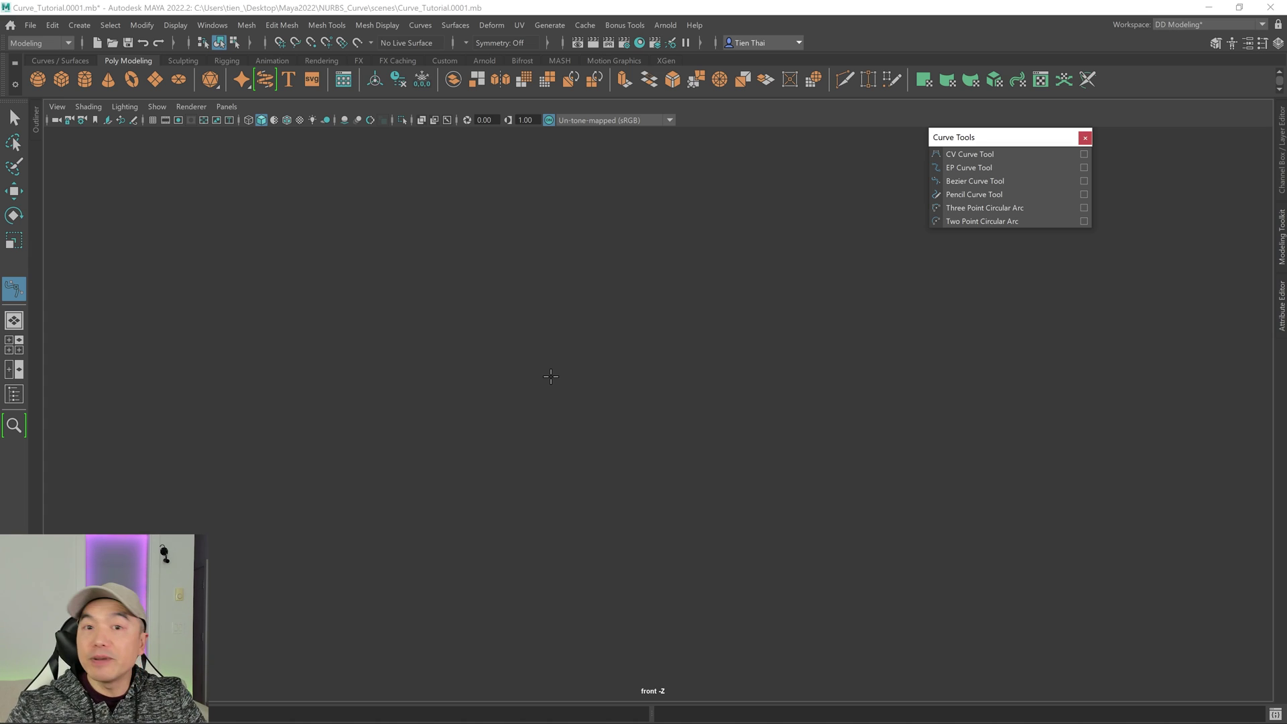
{"action": "left_click", "coordinate": [155, 294]}
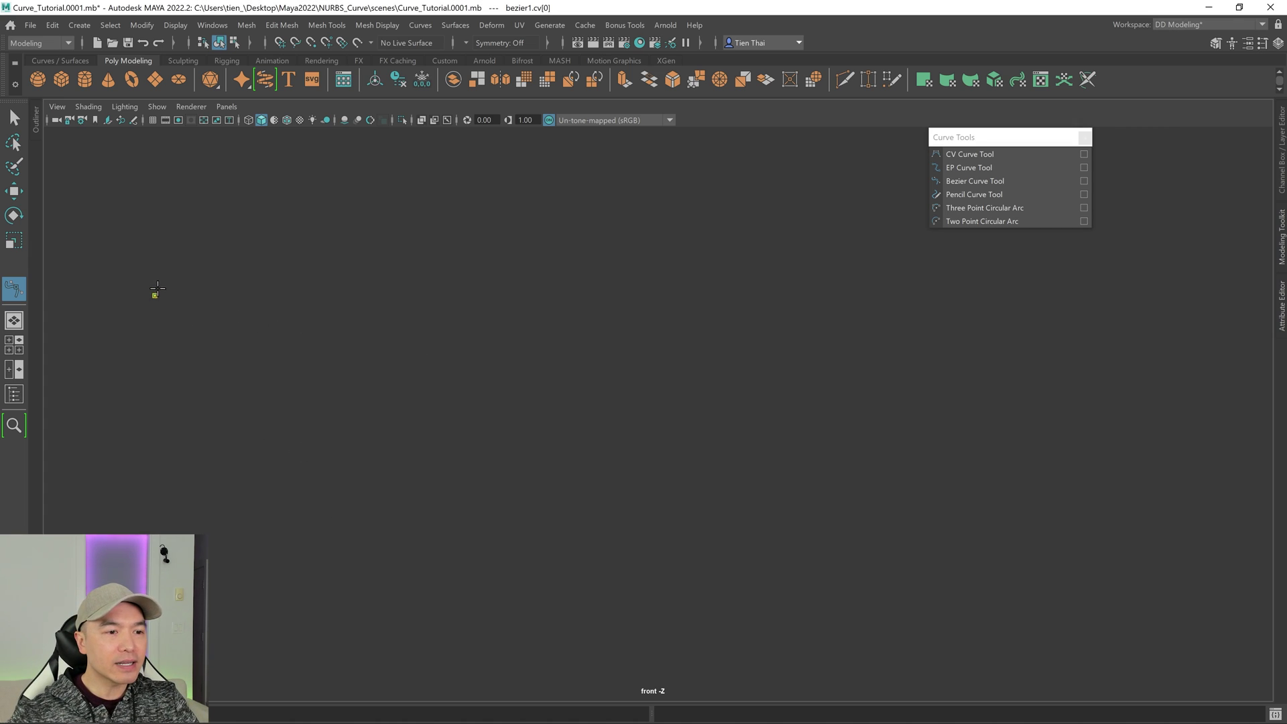
{"action": "left_click_drag", "start_coordinate": [342, 287], "coordinate": [435, 365]}
{"action": "left_click_drag", "start_coordinate": [567, 350], "coordinate": [630, 316]}
{"action": "left_click_drag", "start_coordinate": [699, 235], "coordinate": [777, 234]}
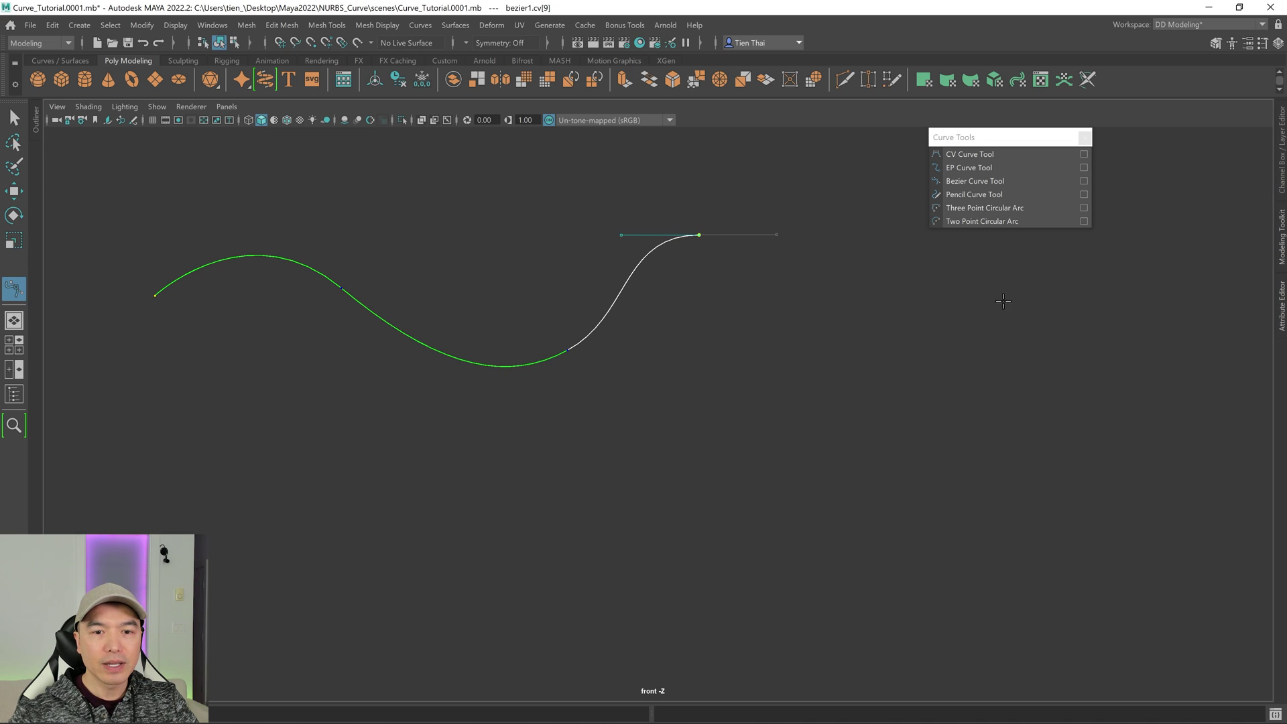
{"action": "left_click_drag", "start_coordinate": [824, 342], "coordinate": [865, 347]}
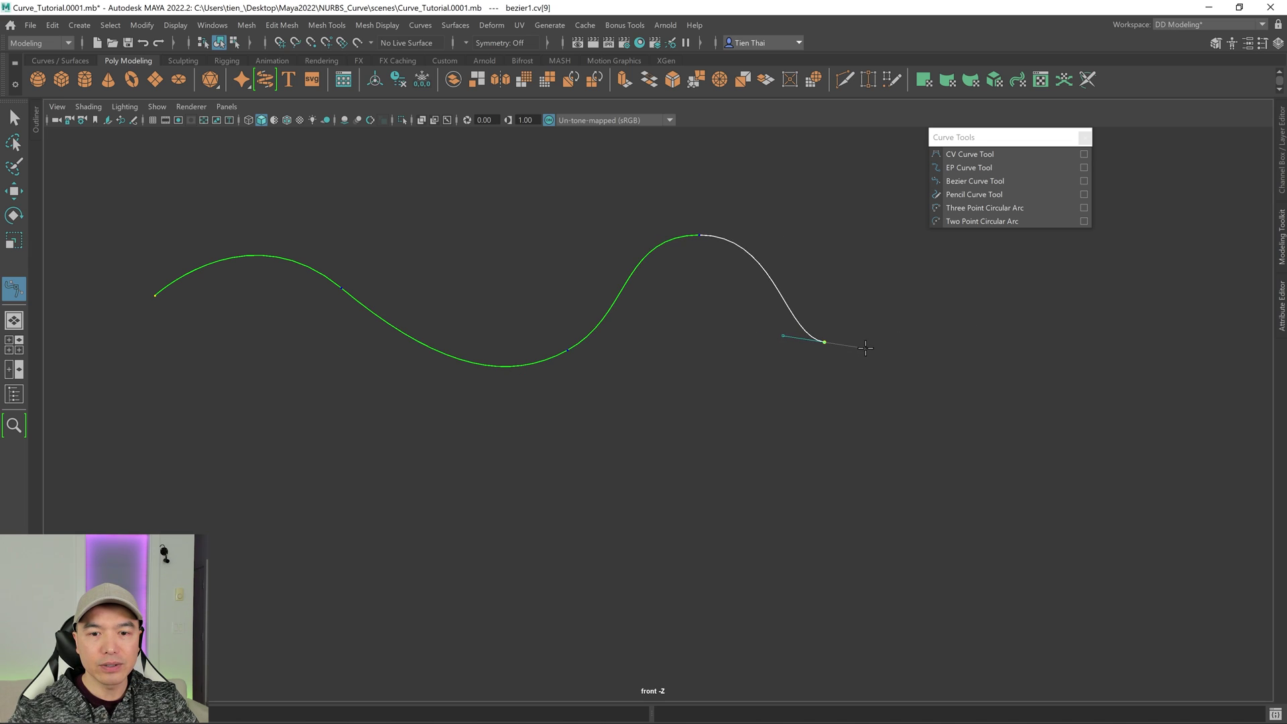
- Shift the fifth Bezier anchor slightly to the right and add a sixth anchor above and right of it with pulled tangents
{"action": "middle_click_drag", "start_coordinate": [822, 340], "coordinate": [863, 345]}
{"action": "key", "text": "Return"}
{"action": "left_click_drag", "start_coordinate": [1028, 267], "coordinate": [1072, 262]}
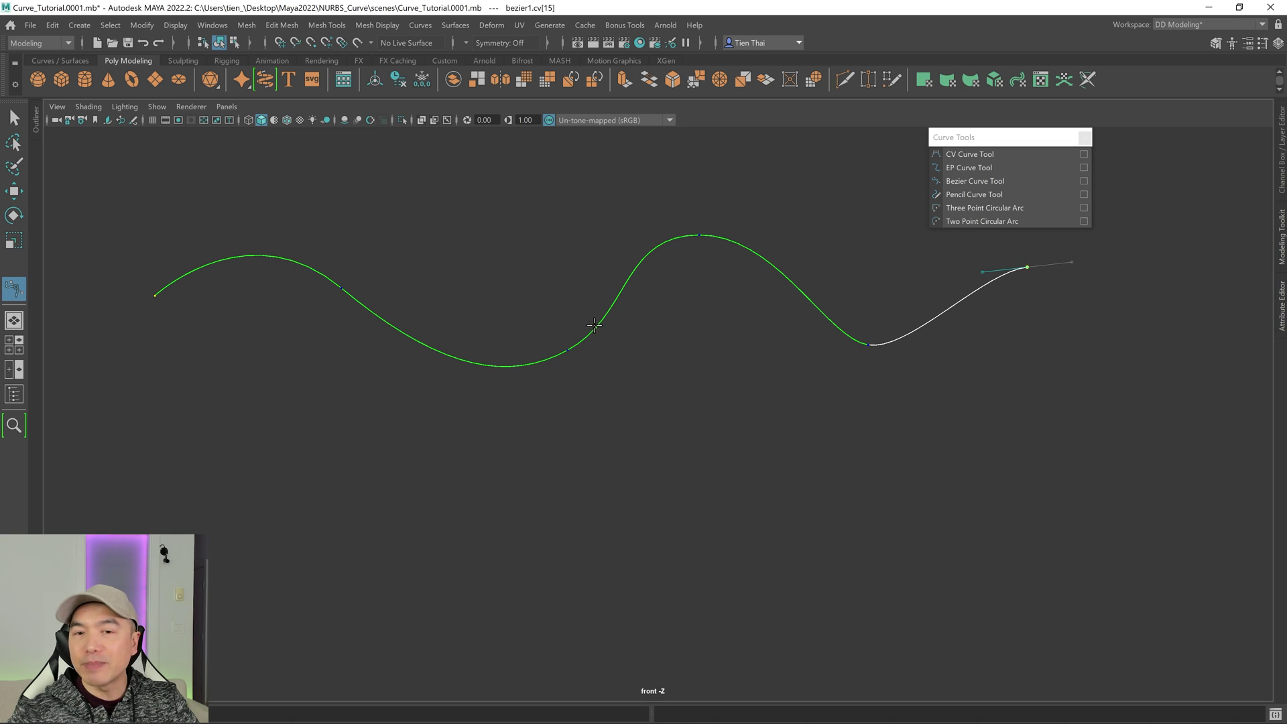
- Open the Bezier Curve Tool settings and move the floating Curve Tools window beside them
{"action": "left_click", "coordinate": [1083, 181]}
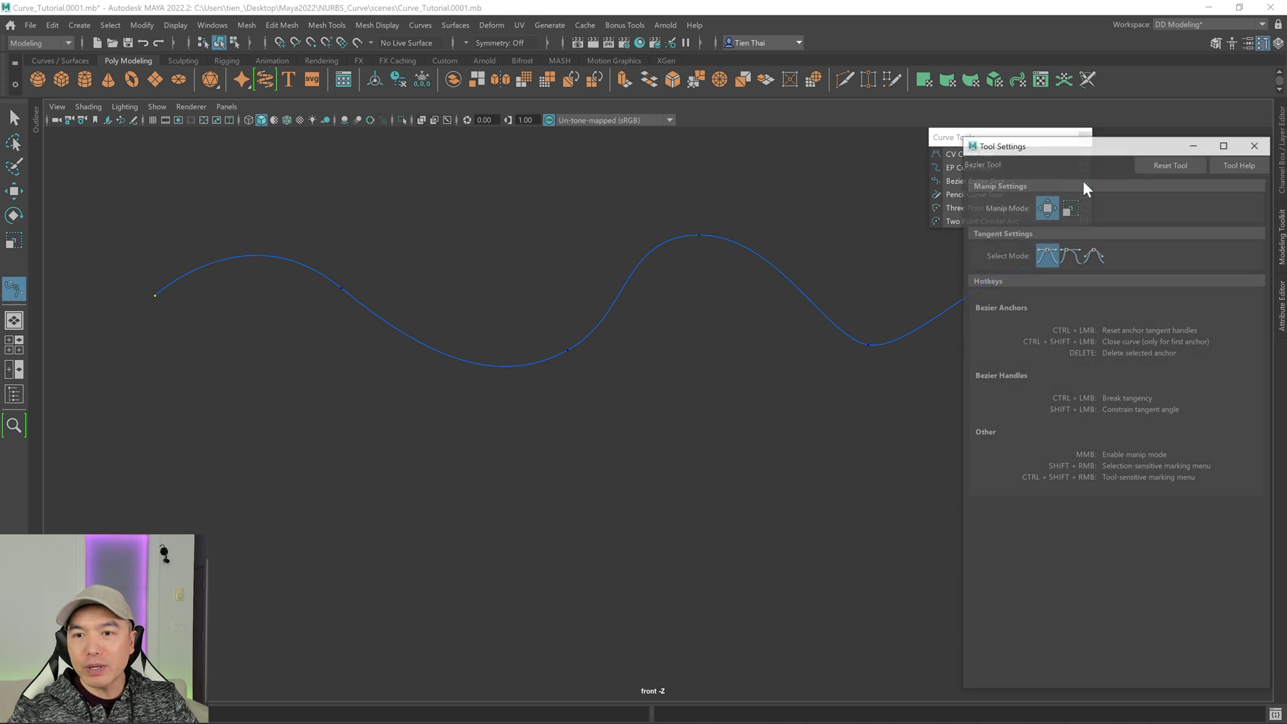
{"action": "left_click_drag", "start_coordinate": [944, 139], "coordinate": [812, 148]}
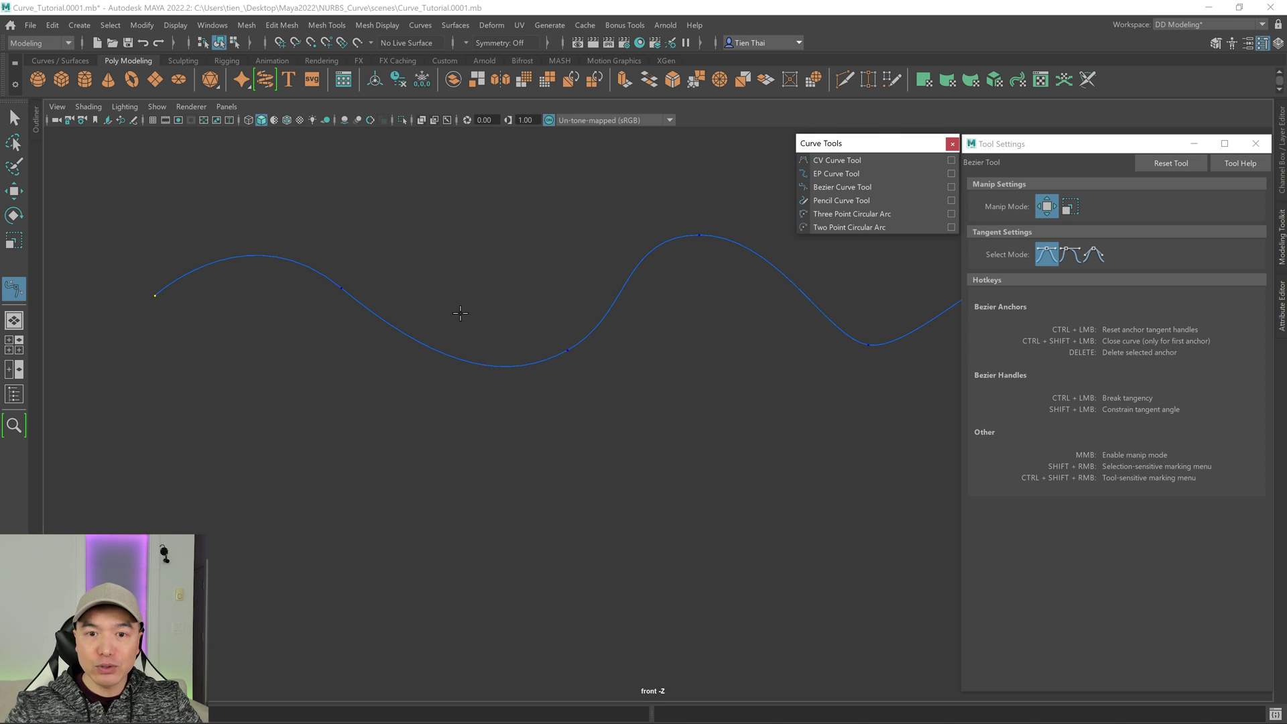
{"action": "left_click", "coordinate": [855, 204]}
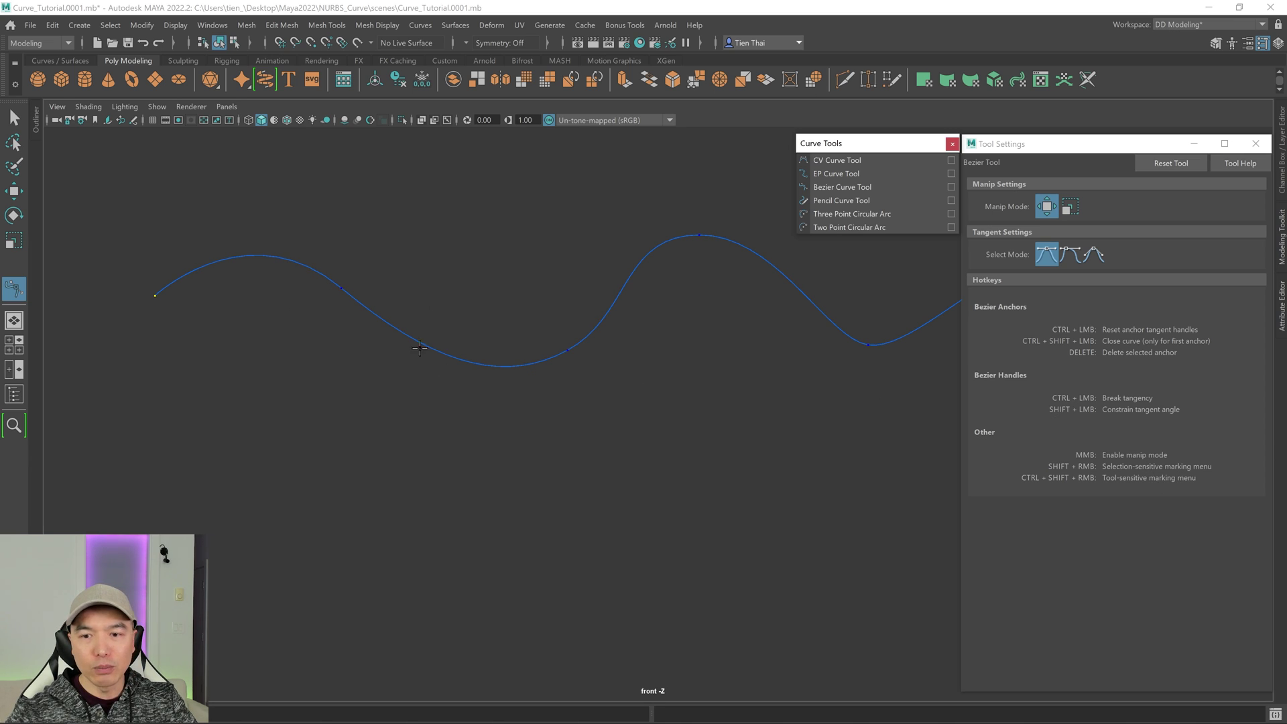
- Reset the tangent handles of the second Bezier anchor to form a sharp corner, and move that anchor upward
{"action": "scroll", "coordinate": [350, 308], "scroll_direction": "up", "scroll_amount": 2}
{"action": "left_click", "coordinate": [284, 263]}
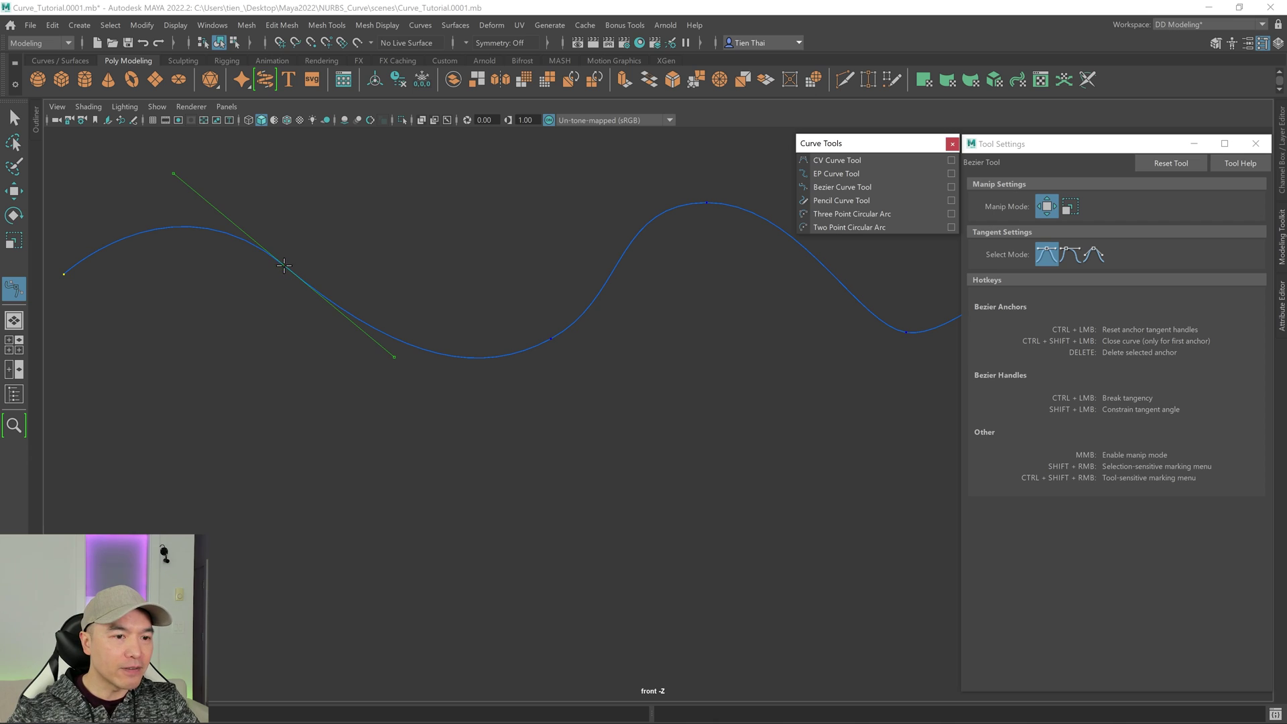
{"action": "left_click", "coordinate": [285, 264], "text": "ctrl"}
{"action": "left_click_drag", "start_coordinate": [287, 266], "coordinate": [268, 180]}
- Leave the Bezier tool for object mode and display the Bezier curve's control vertices
{"action": "scroll", "coordinate": [532, 318], "scroll_direction": "down", "scroll_amount": 4}
{"action": "middle_click_drag", "start_coordinate": [615, 358], "coordinate": [496, 360], "text": "alt"}
{"action": "scroll", "coordinate": [533, 367], "scroll_direction": "up", "scroll_amount": 1}
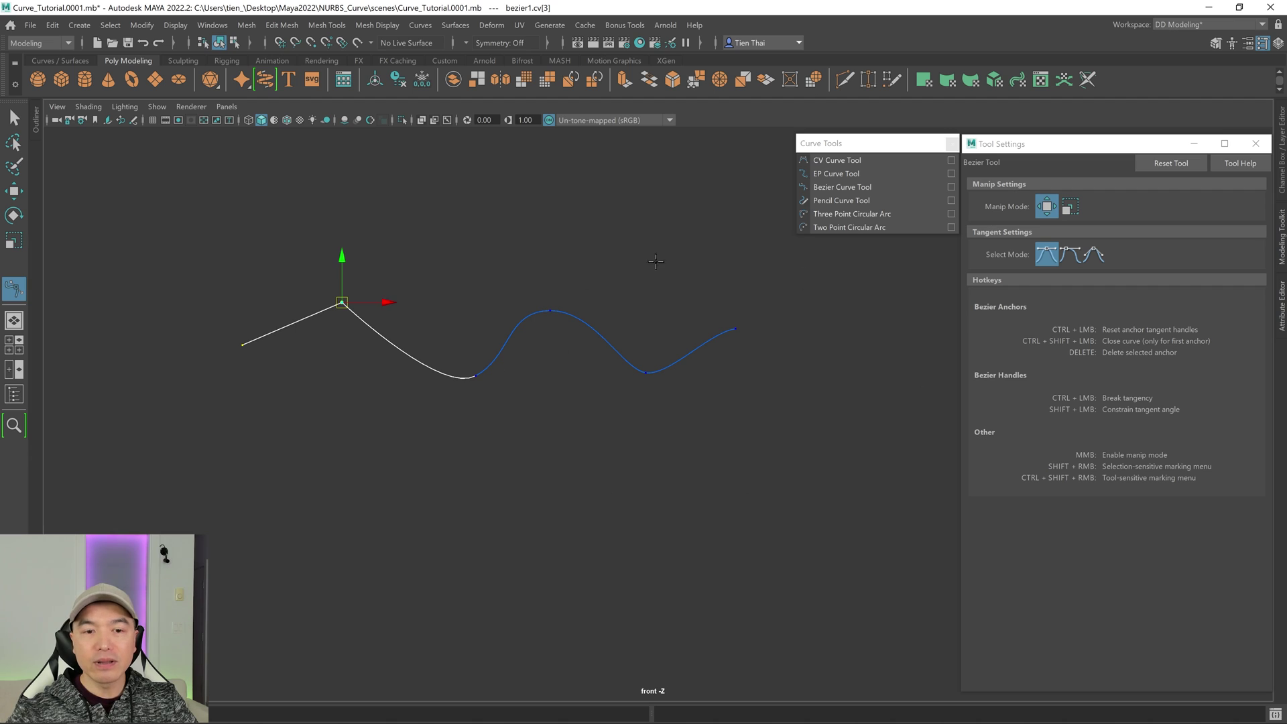
{"action": "right_click_drag", "start_coordinate": [612, 288], "coordinate": [629, 228]}
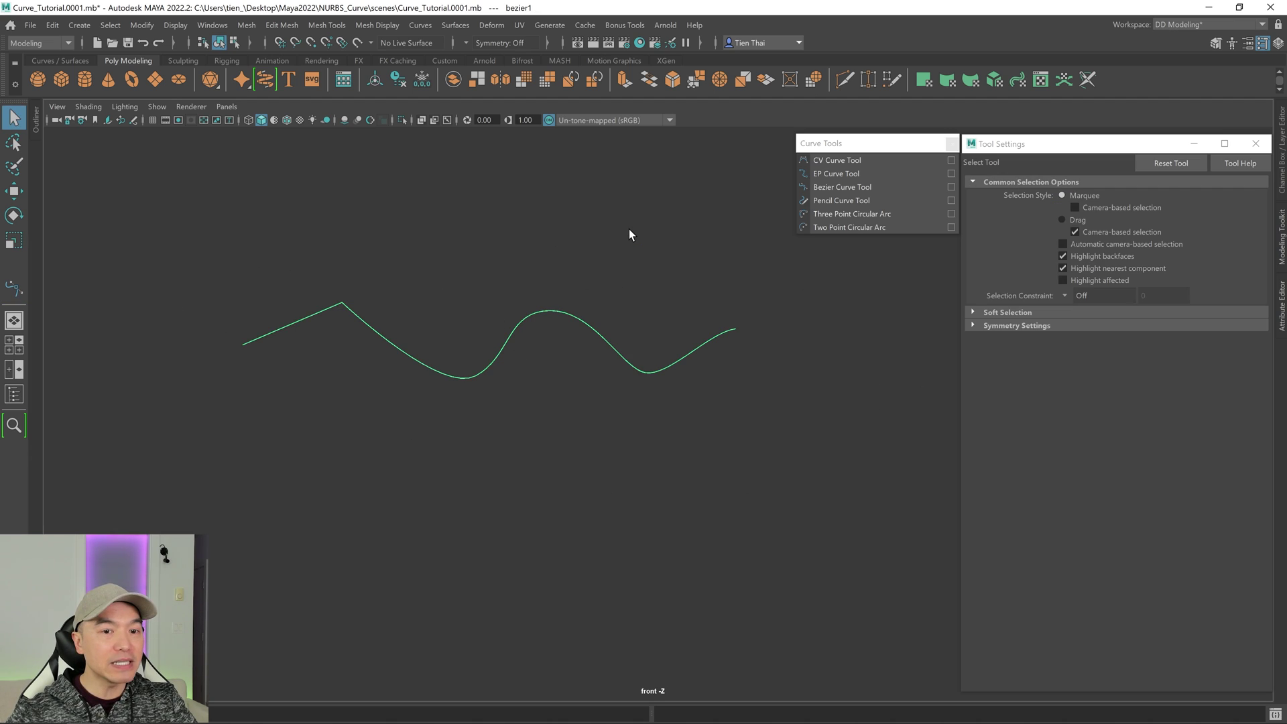
{"action": "right_click_drag", "start_coordinate": [524, 272], "coordinate": [449, 272]}
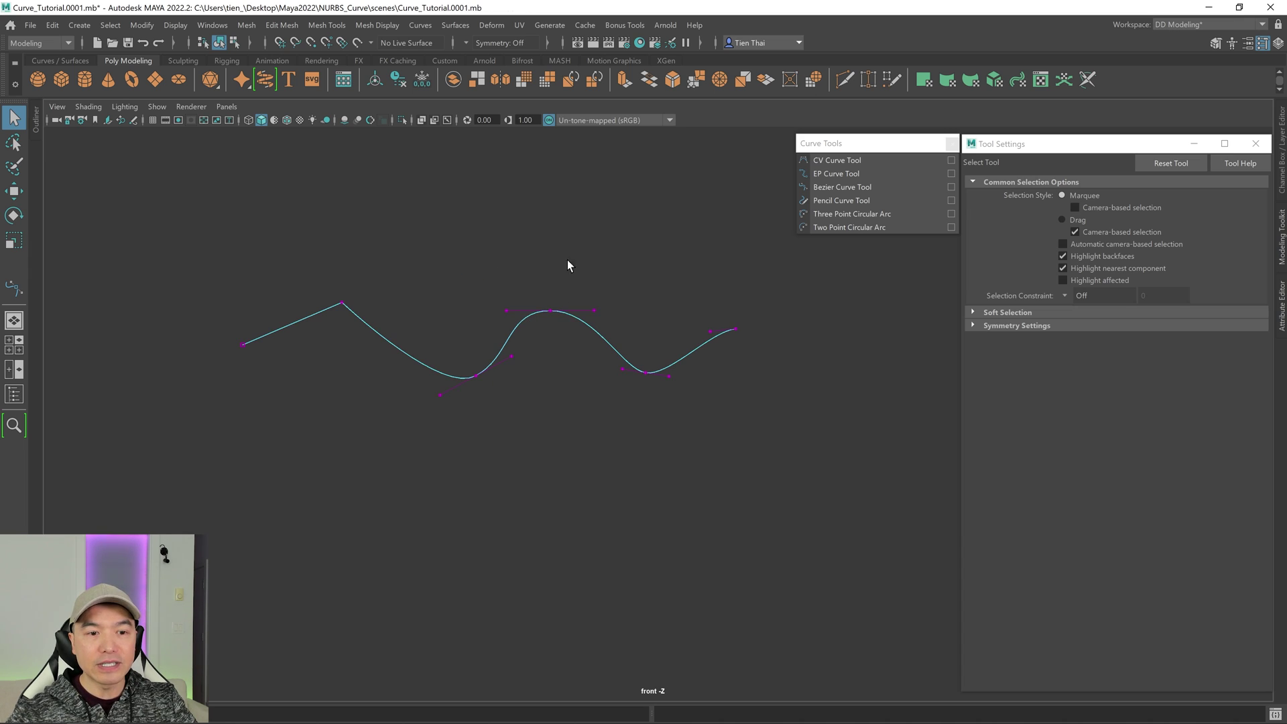
- Move the right tangent handle of the Bezier curve's middle crest anchor, and lower that anchor slightly using its control vertex
{"action": "scroll", "coordinate": [594, 315], "scroll_direction": "up", "scroll_amount": 3}
{"action": "left_click_drag", "start_coordinate": [567, 265], "coordinate": [598, 315]}
{"action": "key", "text": "w"}
{"action": "left_click_drag", "start_coordinate": [618, 232], "coordinate": [625, 231]}
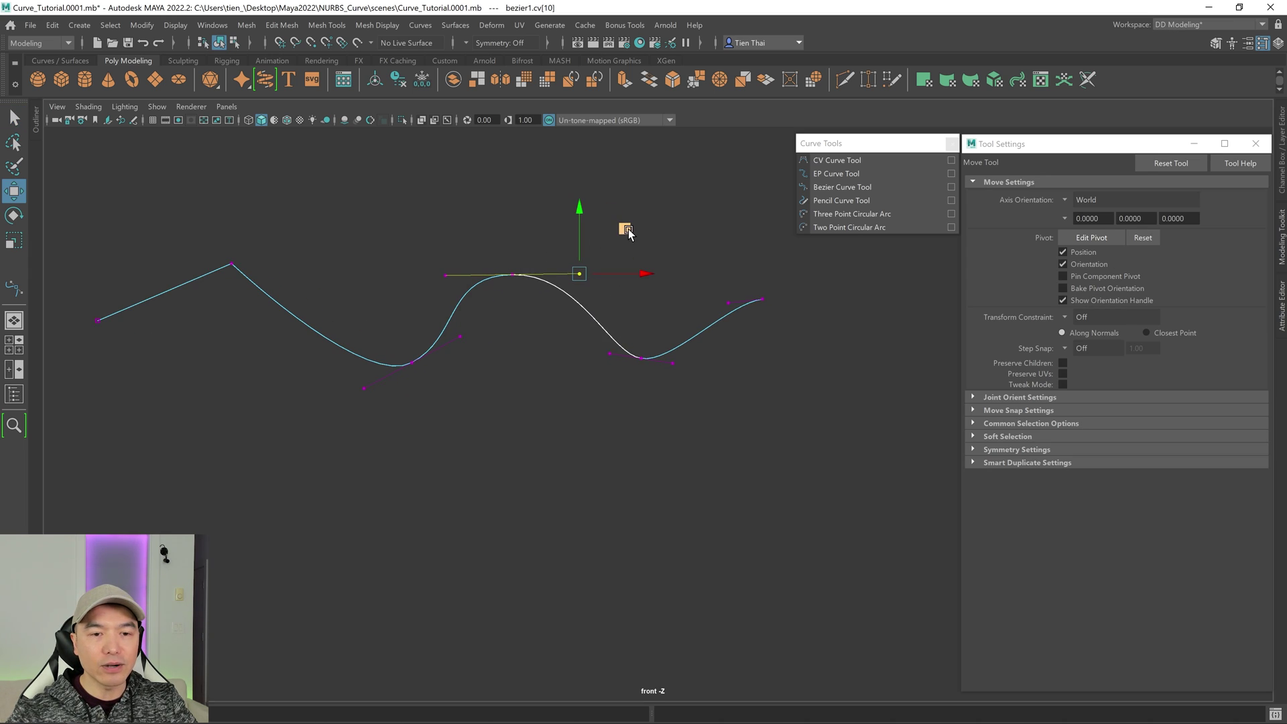
{"action": "middle_click_drag", "start_coordinate": [626, 234], "coordinate": [558, 252]}
{"action": "key", "text": "Left"}
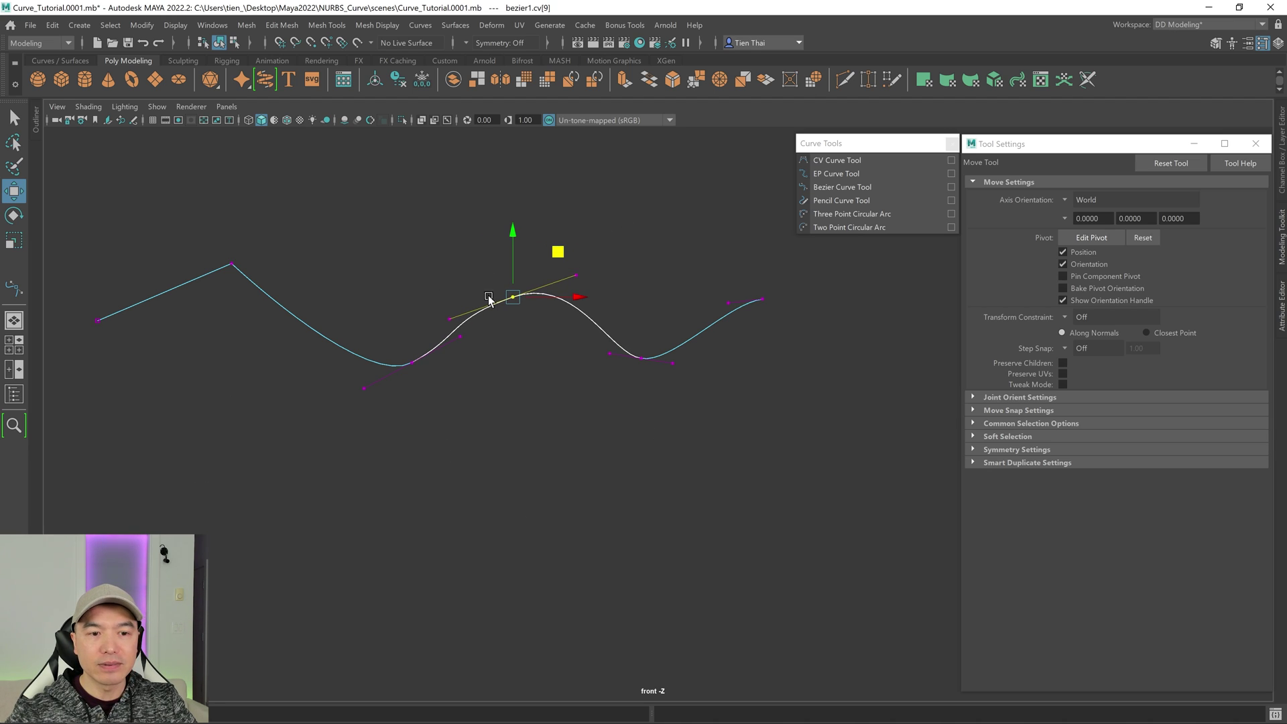
- Return the Bezier curve to object mode and delete it
{"action": "right_click_drag", "start_coordinate": [468, 304], "coordinate": [463, 261]}
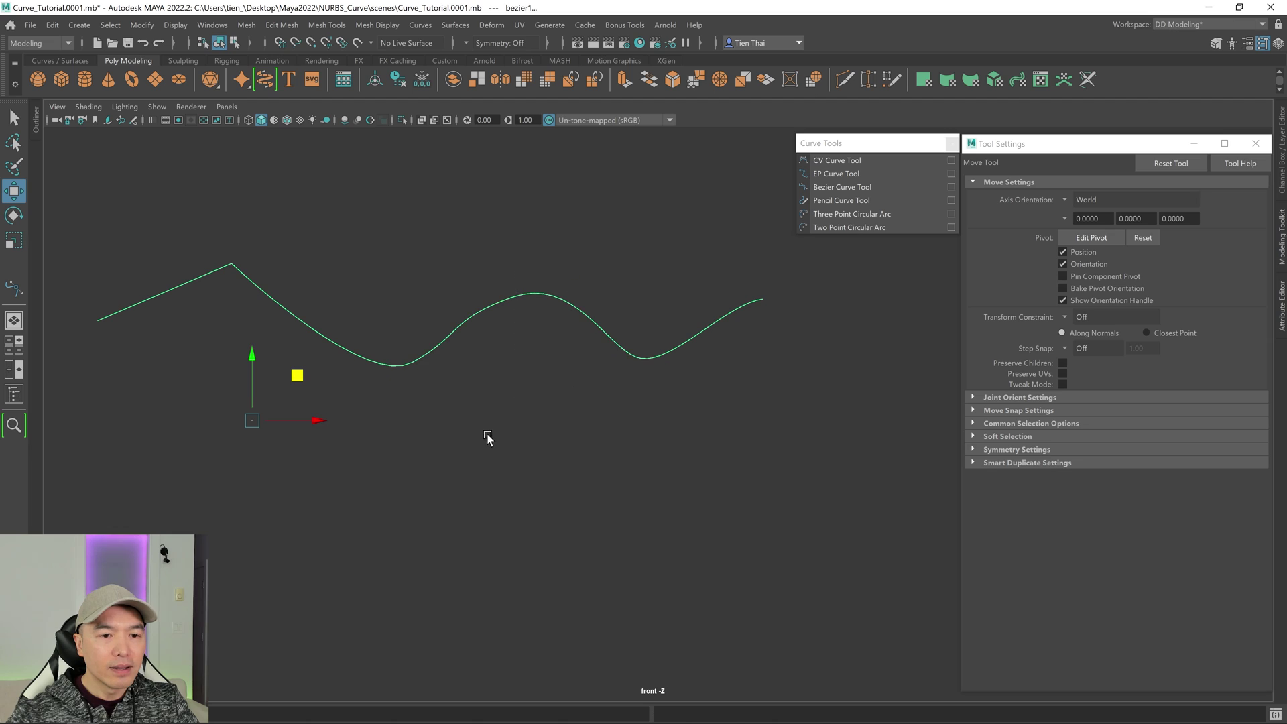
{"action": "key", "text": "Delete"}
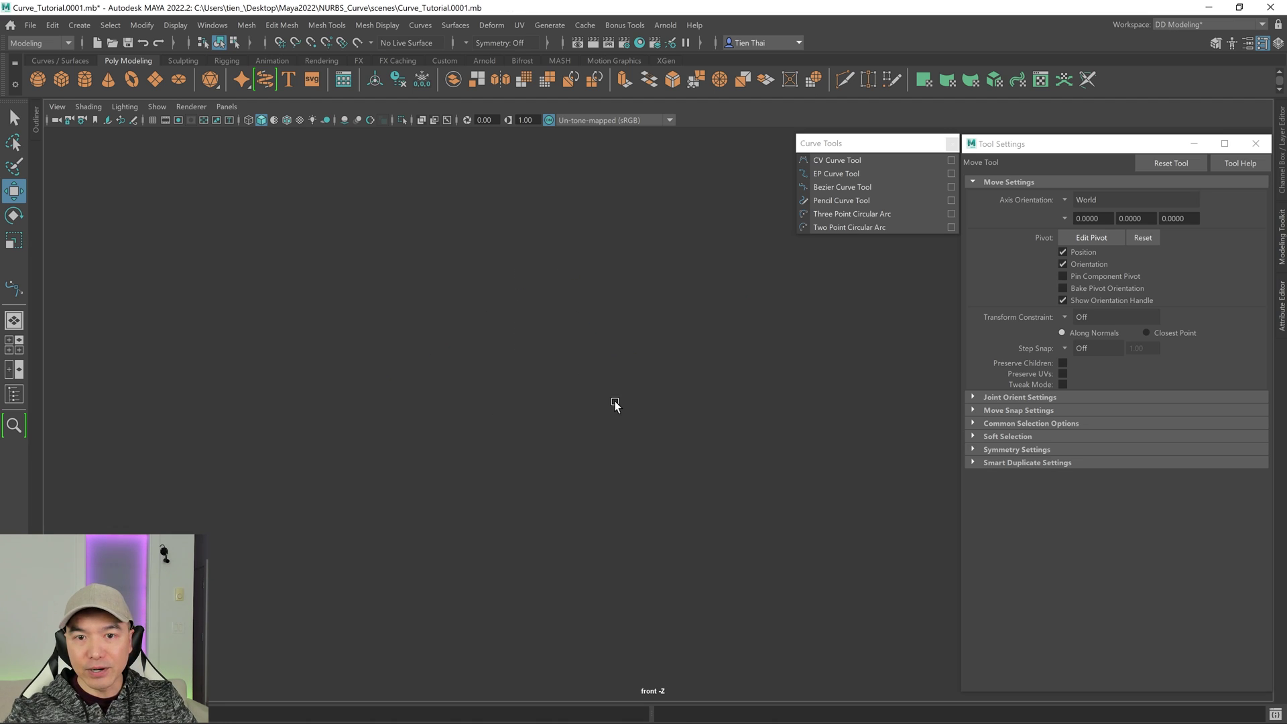
- Draw a freehand S-shaped curve across the front view with the Pencil Curve Tool, rising to a crest and then dipping into a trough
{"action": "left_click", "coordinate": [834, 201]}
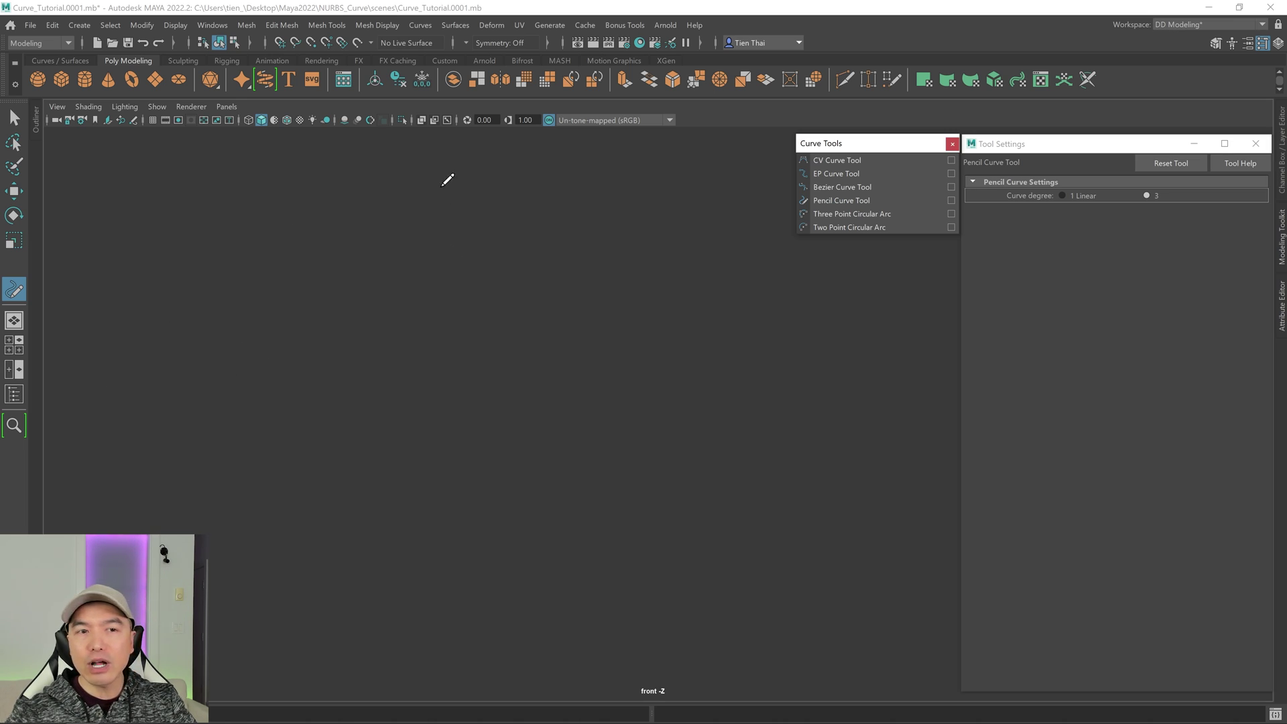
{"action": "left_click", "coordinate": [421, 25]}
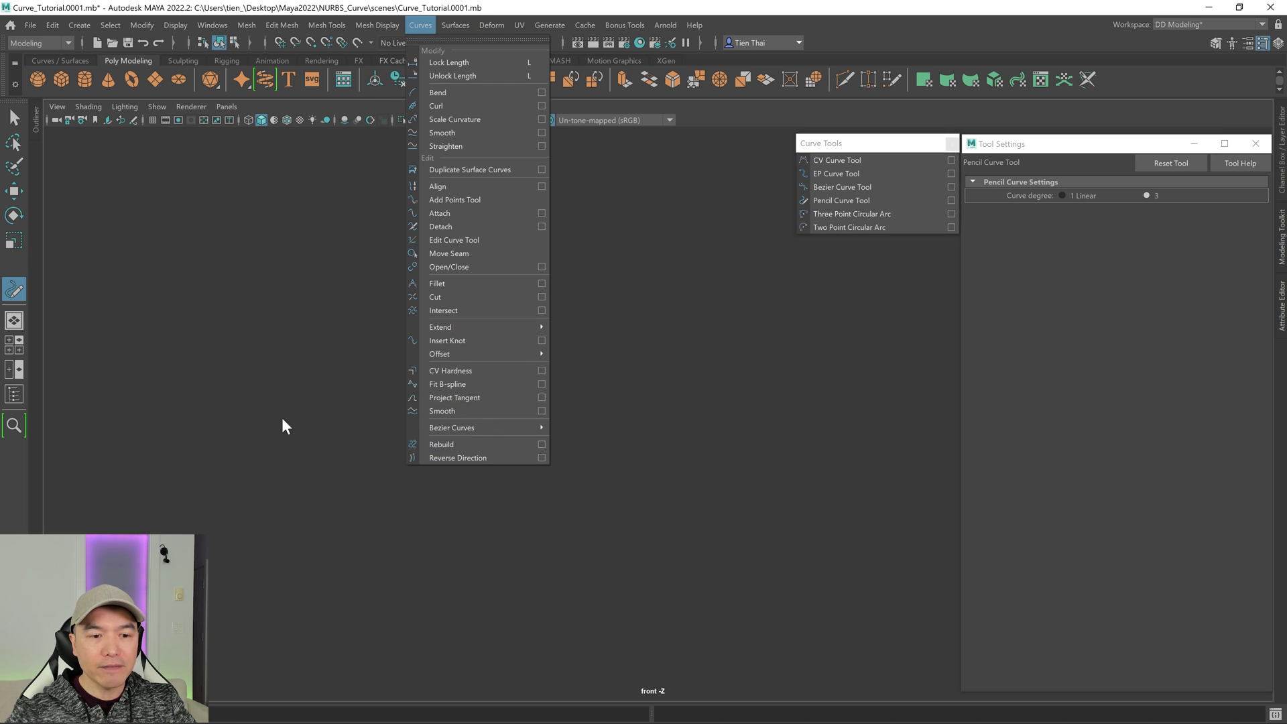
{"action": "left_click", "coordinate": [212, 24]}
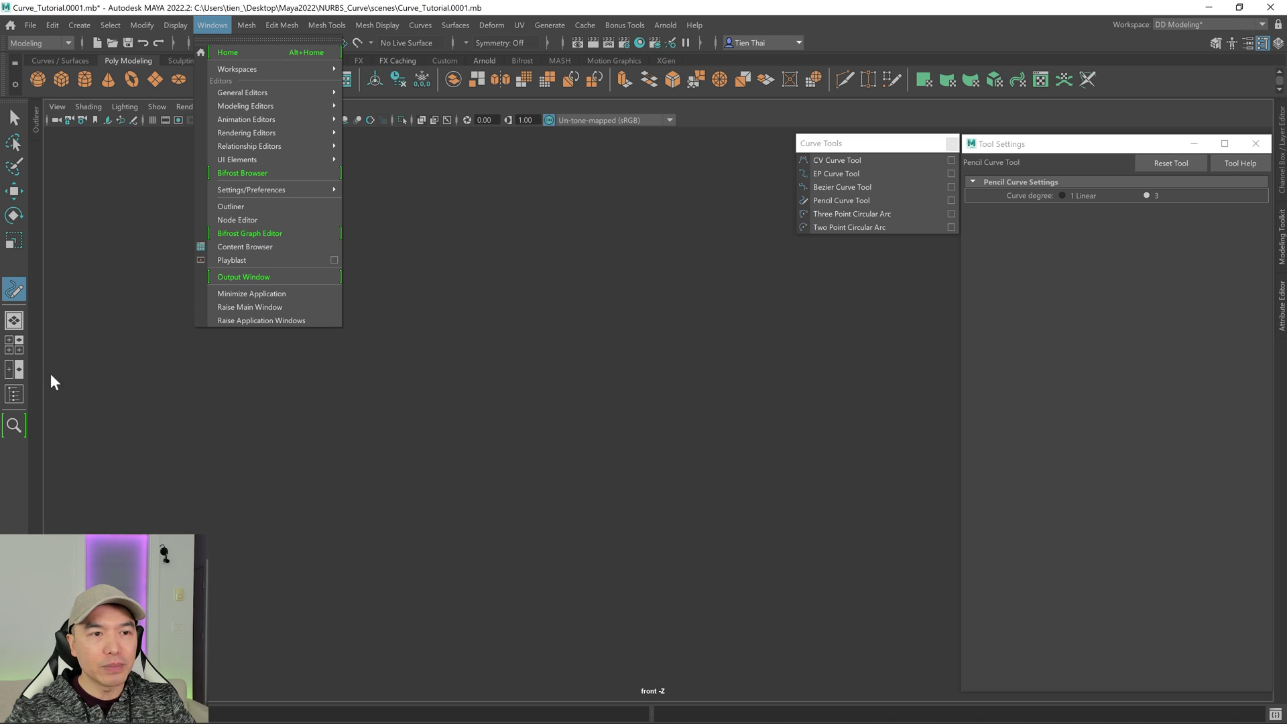
{"action": "left_click", "coordinate": [5, 295]}
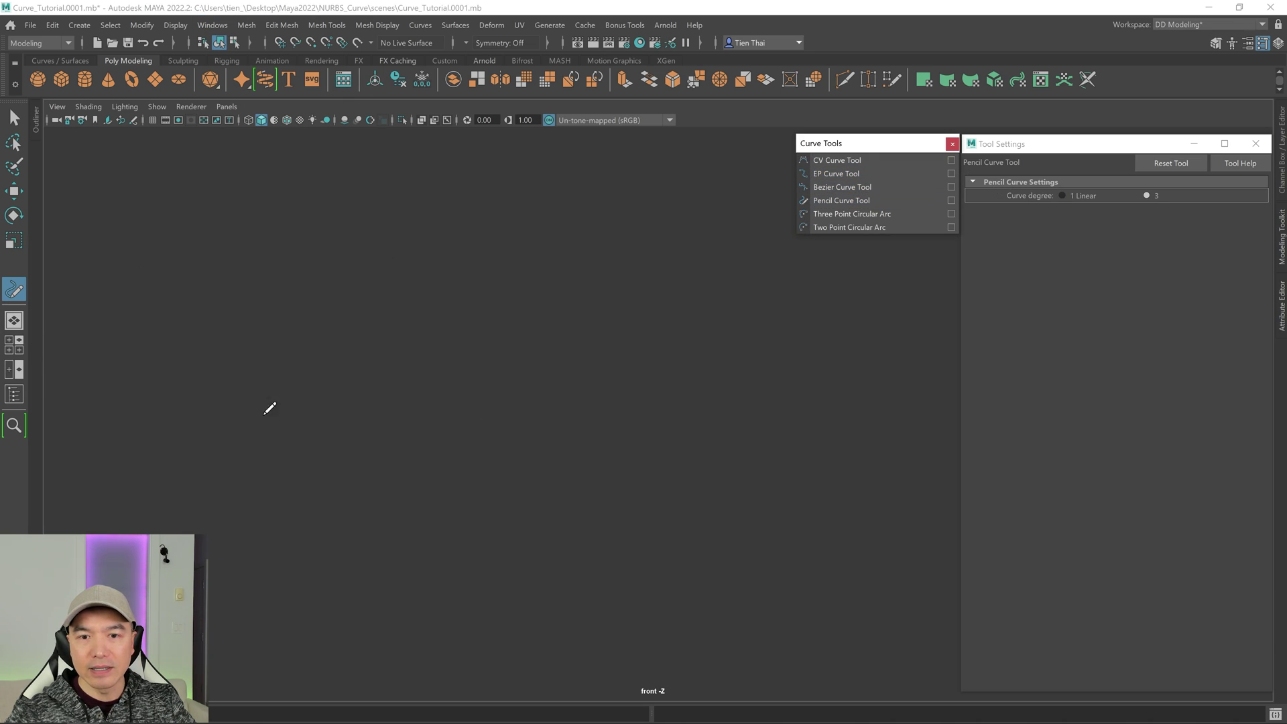
{"action": "left_click_drag", "start_coordinate": [202, 419], "coordinate": [273, 319]}
{"action": "left_click_drag", "start_coordinate": [735, 391], "coordinate": [846, 301]}
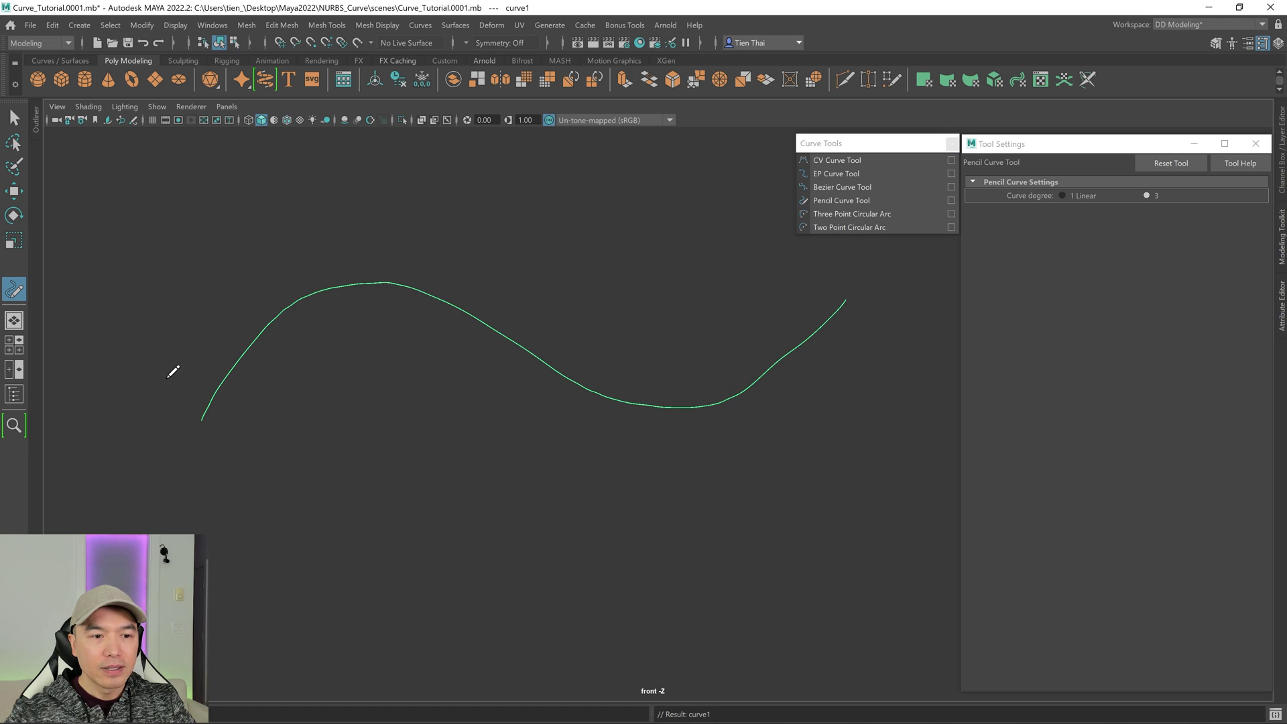
- Display the pencil curve's control vertices and remove some of those just left of its crest
{"action": "right_click_drag", "start_coordinate": [610, 248], "coordinate": [512, 248]}
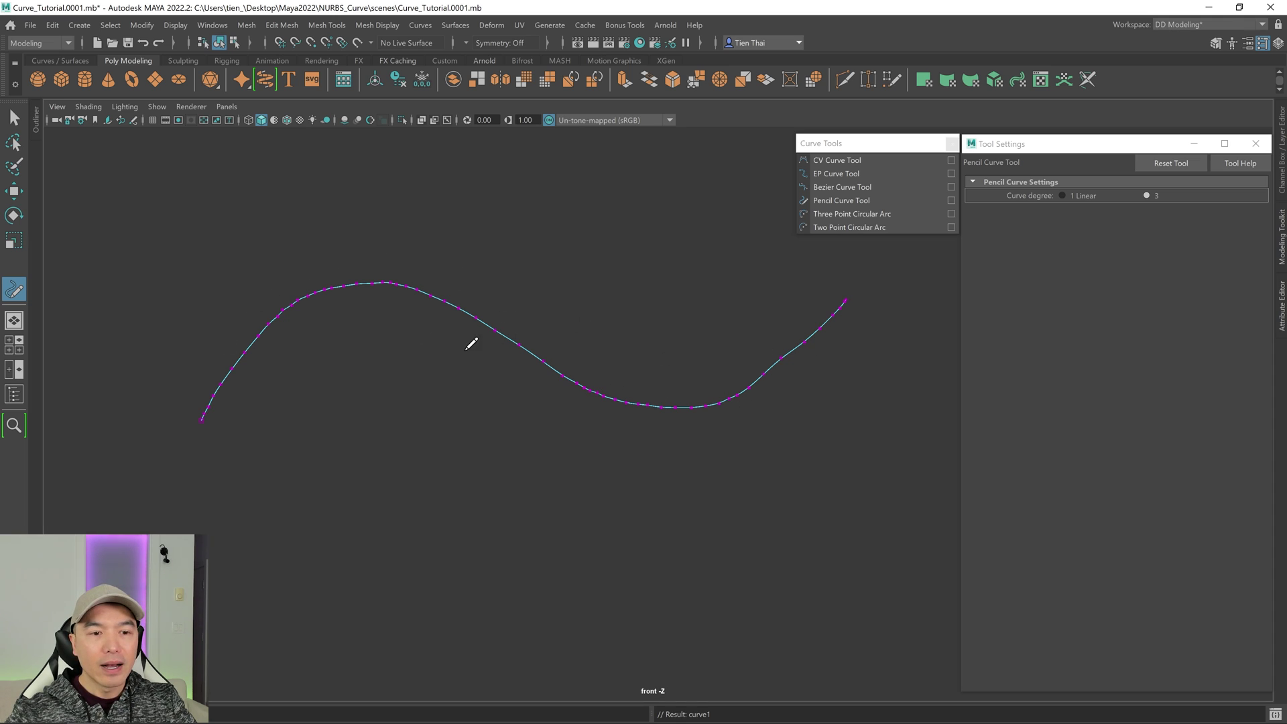
{"action": "key", "text": "f"}
{"action": "key", "text": "q"}
{"action": "right_click_drag", "start_coordinate": [480, 252], "coordinate": [441, 251]}
{"action": "left_click_drag", "start_coordinate": [368, 242], "coordinate": [410, 305]}
{"action": "left_click", "coordinate": [417, 296]}
{"action": "left_click_drag", "start_coordinate": [191, 241], "coordinate": [252, 295]}
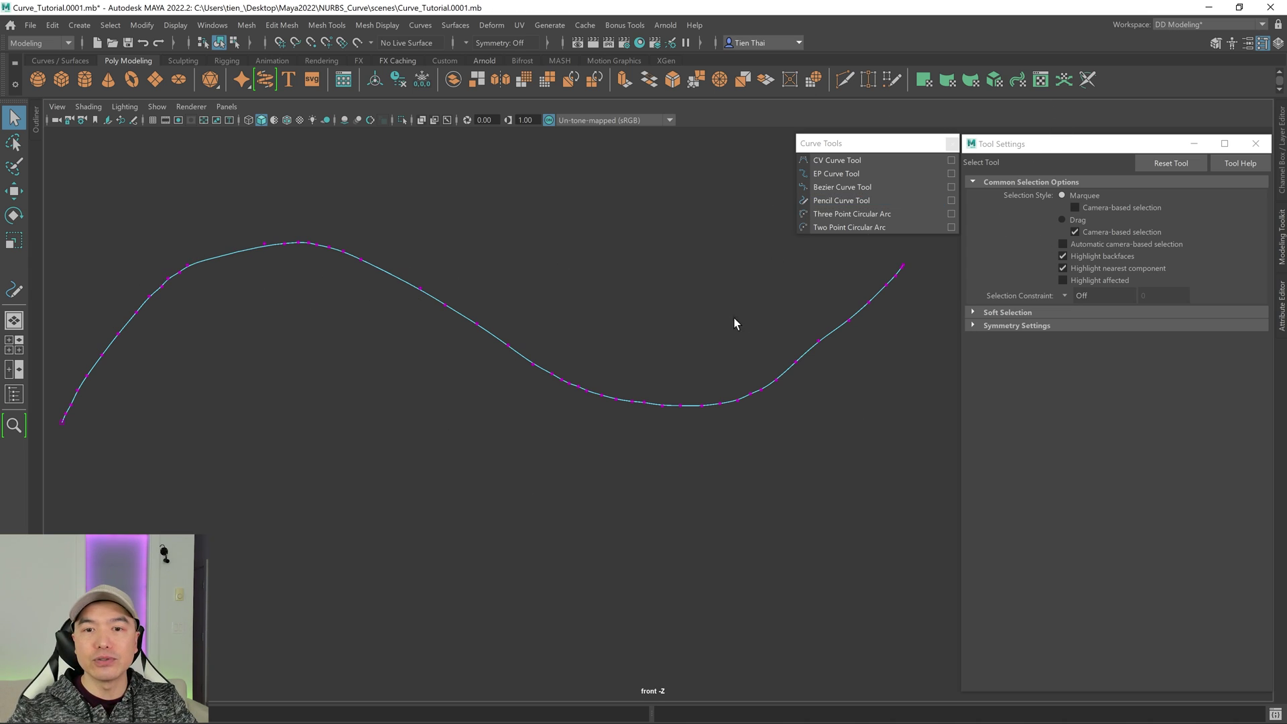
- Switch the pencil curve back to object mode and delete it
{"action": "right_click_drag", "start_coordinate": [385, 283], "coordinate": [305, 284]}
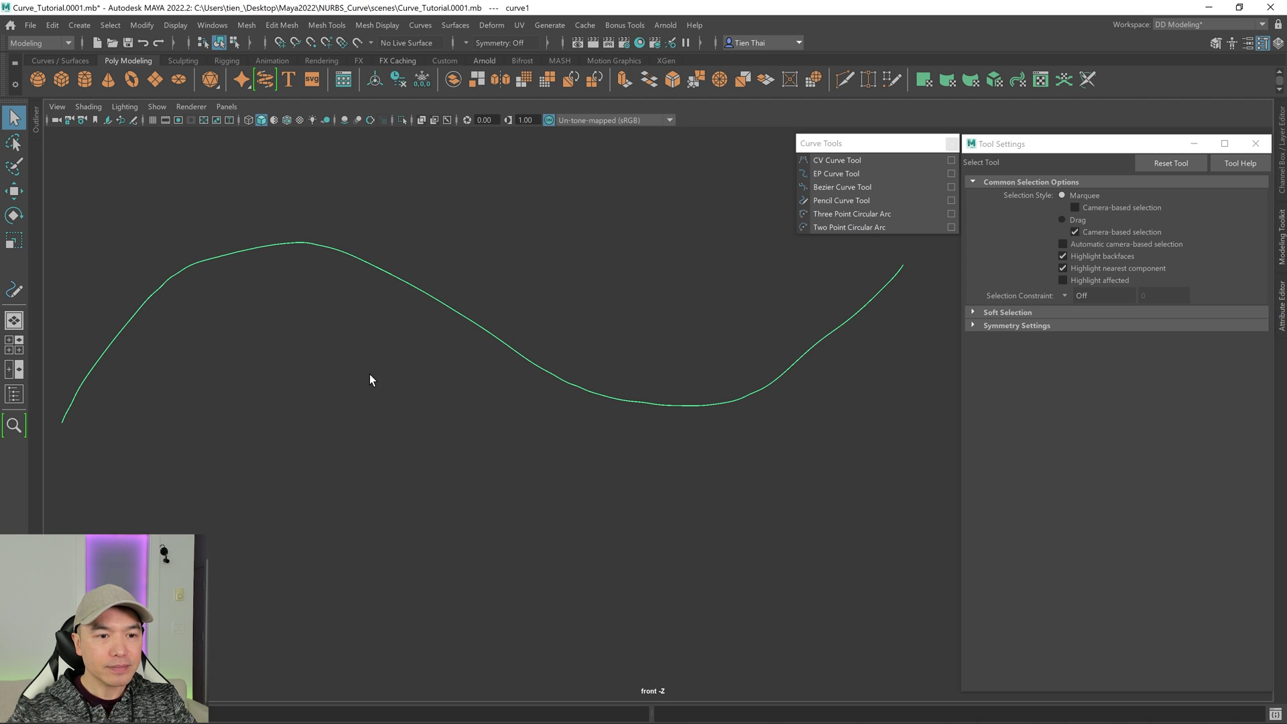
{"action": "key", "text": "Delete"}
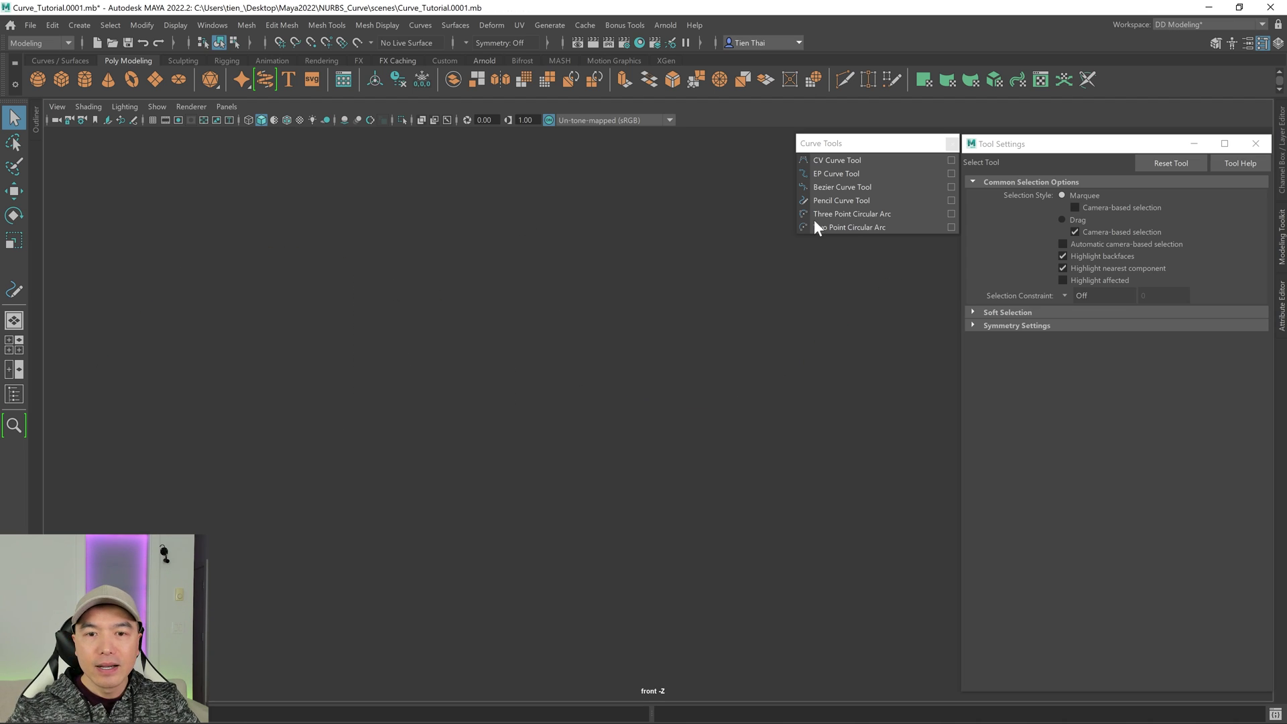
- Draw a three-point circular arc bulging upward, and pull its middle and end points inward to a radius of about 1.44 cm
{"action": "left_click", "coordinate": [420, 25]}
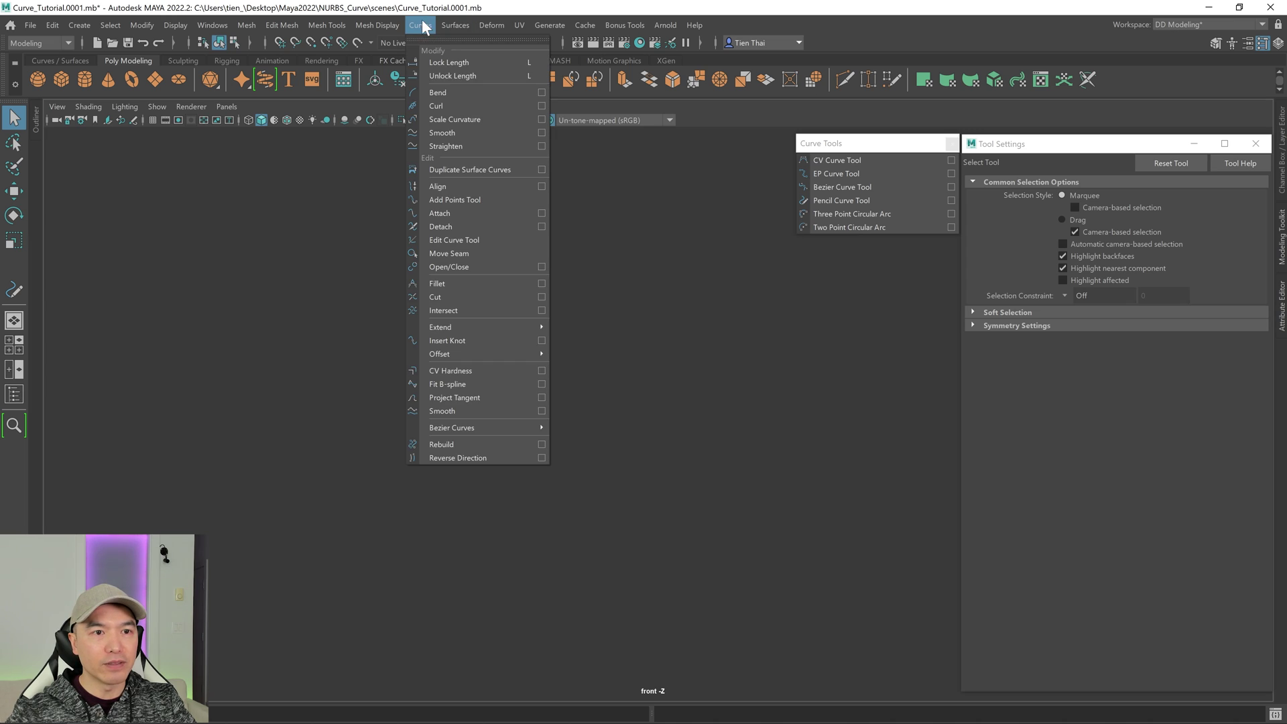
{"action": "left_click", "coordinate": [851, 213]}
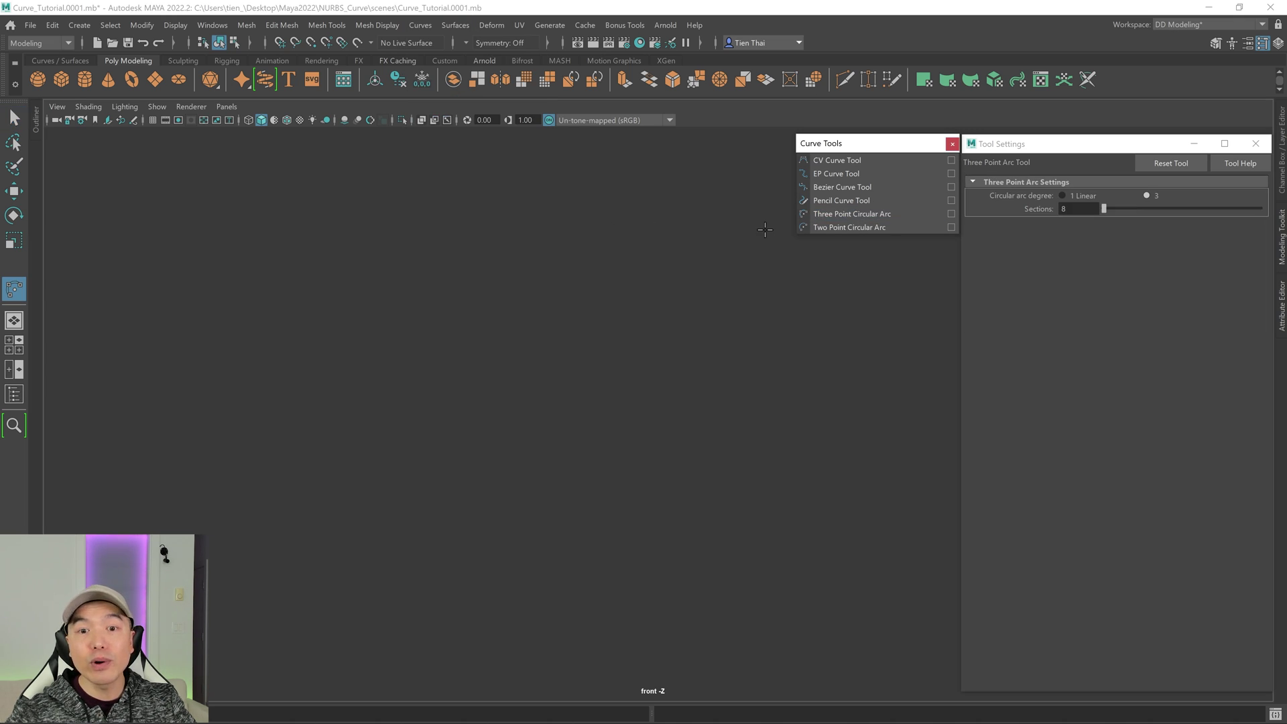
{"action": "left_click", "coordinate": [198, 364]}
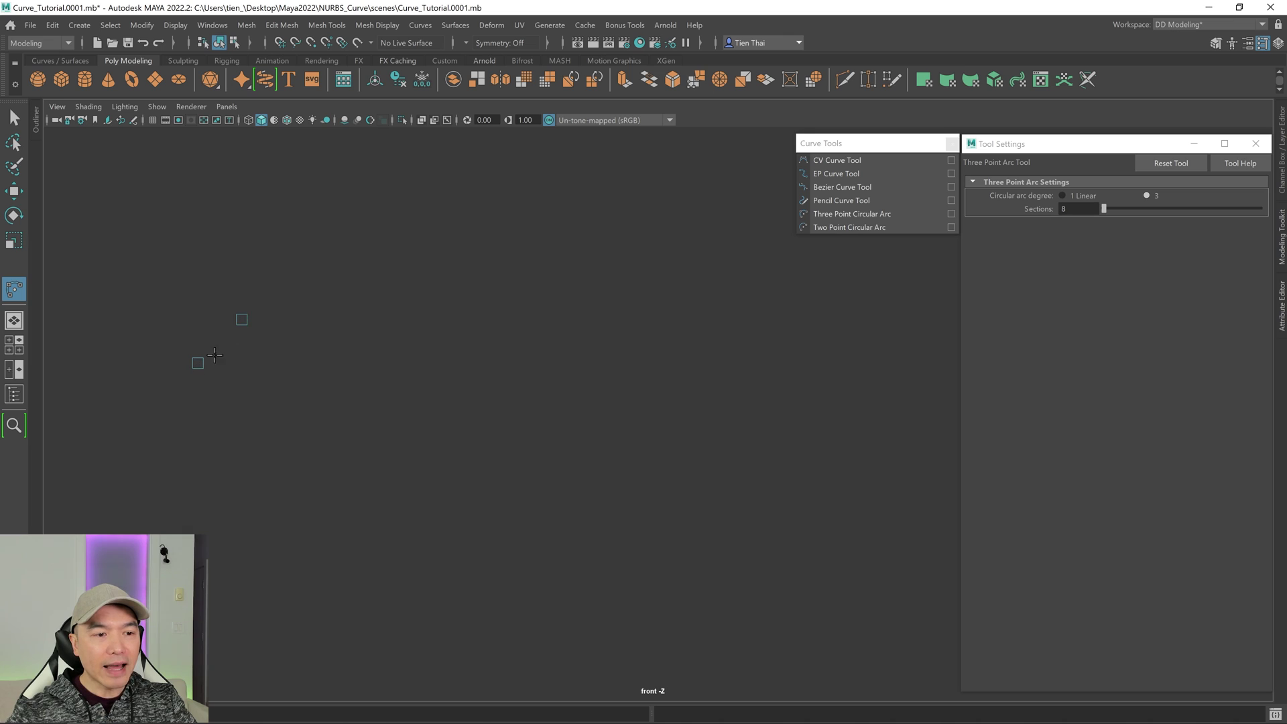
{"action": "left_click_drag", "start_coordinate": [460, 309], "coordinate": [506, 358]}
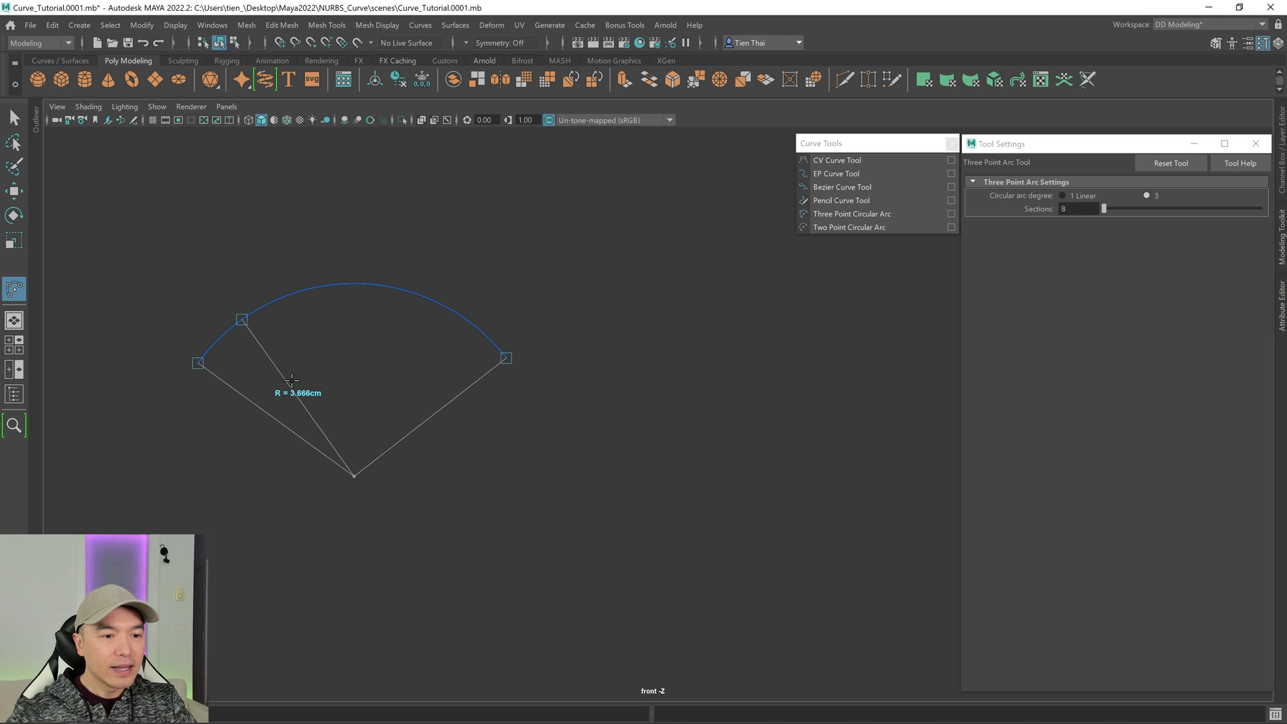
{"action": "mouse_move", "coordinate": [242, 319]}
{"action": "left_mouse_down"}
{"action": "mouse_move", "coordinate": [266, 336]}
{"action": "mouse_move", "coordinate": [225, 333]}
{"action": "left_mouse_up"}
{"action": "left_click_drag", "start_coordinate": [506, 357], "coordinate": [339, 417]}
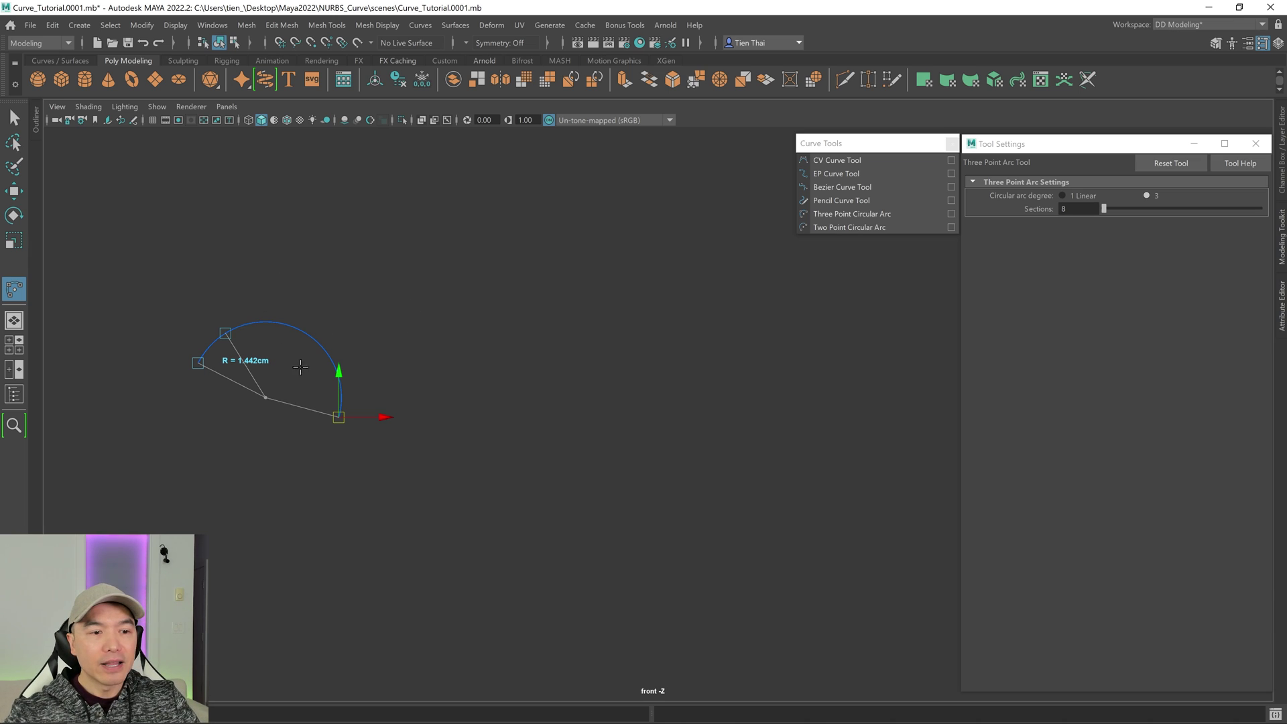
- Complete the three-point arc and delete it
{"action": "right_click_drag", "start_coordinate": [289, 295], "coordinate": [288, 278]}
{"action": "key", "text": "Delete"}
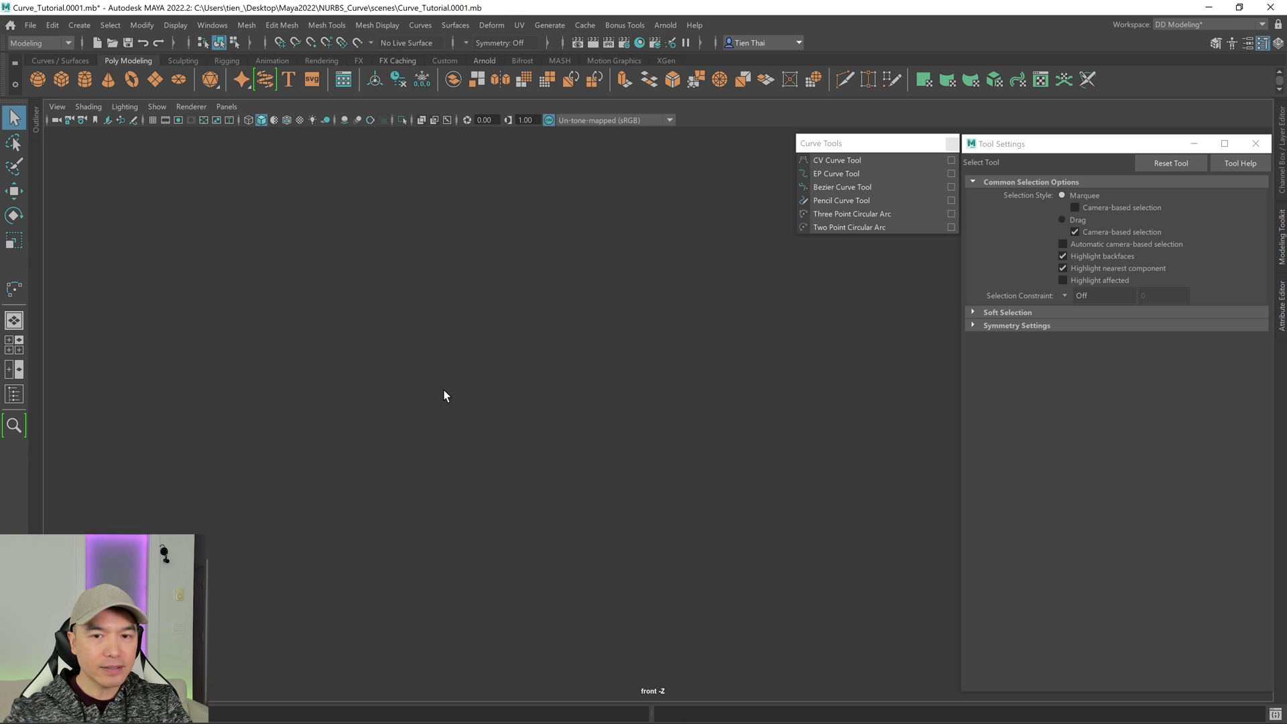
- Draw a two-point circular arc between two level end points, with a radius of about 3 cm
{"action": "left_click", "coordinate": [856, 228]}
{"action": "left_click", "coordinate": [554, 348]}
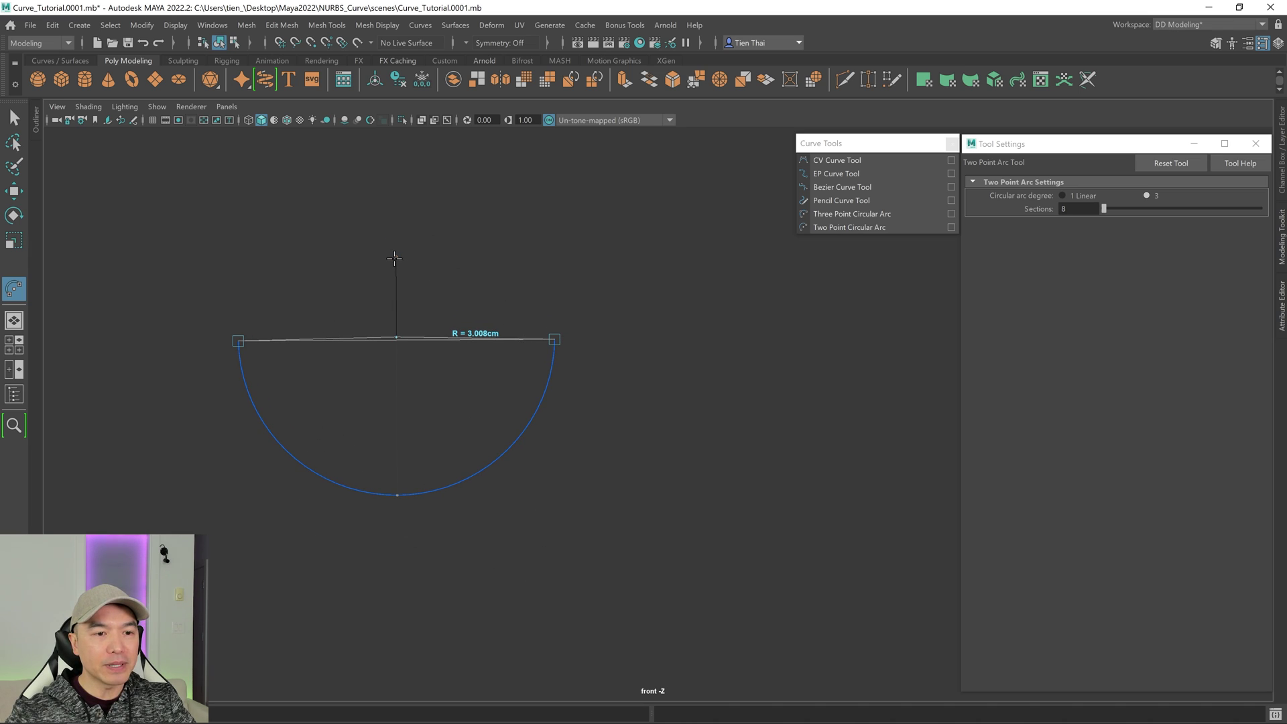
{"action": "left_click", "coordinate": [395, 257]}
- Shift the two-point arc's centre upward and its right end point inward to a radius of about 3.09 cm, and complete the tool
{"action": "left_click_drag", "start_coordinate": [395, 338], "coordinate": [393, 304]}
{"action": "left_click_drag", "start_coordinate": [556, 339], "coordinate": [463, 350]}
{"action": "middle_click_drag", "start_coordinate": [581, 329], "coordinate": [585, 537], "text": "alt"}
{"action": "right_click", "coordinate": [565, 270]}
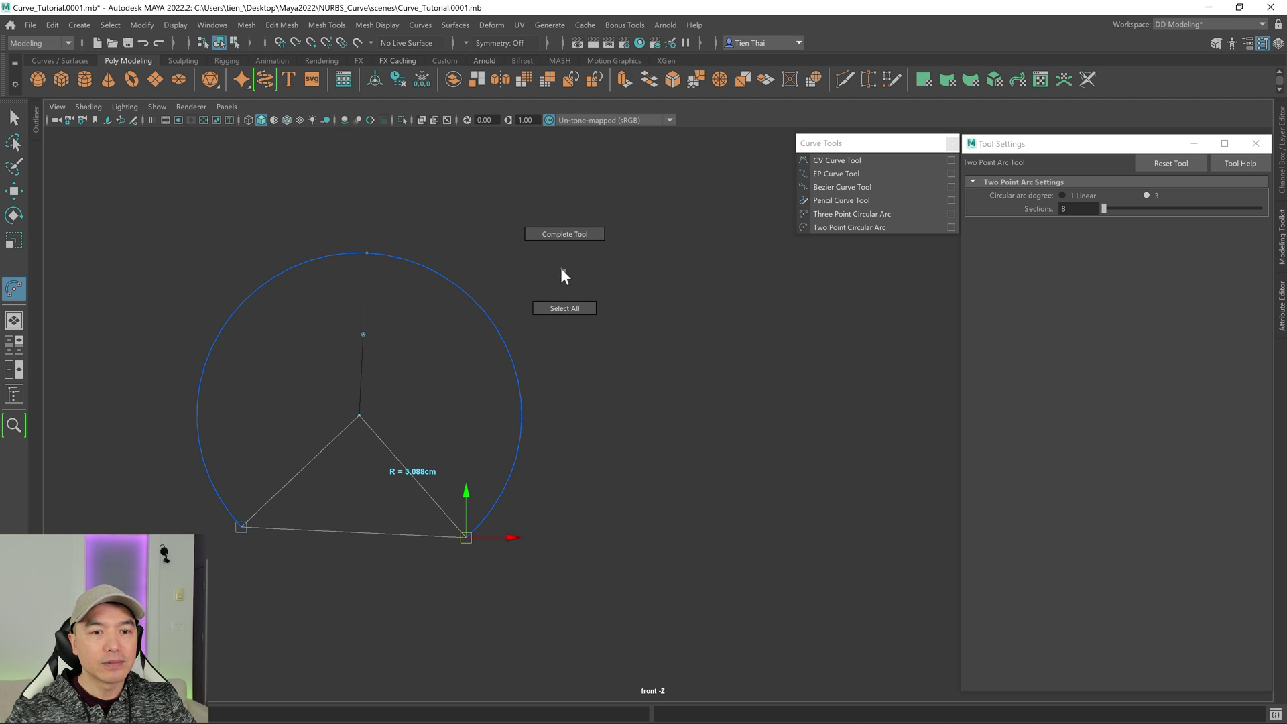
{"action": "left_click", "coordinate": [572, 232]}
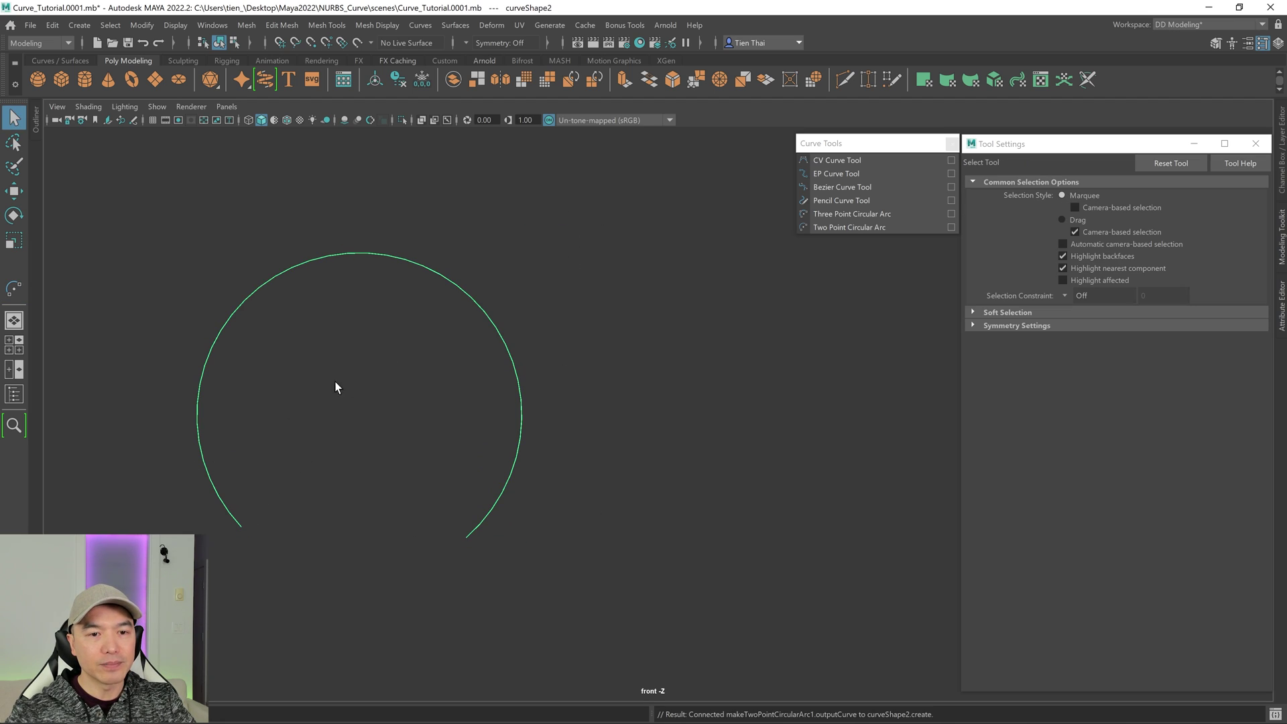
- Select the completed two-point arc and delete it
{"action": "left_click", "coordinate": [210, 381]}
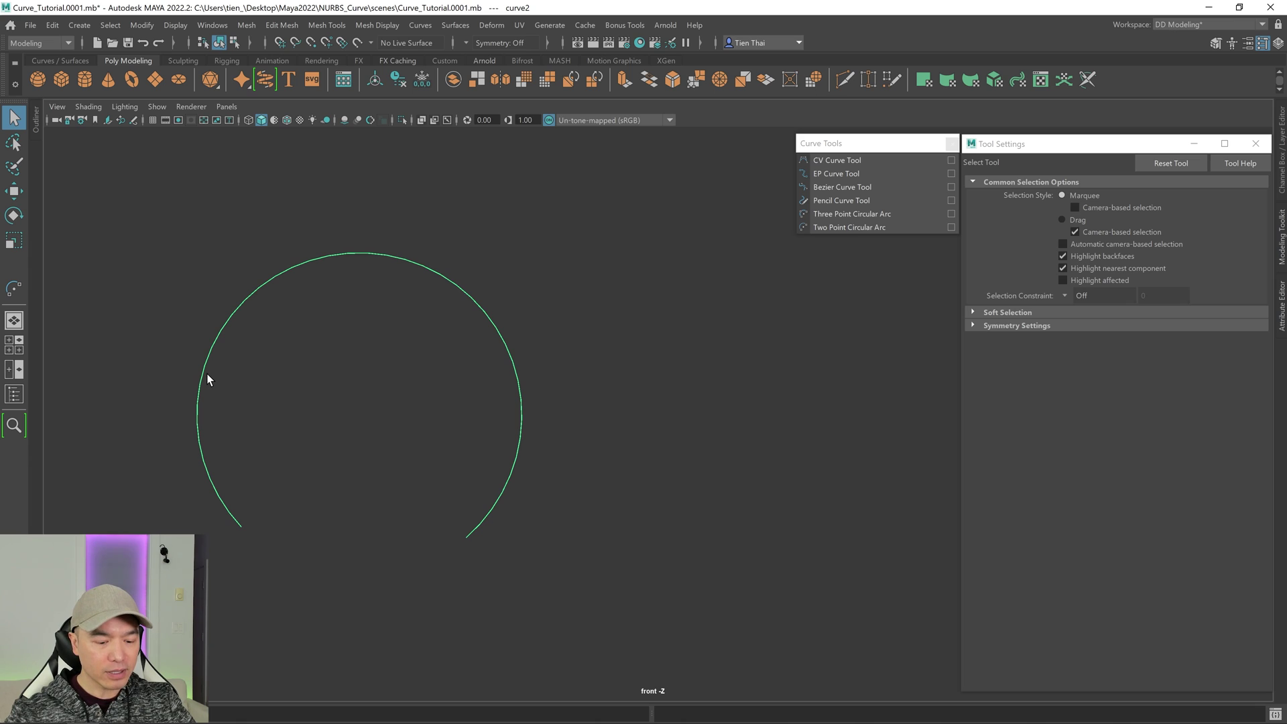
{"action": "key", "text": "Delete"}
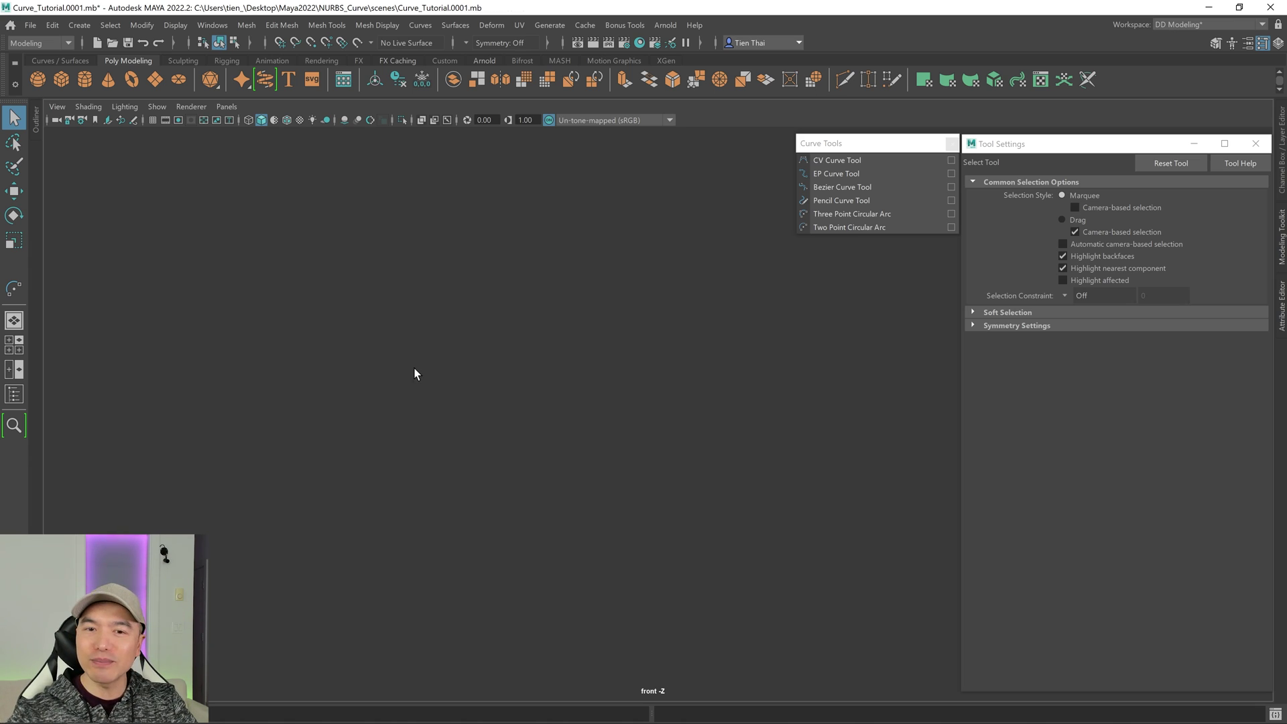
- Close the floating Curve Tools window and the Tool Settings window
{"action": "left_click", "coordinate": [415, 26]}
{"action": "key", "text": "Escape"}
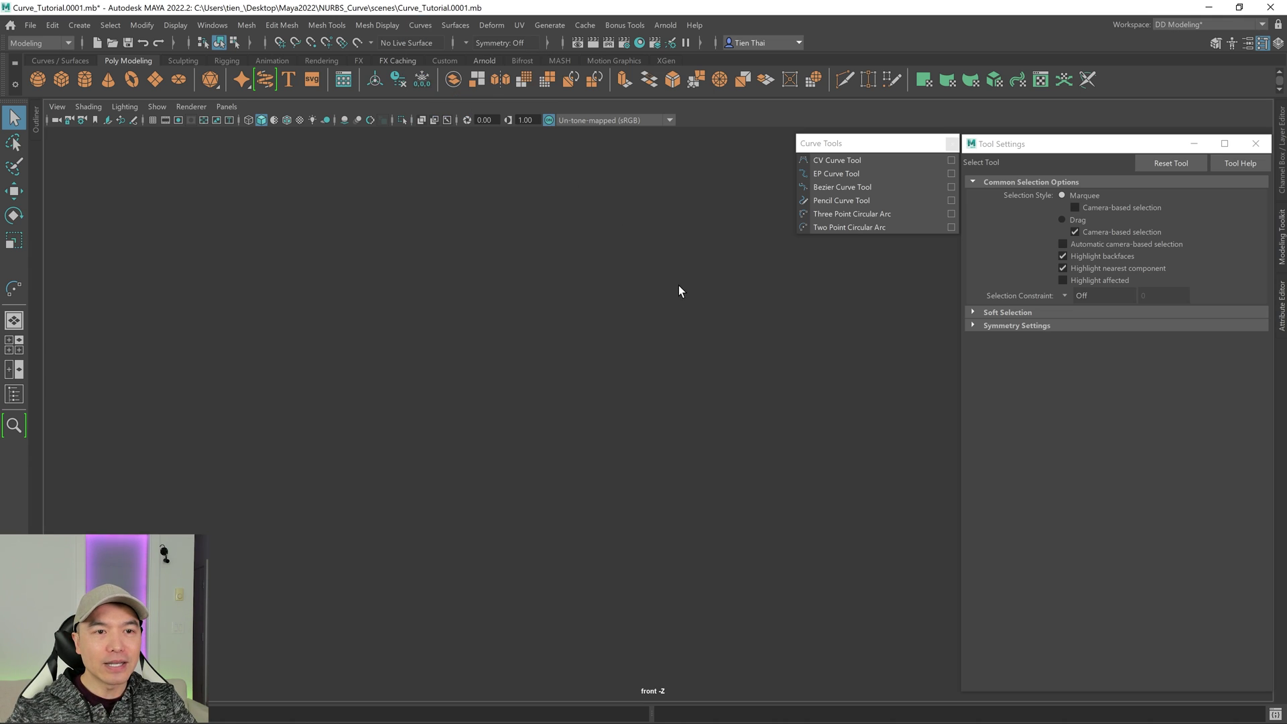
{"action": "left_click", "coordinate": [951, 144]}
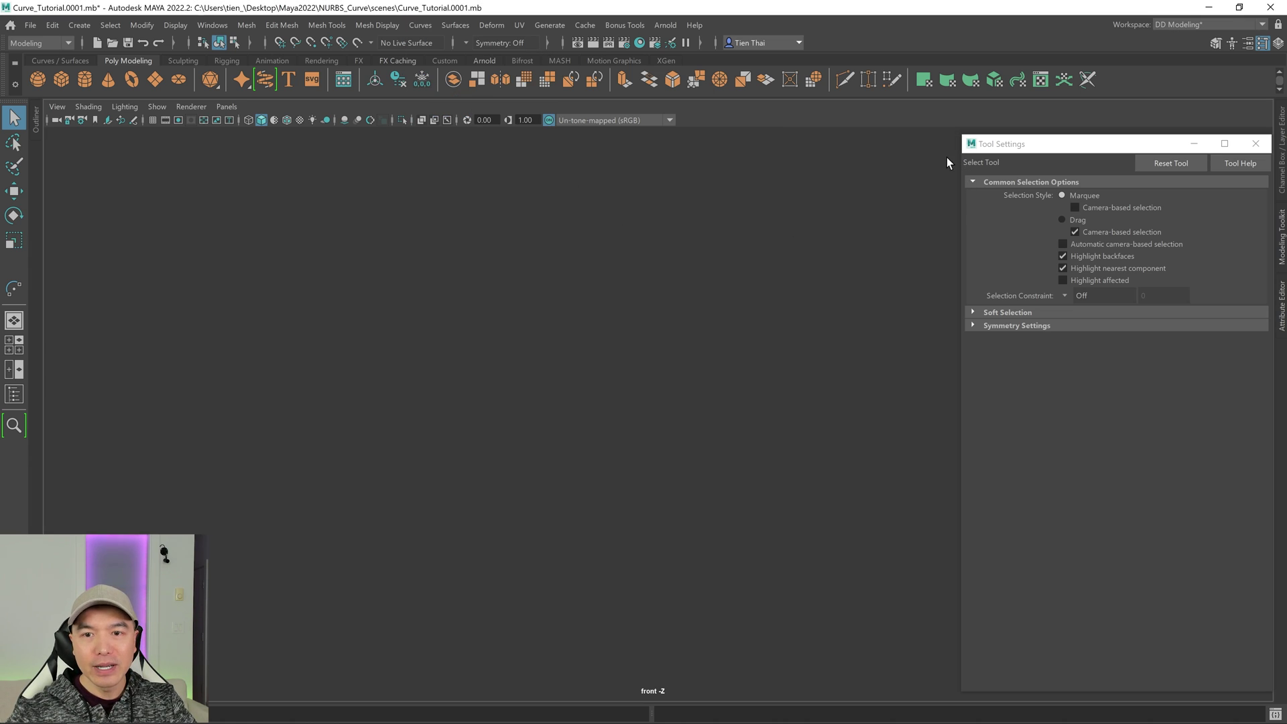
{"action": "left_click", "coordinate": [1256, 143]}
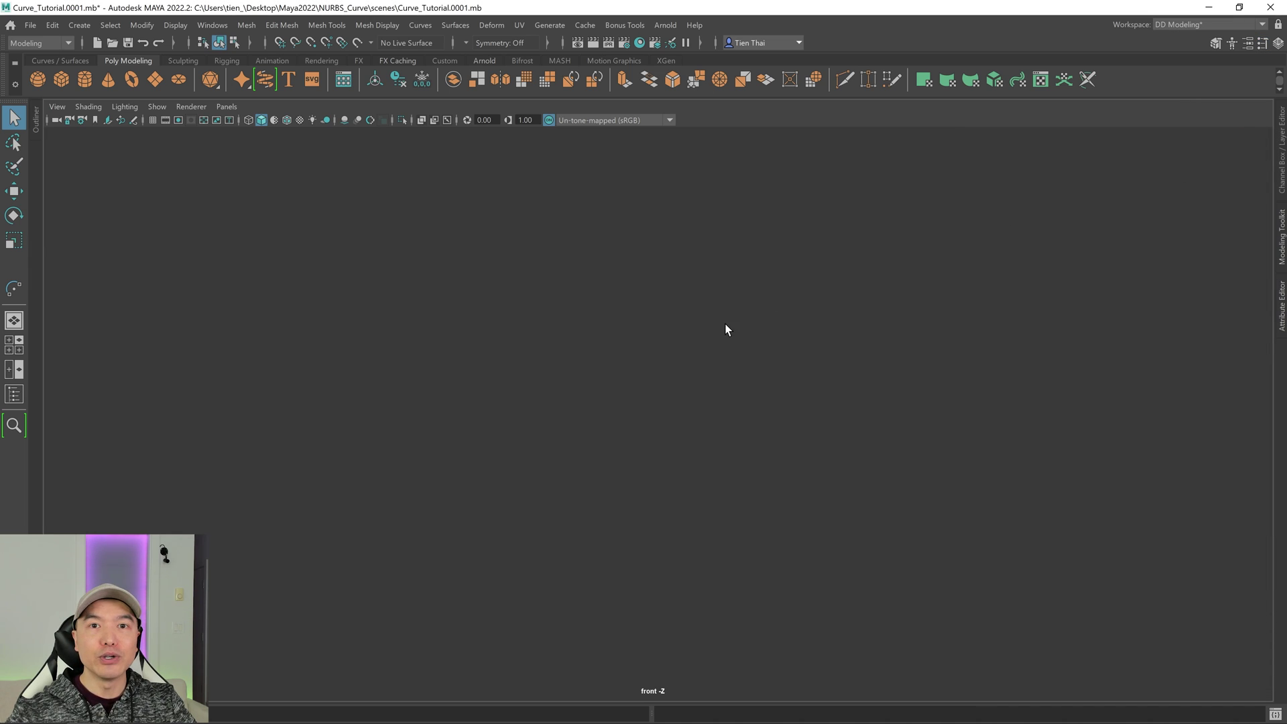